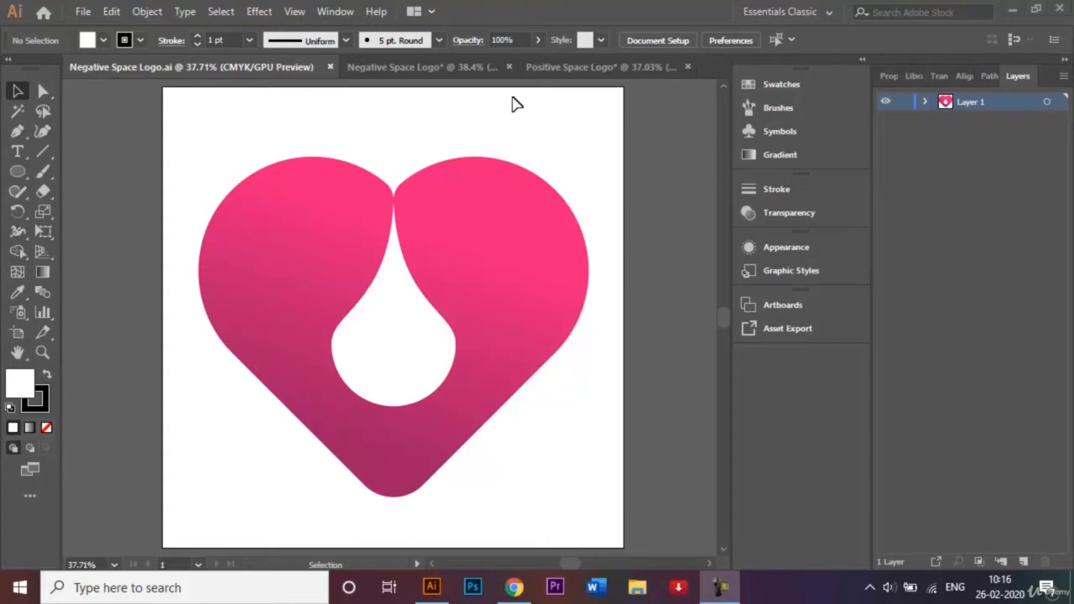
- Switch to the Negative Space Logo* document that holds the food-writers and Toblerone example logos
{"action": "left_click", "coordinate": [454, 68]}
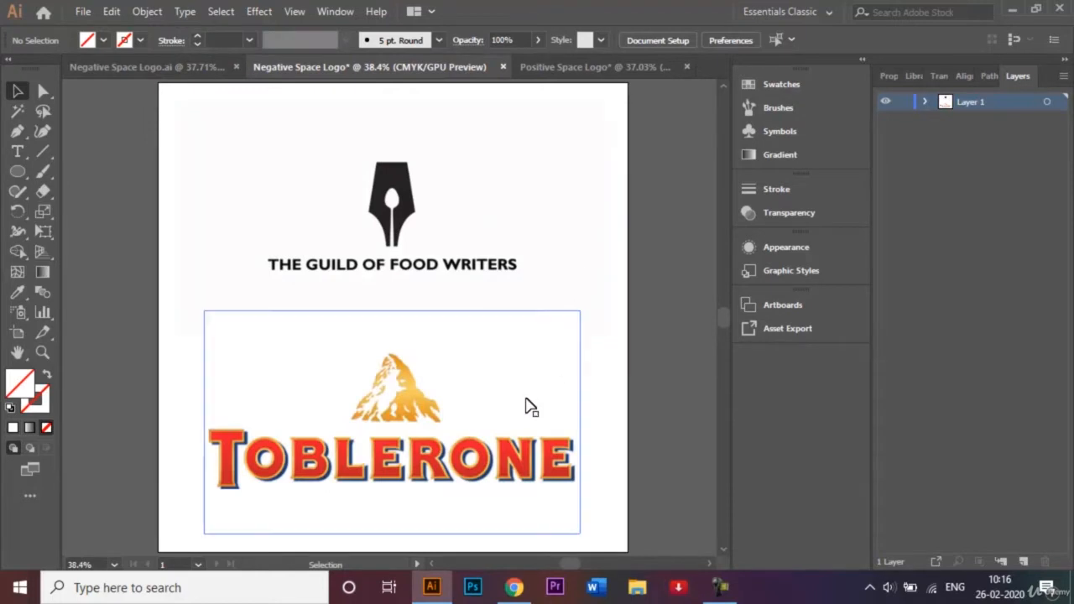
- Zoom in on the Toblerone logo image, then bring up the Positive Space Logo* document
{"action": "left_click", "coordinate": [531, 407]}
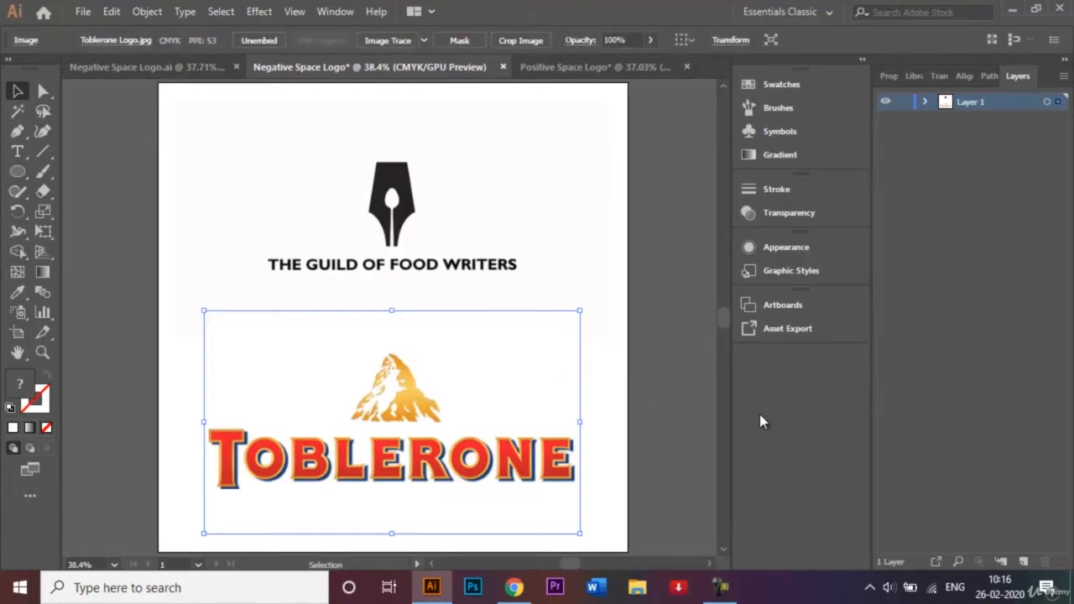
{"action": "key", "text": "ctrl+plus"}
{"action": "key", "text": "ctrl+plus"}
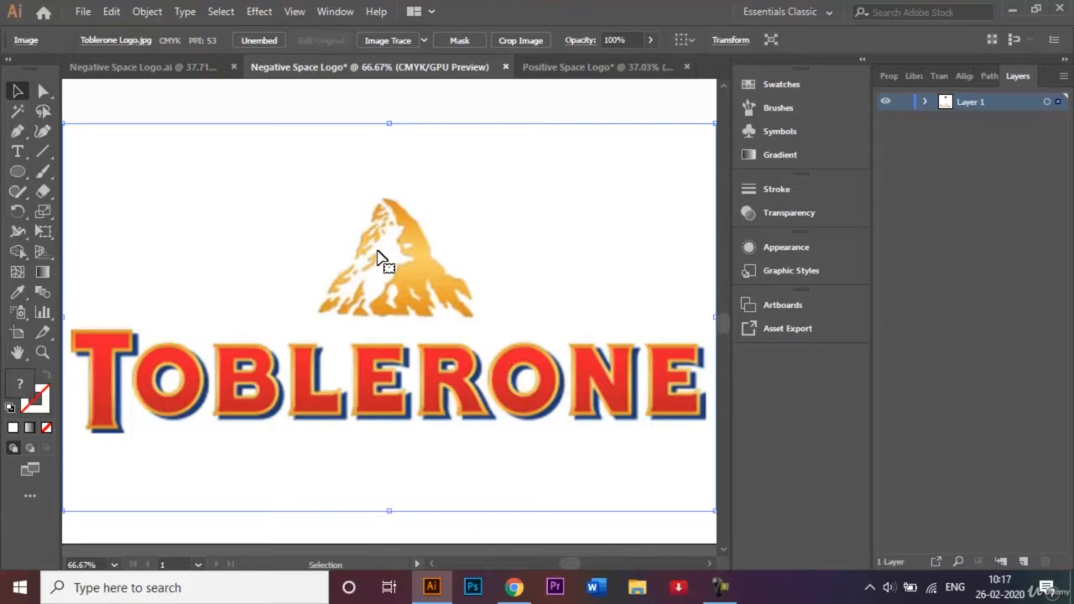
{"action": "left_click_drag", "start_coordinate": [723, 323], "coordinate": [722, 312]}
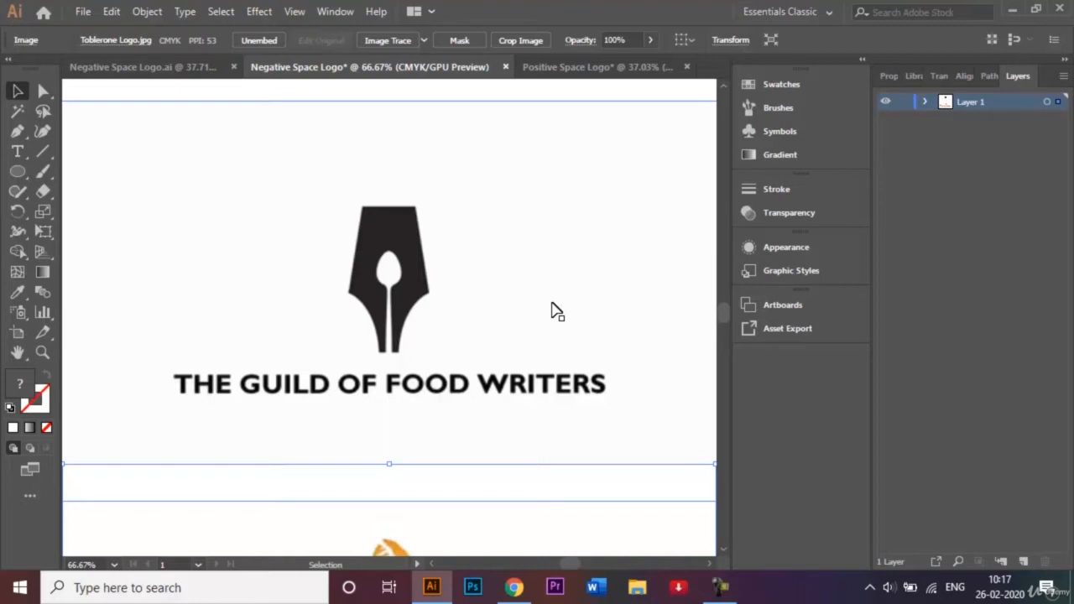
{"action": "left_click", "coordinate": [720, 587]}
{"action": "left_click", "coordinate": [993, 514]}
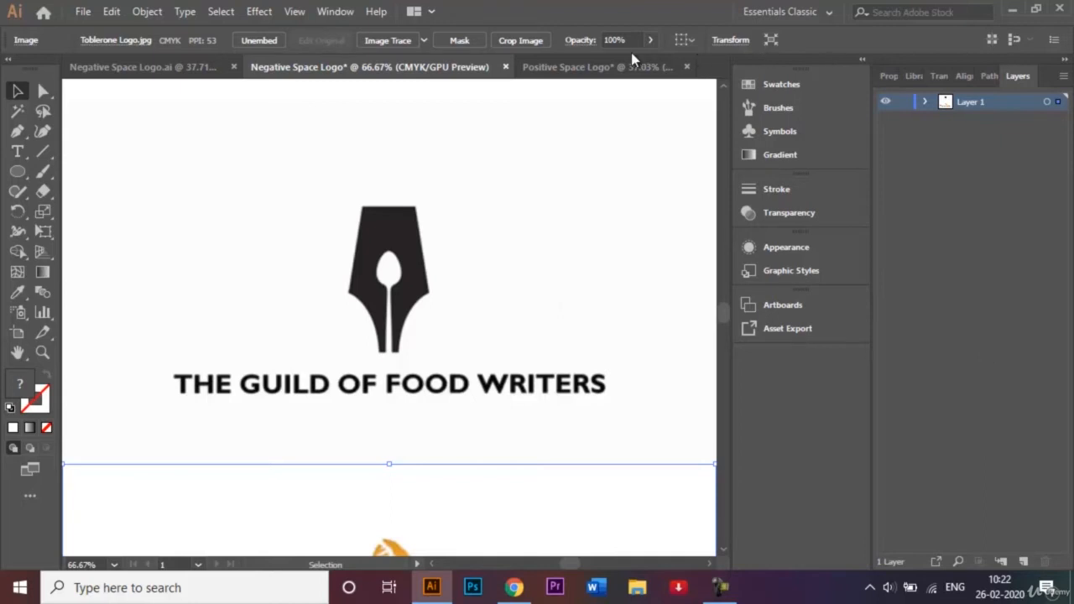
{"action": "left_click", "coordinate": [600, 67]}
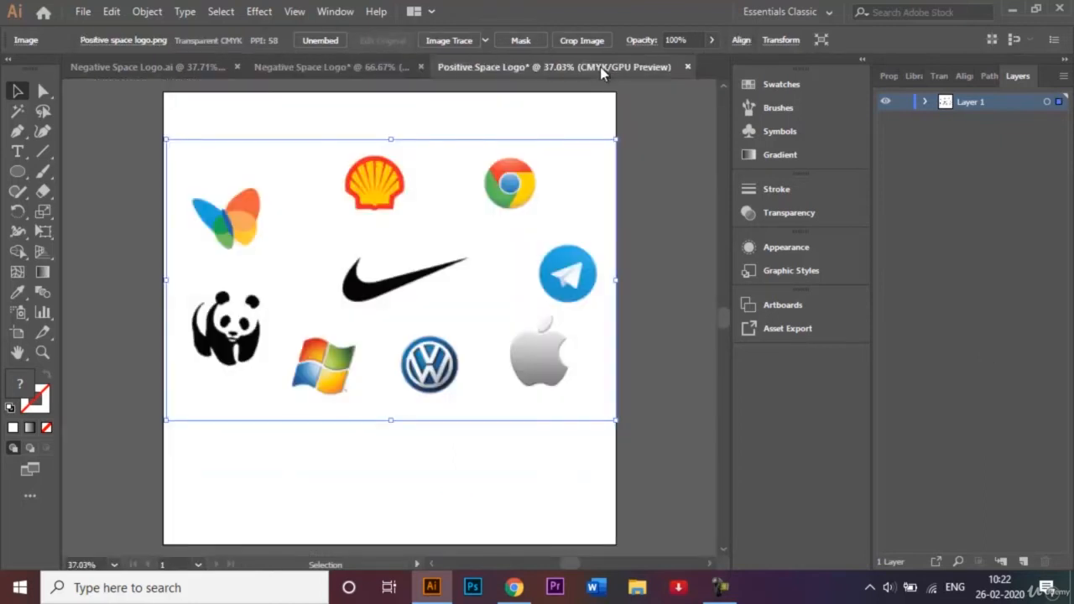
- Close the Negative Space Logo* and Positive Space Logo* example documents without saving changes
{"action": "left_click", "coordinate": [668, 264]}
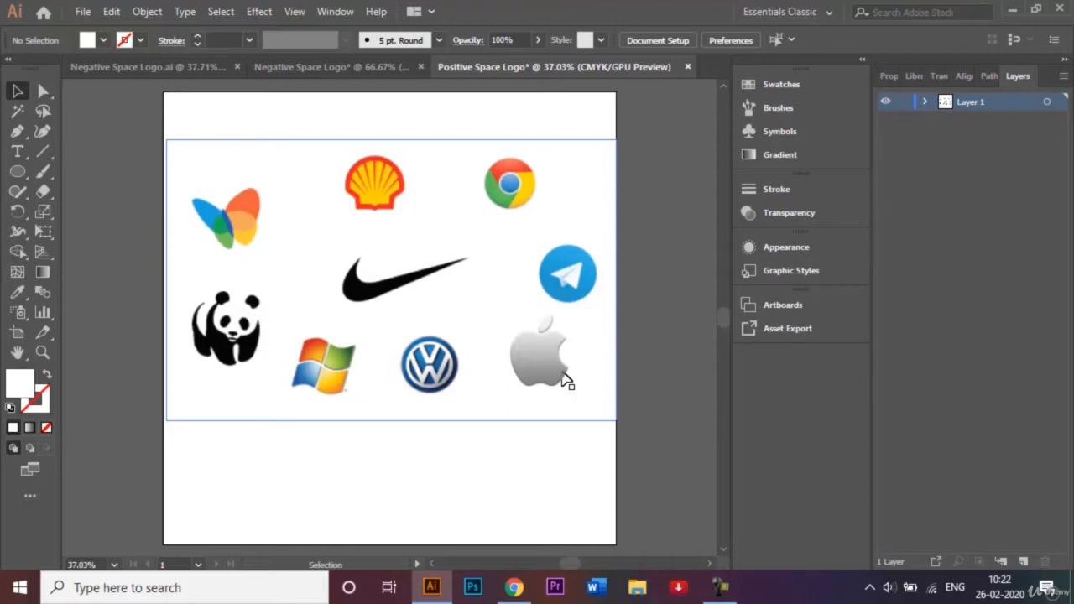
{"action": "left_click", "coordinate": [422, 68]}
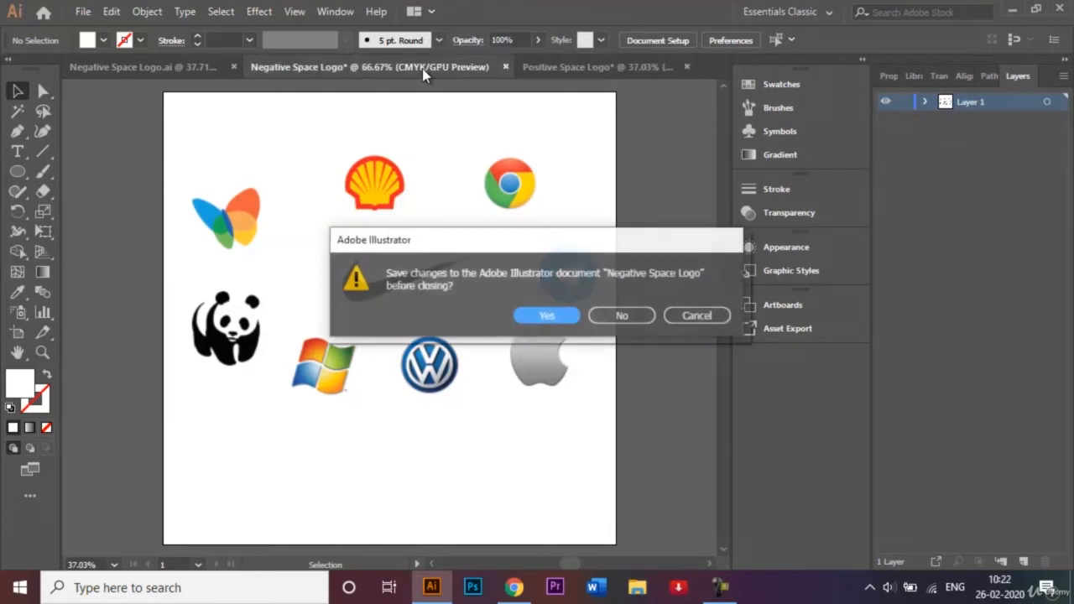
{"action": "left_click", "coordinate": [622, 314]}
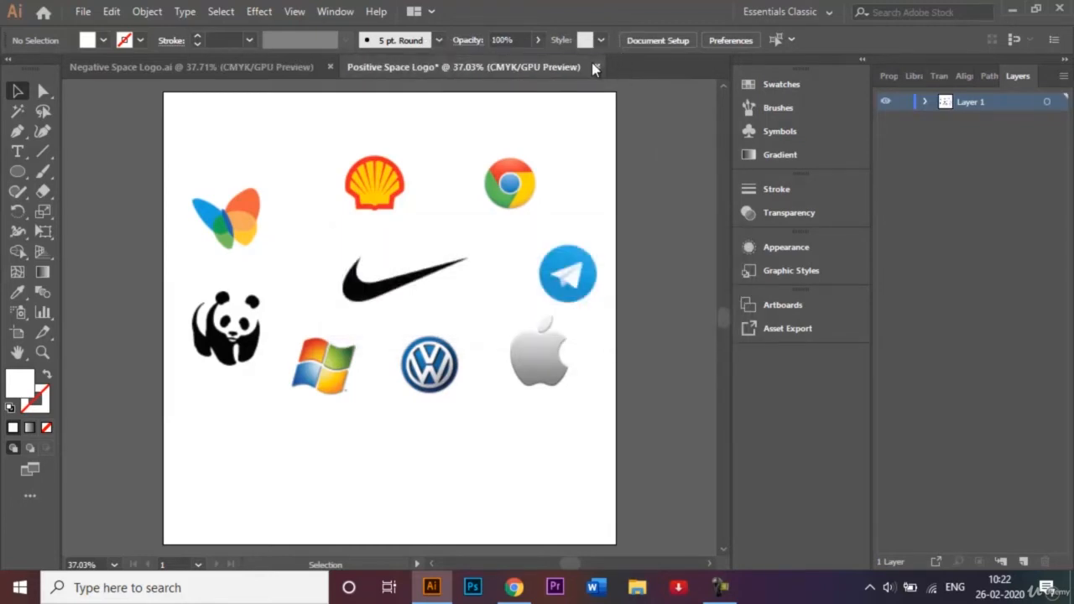
{"action": "left_click", "coordinate": [594, 68]}
{"action": "left_click", "coordinate": [623, 315]}
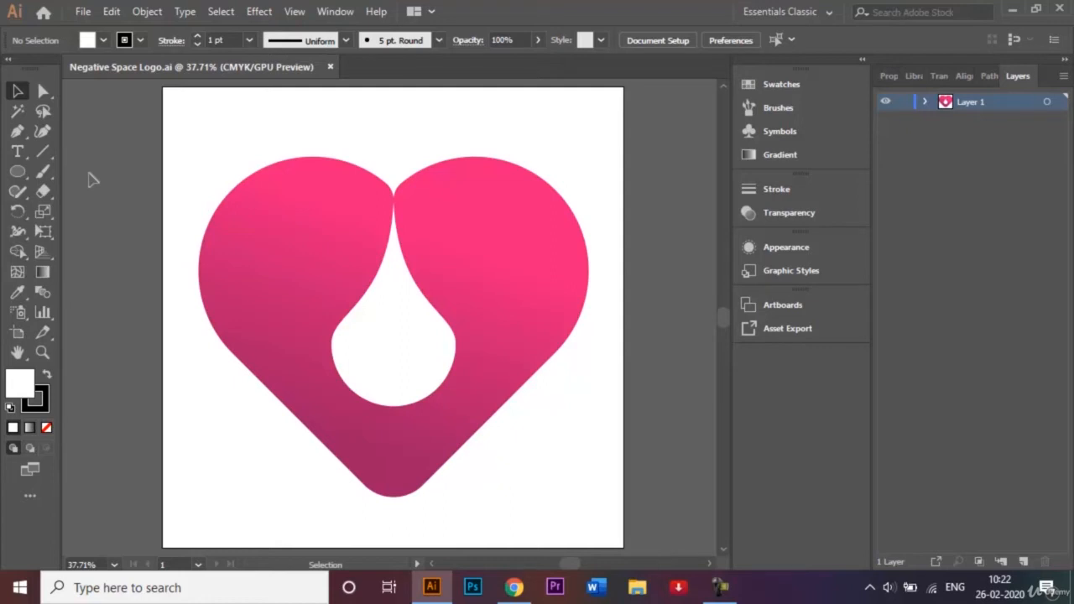
- Create a new 1000 × 1000 px document in Pixels named 'Negative Space Logo'
{"action": "left_click", "coordinate": [83, 12]}
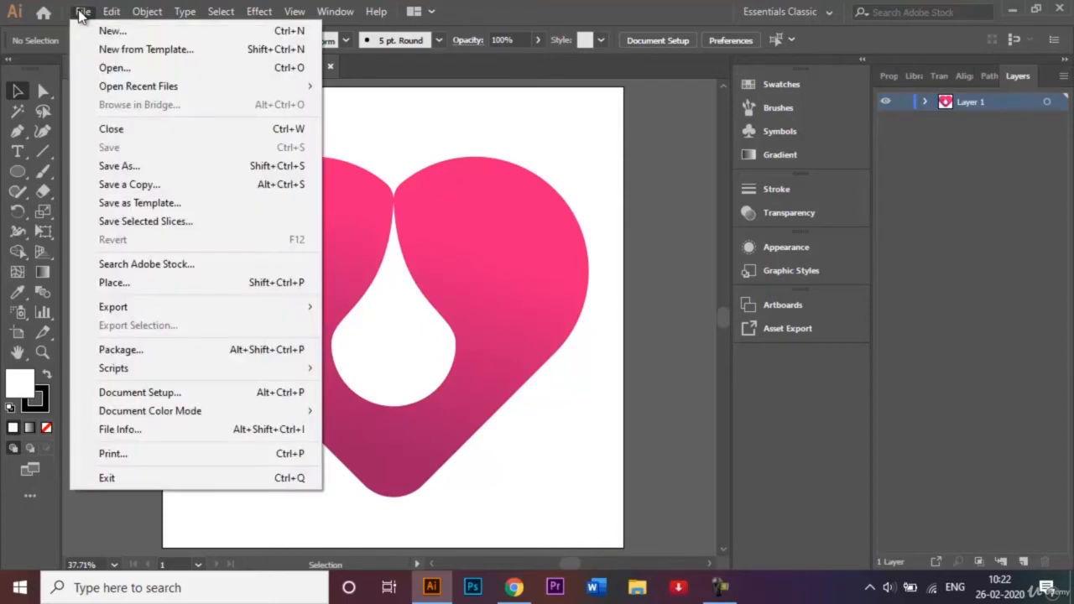
{"action": "left_click", "coordinate": [110, 32]}
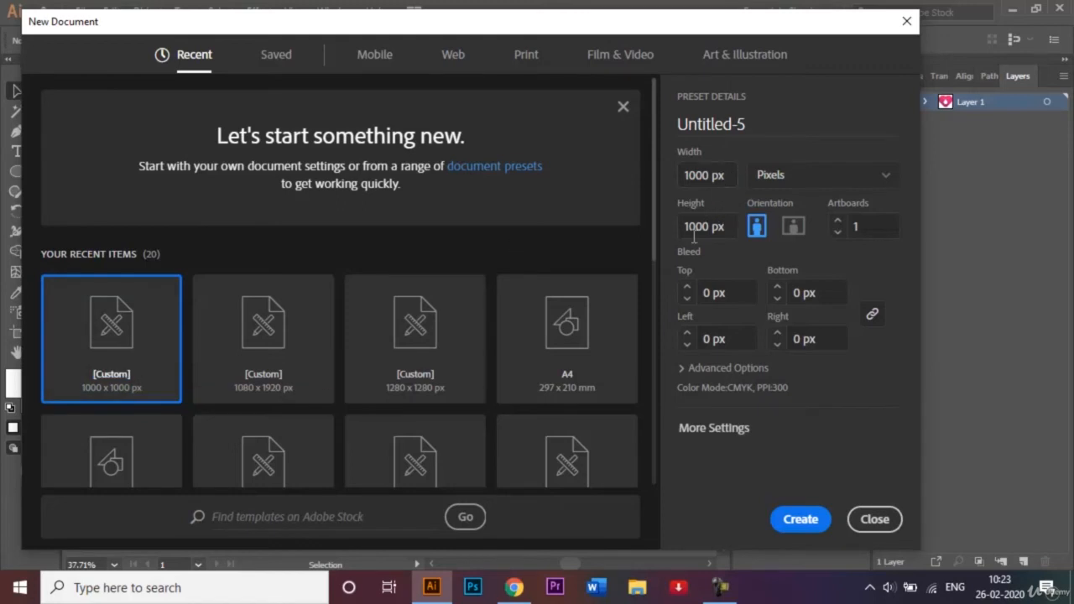
{"action": "left_click", "coordinate": [776, 120]}
{"action": "key", "text": "BackSpace"}
{"action": "type", "text": "N"}
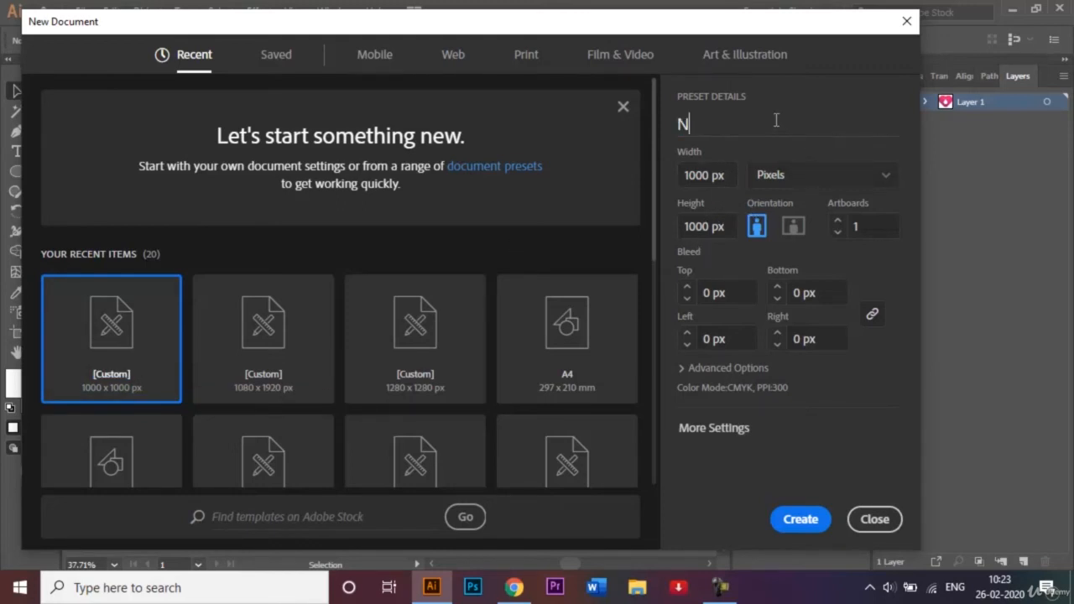
{"action": "type", "text": "egative "}
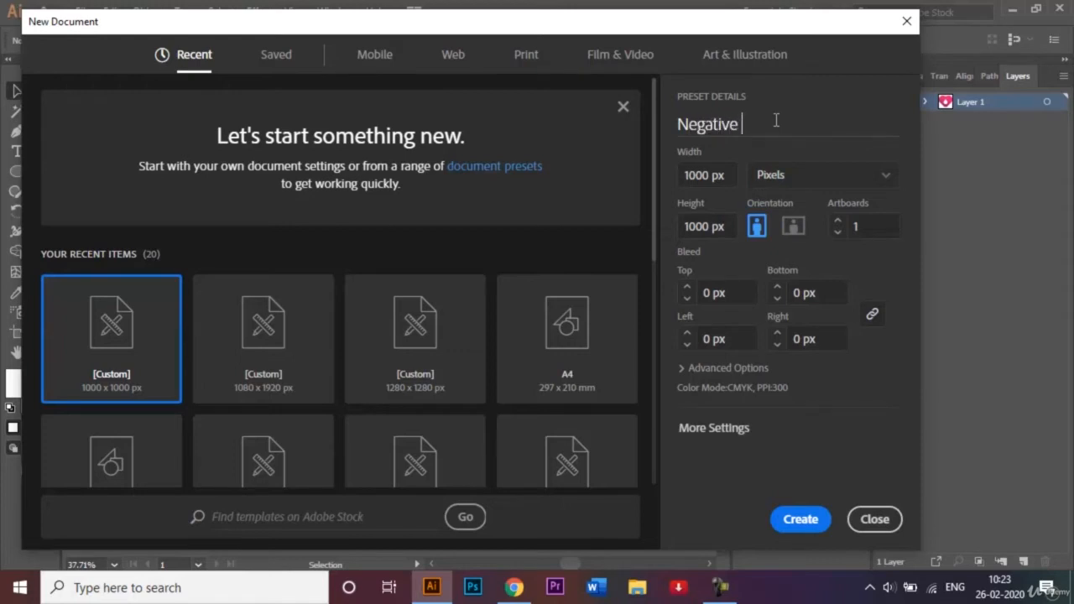
{"action": "type", "text": "Space Logo"}
{"action": "scroll", "coordinate": [654, 120], "scroll_direction": "down", "scroll_amount": 2}
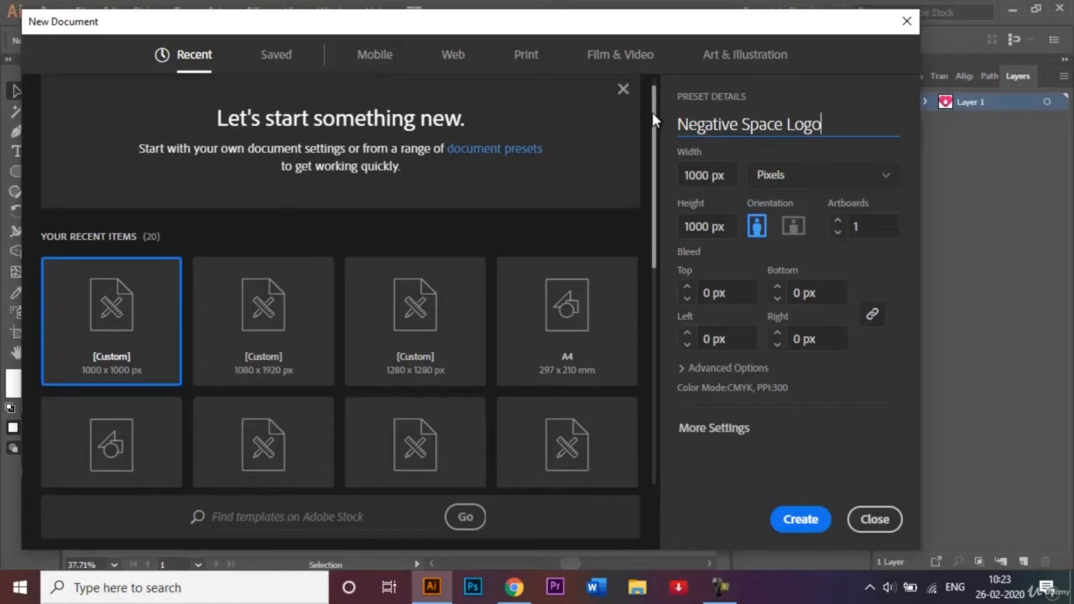
{"action": "left_click_drag", "start_coordinate": [653, 120], "coordinate": [668, 190]}
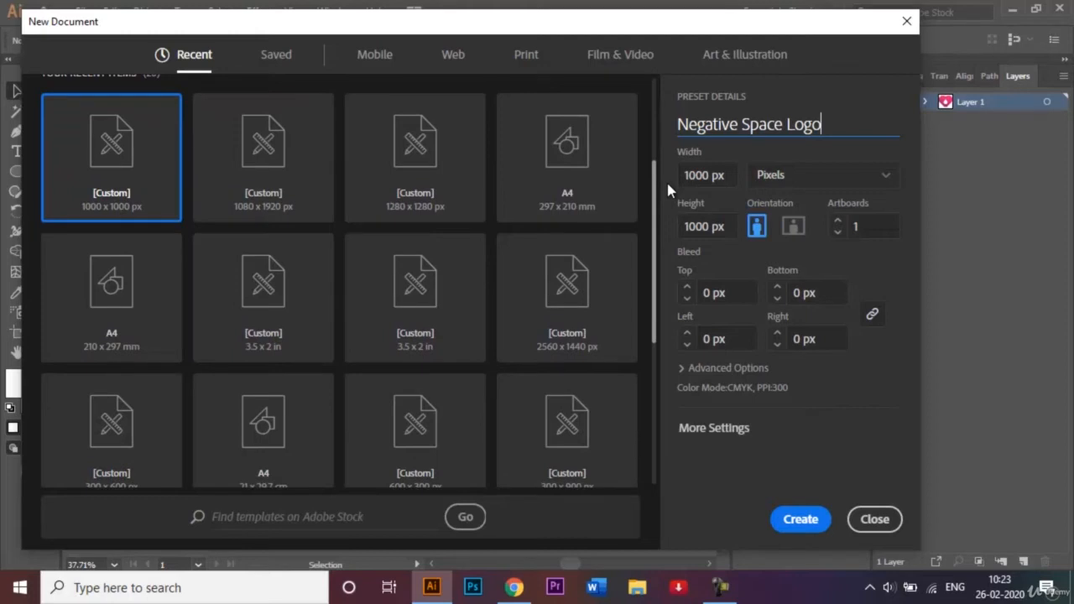
{"action": "left_click_drag", "start_coordinate": [668, 192], "coordinate": [651, 127]}
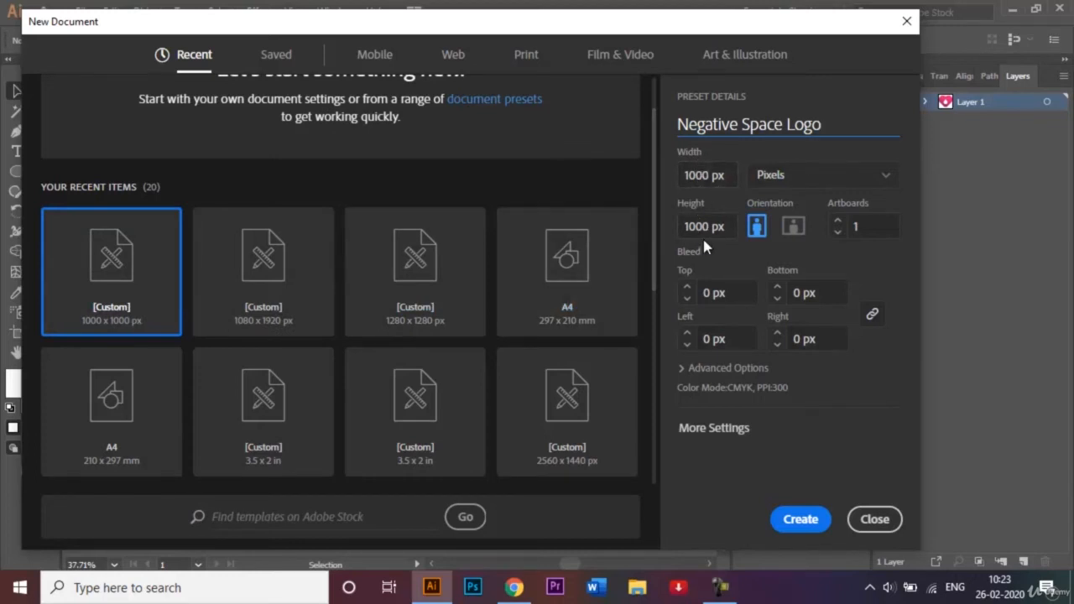
{"action": "left_click", "coordinate": [885, 174]}
{"action": "left_click", "coordinate": [819, 349]}
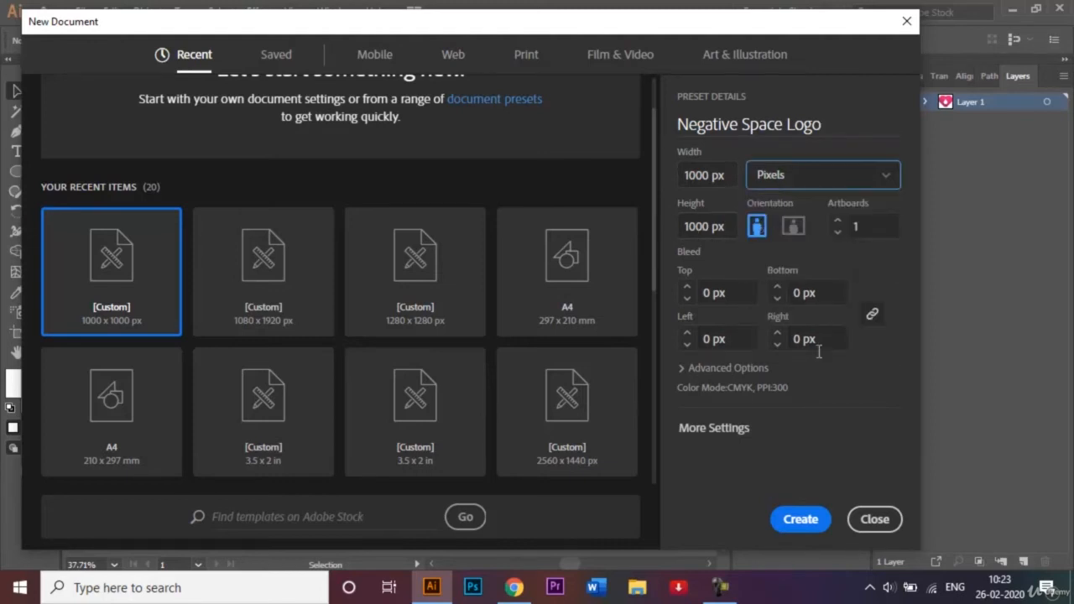
{"action": "left_click", "coordinate": [801, 519]}
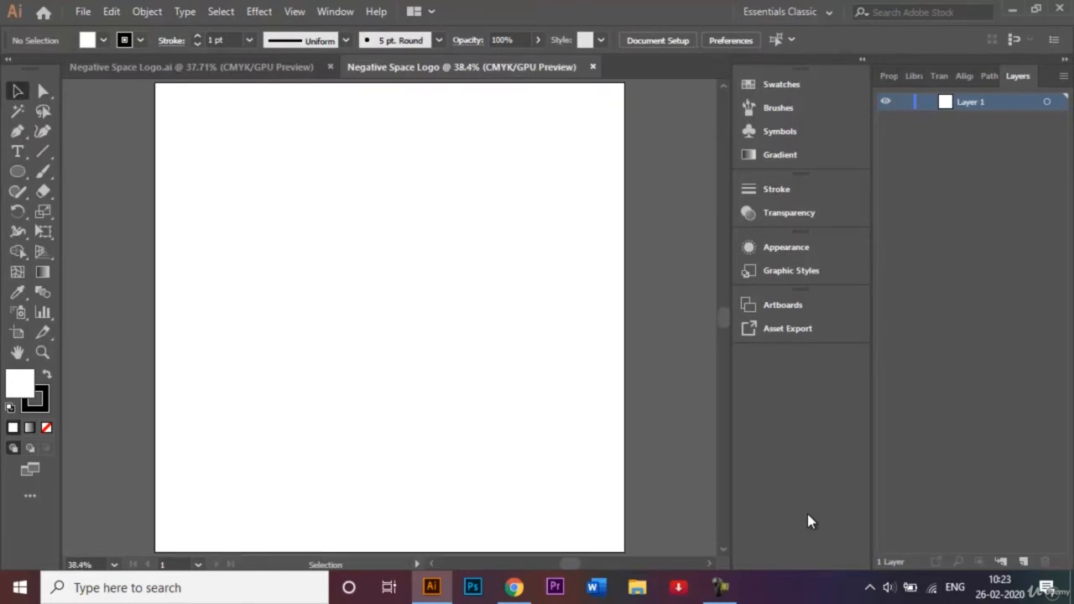
- Draw a no-fill square about 397 px wide outward from the artboard centre with the Rectangle tool
{"action": "left_click", "coordinate": [190, 67]}
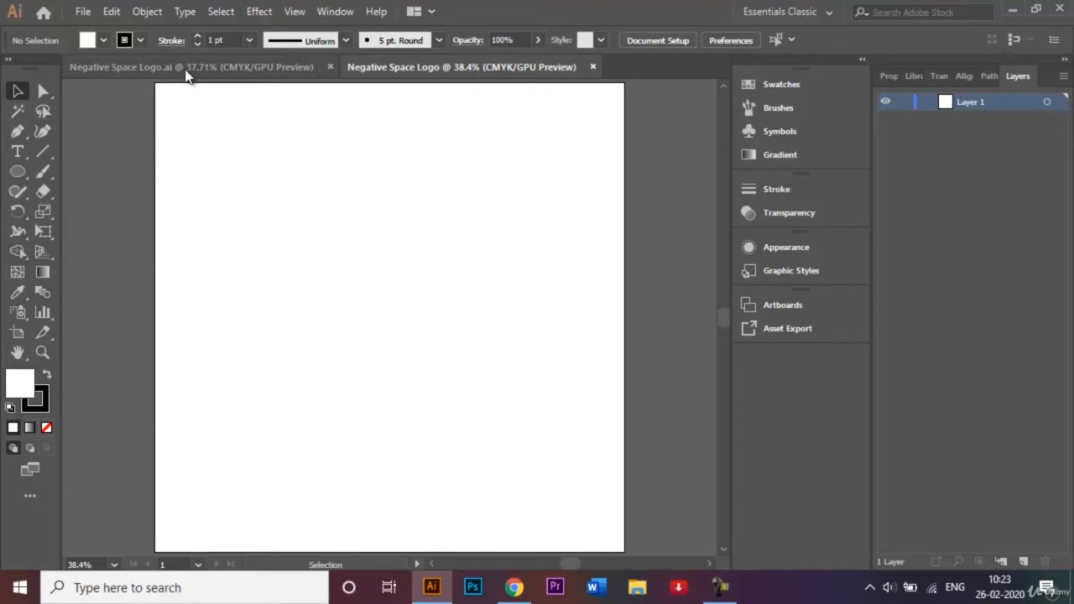
{"action": "left_click", "coordinate": [497, 67]}
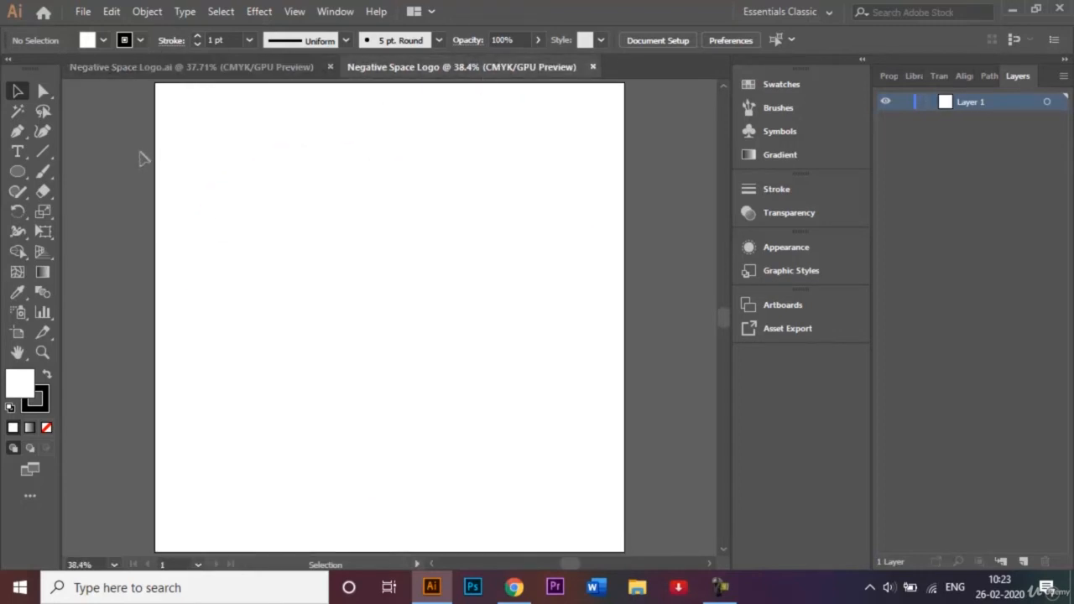
{"action": "left_click", "coordinate": [17, 172]}
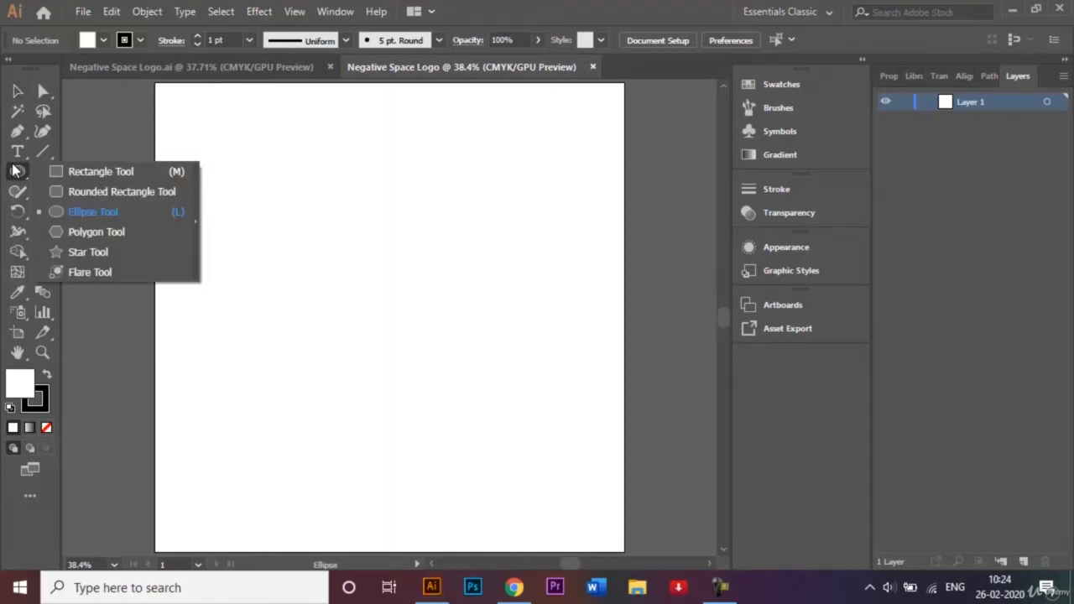
{"action": "left_click", "coordinate": [114, 173]}
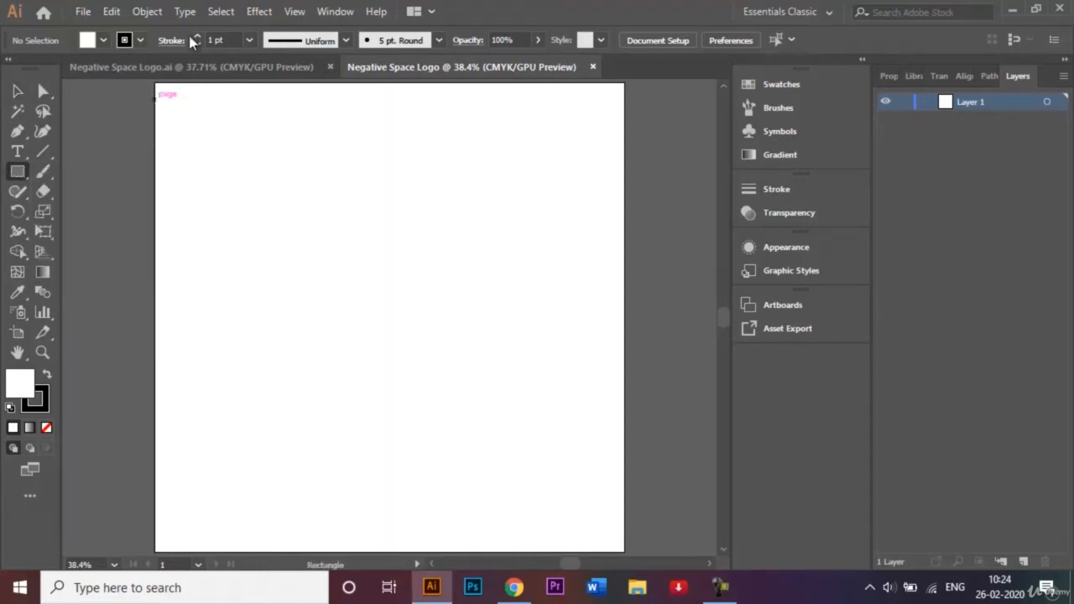
{"action": "left_click", "coordinate": [103, 41]}
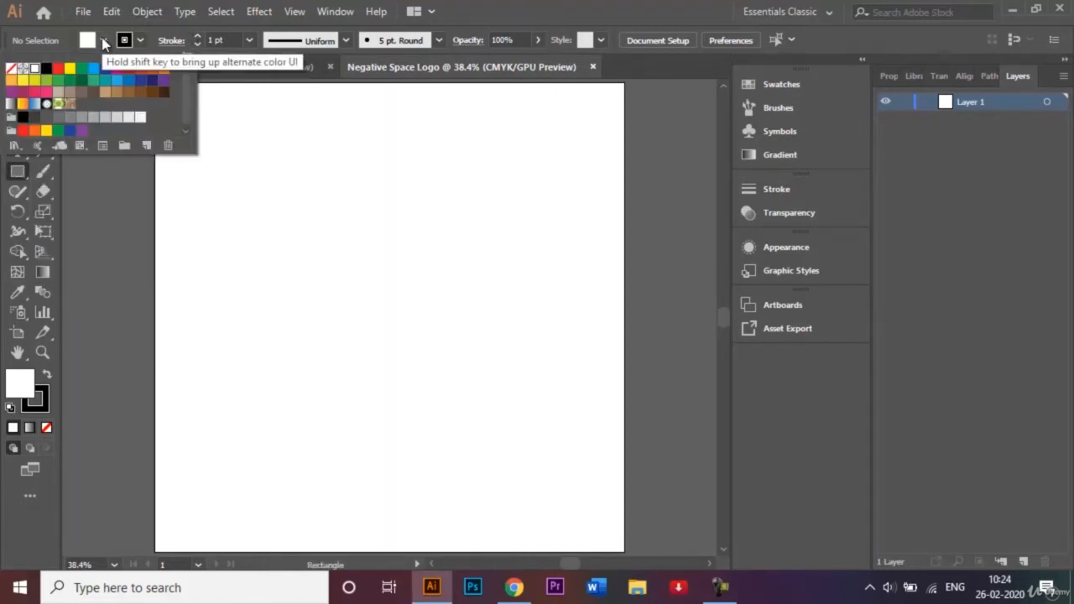
{"action": "left_click", "coordinate": [11, 70]}
{"action": "left_click", "coordinate": [304, 282]}
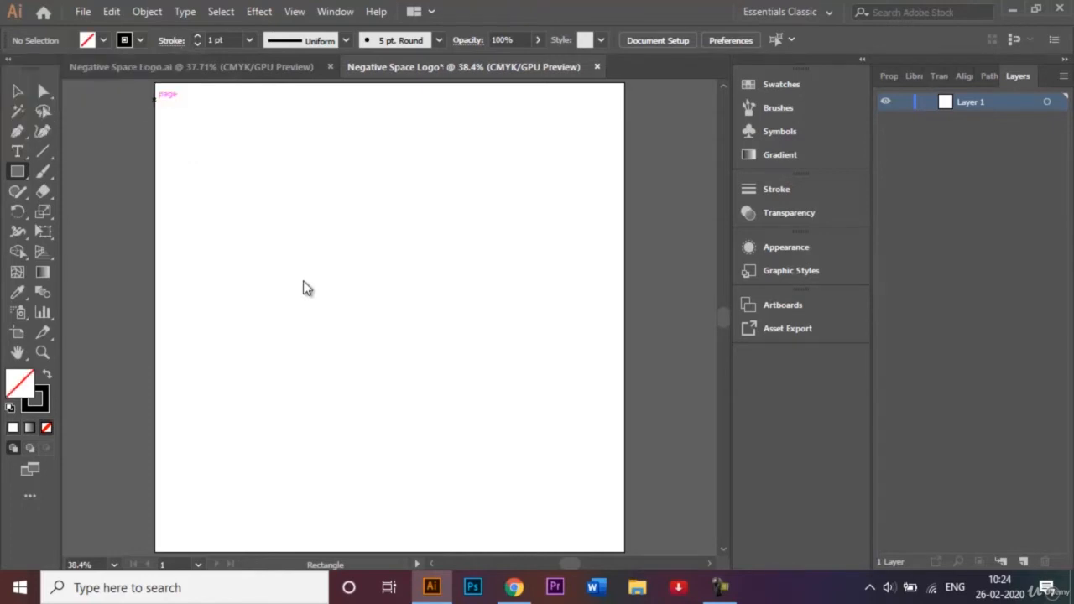
{"action": "left_click", "coordinate": [386, 317]}
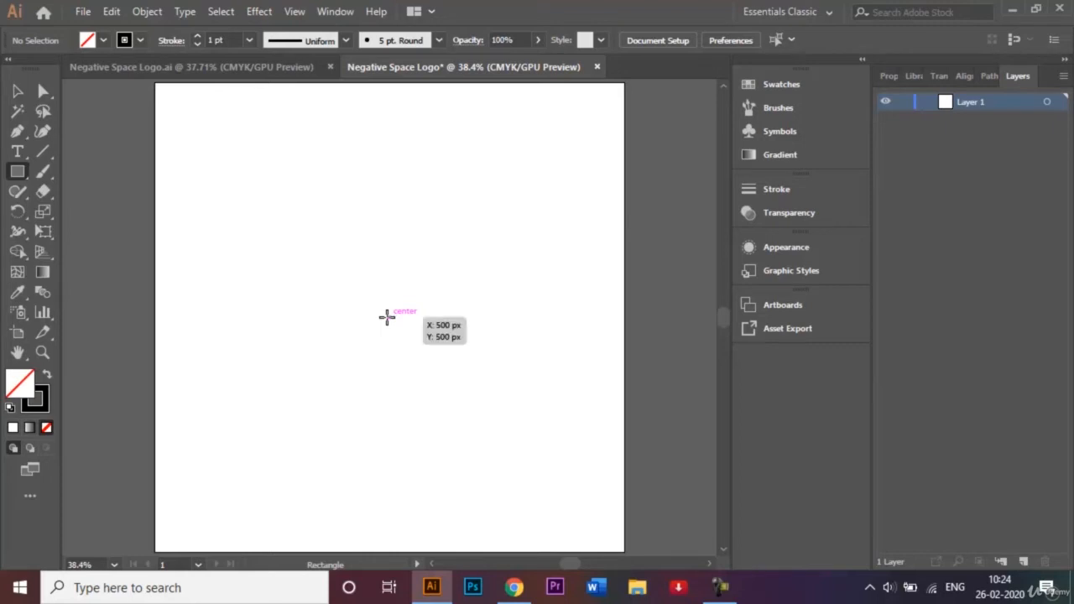
{"action": "left_click_drag", "start_coordinate": [387, 317], "coordinate": [483, 409]}
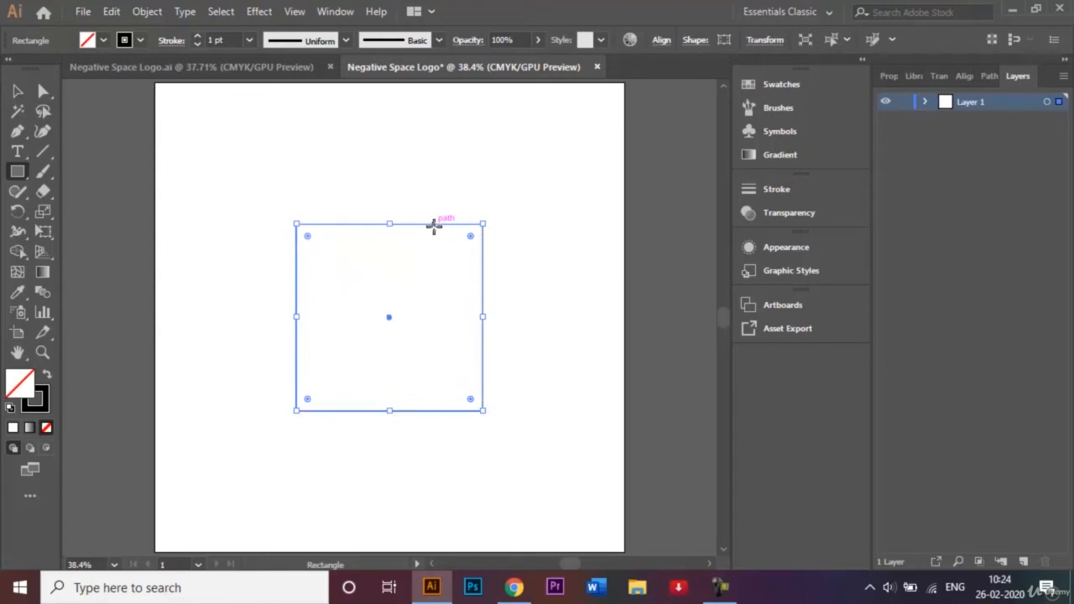
{"action": "left_click", "coordinate": [18, 91]}
{"action": "left_click", "coordinate": [270, 228]}
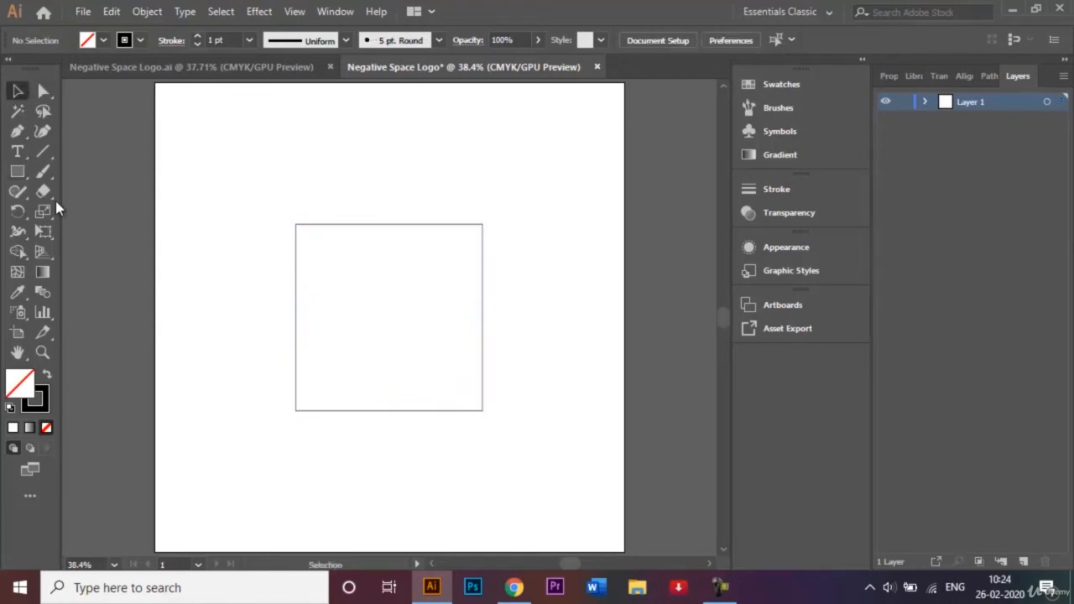
- Draw a circle filling the square from its centre and nudge it up onto the square's top edge
{"action": "left_click", "coordinate": [18, 172]}
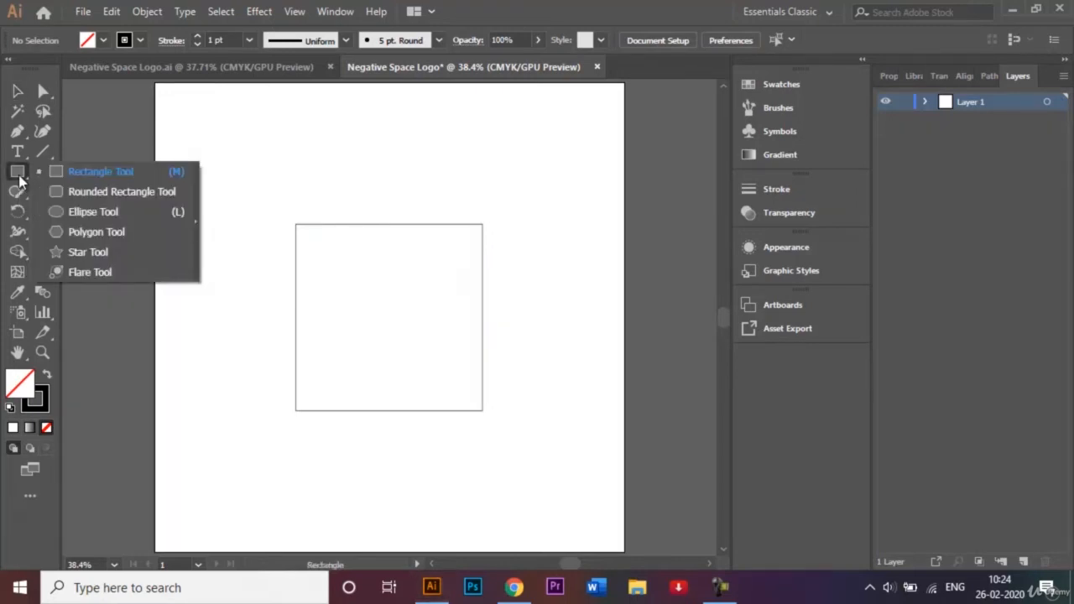
{"action": "left_click", "coordinate": [89, 212]}
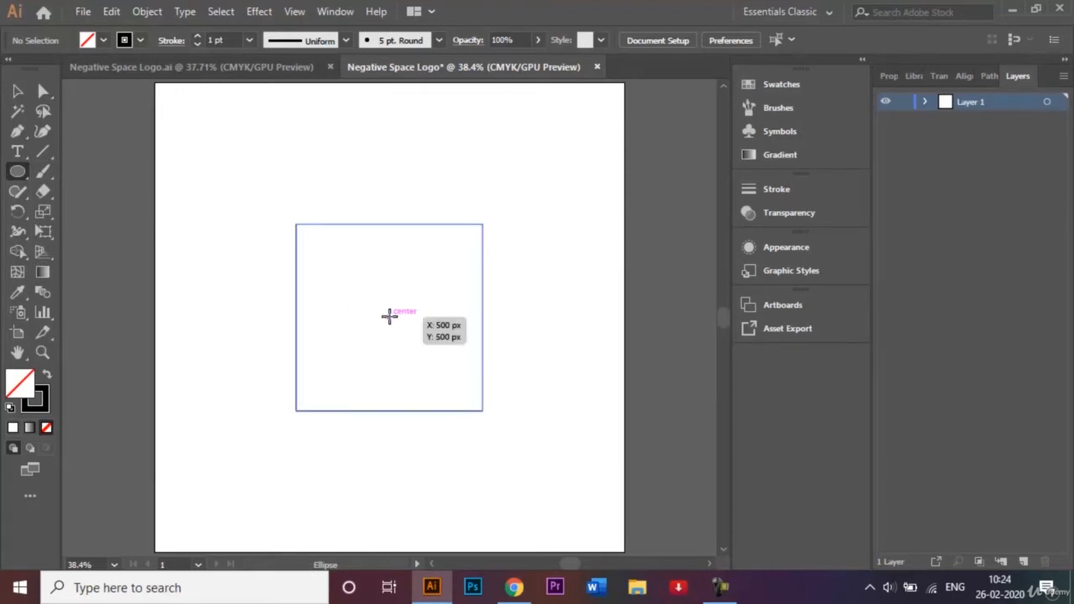
{"action": "left_click_drag", "start_coordinate": [389, 316], "coordinate": [482, 411]}
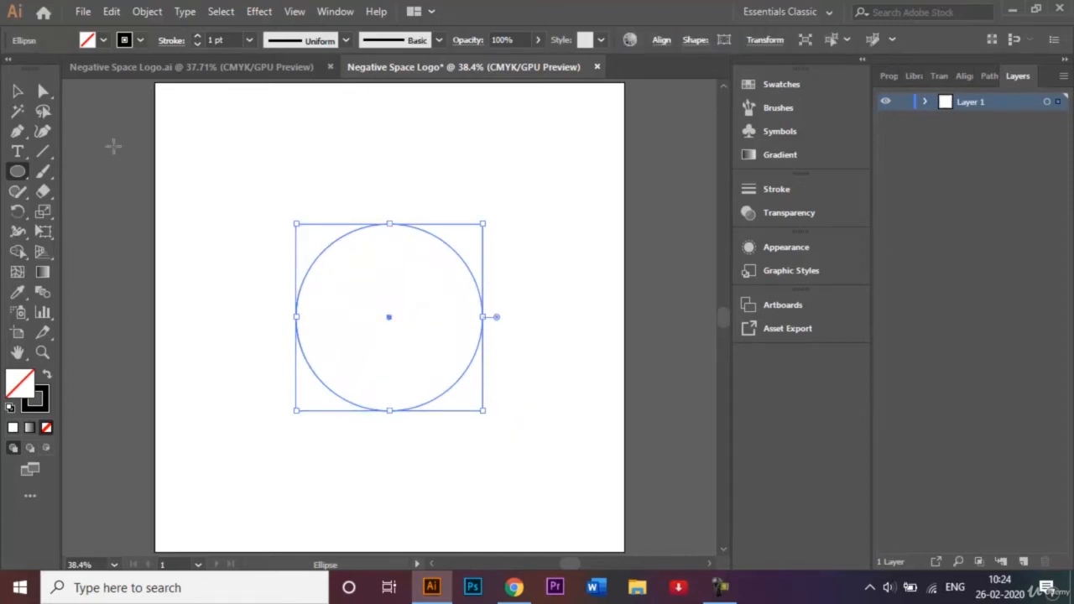
{"action": "left_click", "coordinate": [18, 92]}
{"action": "left_click", "coordinate": [236, 126]}
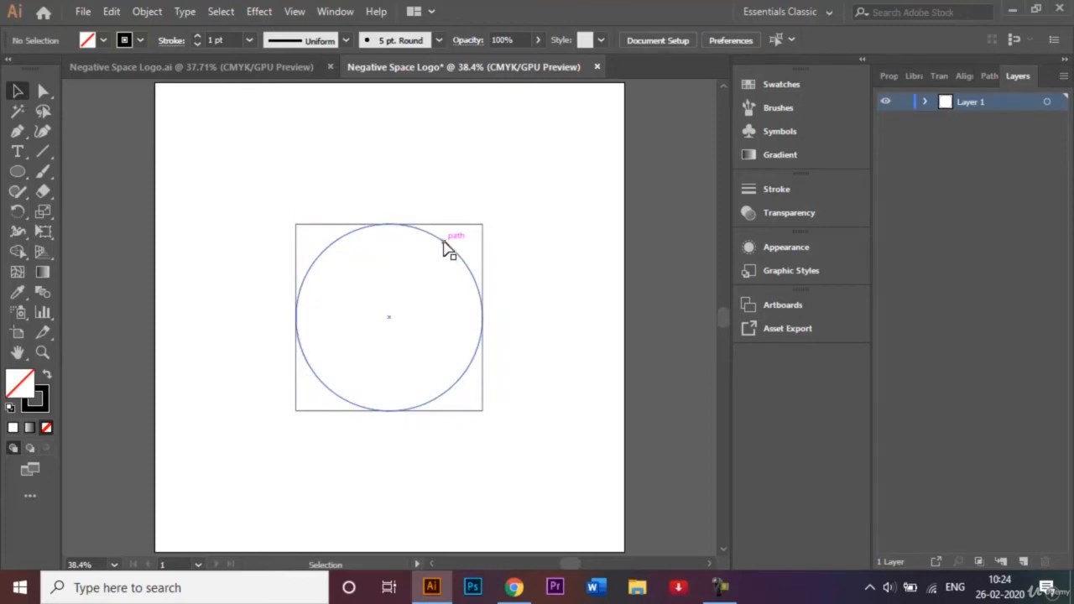
{"action": "left_click", "coordinate": [445, 242]}
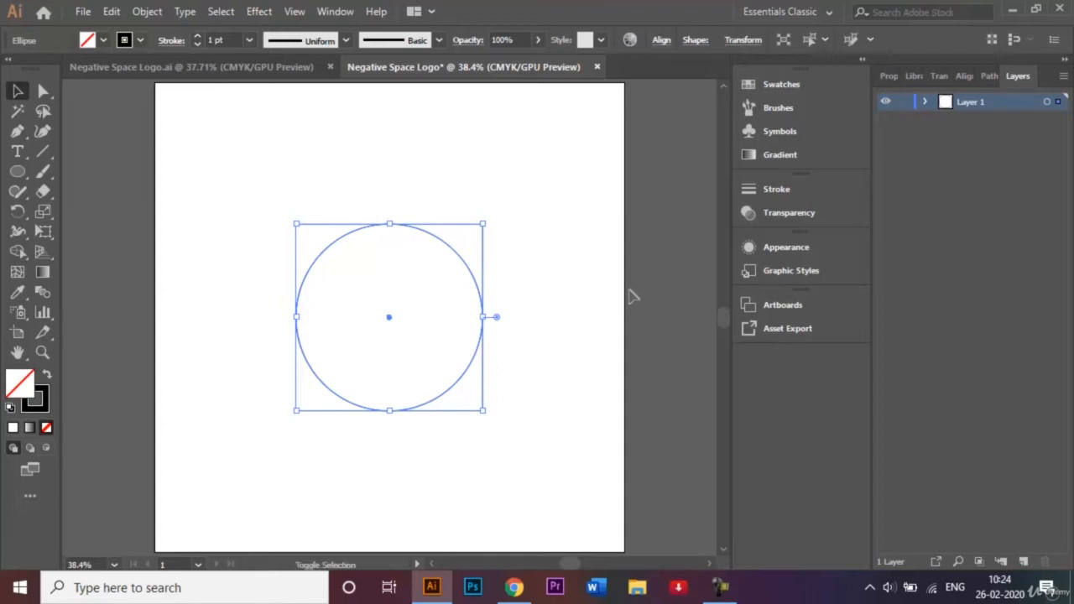
{"action": "key", "text": "Up"}
{"action": "key", "text": "Up"}
{"action": "key", "text": "Up"}
{"action": "key", "text": "Up"}
{"action": "key", "text": "Up"}
{"action": "key", "text": "Up"}
{"action": "key", "text": "Up"}
{"action": "key", "text": "Up"}
{"action": "key", "text": "Up"}
{"action": "key", "text": "Up"}
{"action": "key", "text": "Up"}
{"action": "key", "text": "Up"}
{"action": "key", "text": "Up"}
{"action": "key", "text": "Up"}
{"action": "key", "text": "Up"}
{"action": "key", "text": "Up"}
{"action": "key", "text": "Up"}
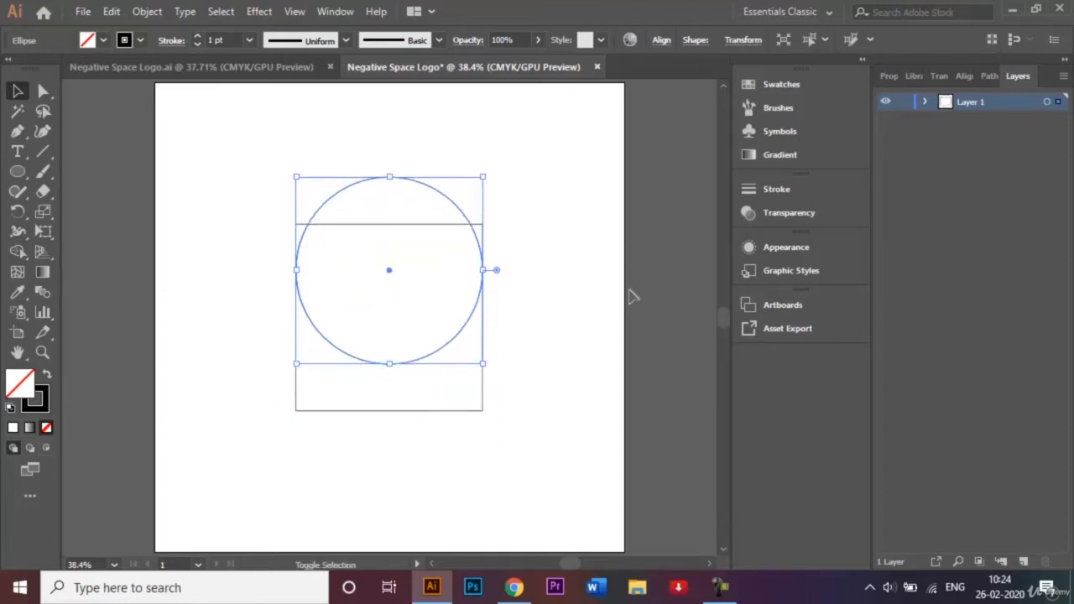
{"action": "key", "text": "Up"}
{"action": "key", "text": "Up"}
{"action": "key", "text": "Up"}
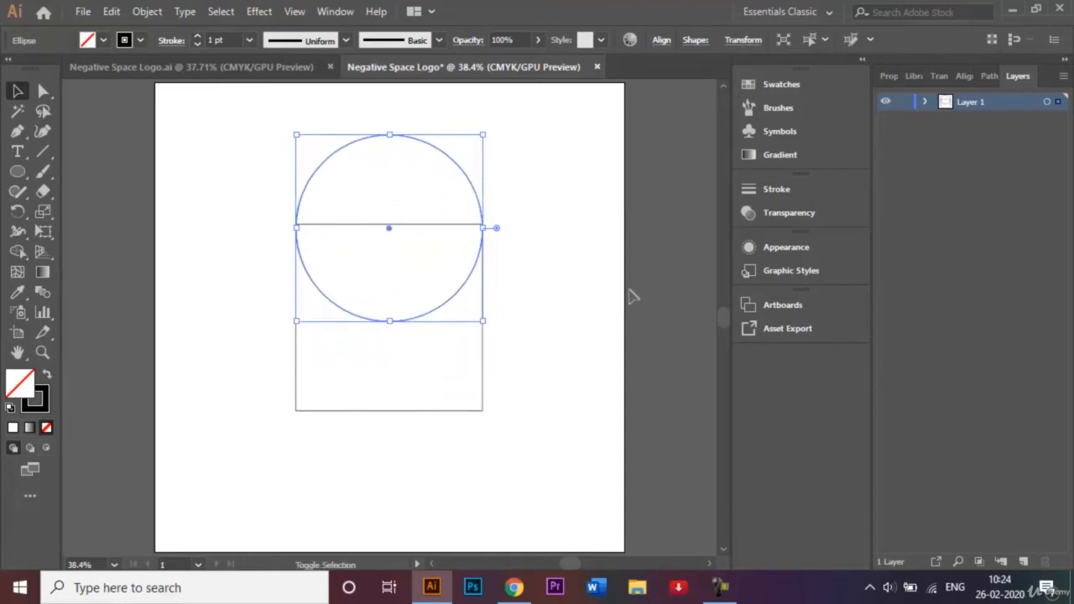
{"action": "key", "text": "shift+Down"}
{"action": "key", "text": "shift+Up"}
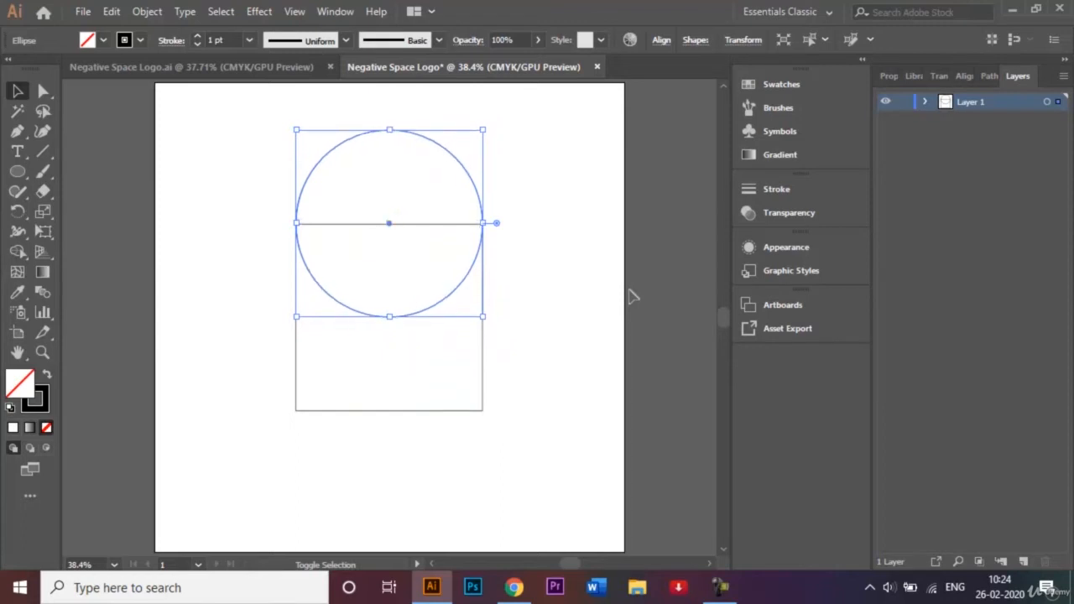
{"action": "key", "text": "Down"}
{"action": "key", "text": "Down"}
{"action": "left_click", "coordinate": [554, 259]}
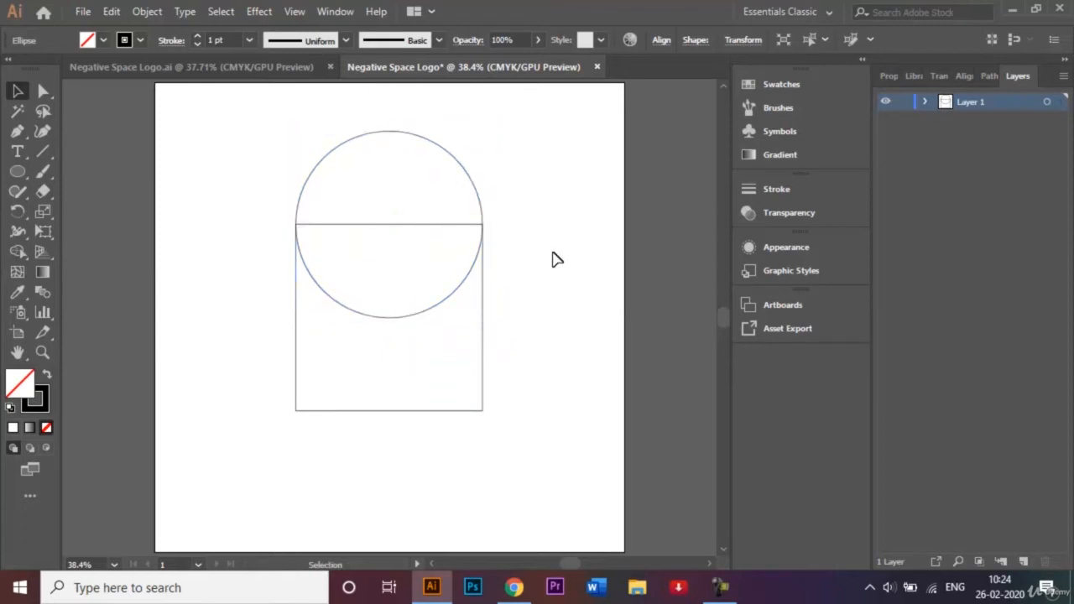
- Alt-drag a copy of the circle onto the square's right edge, then select all three shapes
{"action": "left_click", "coordinate": [475, 198]}
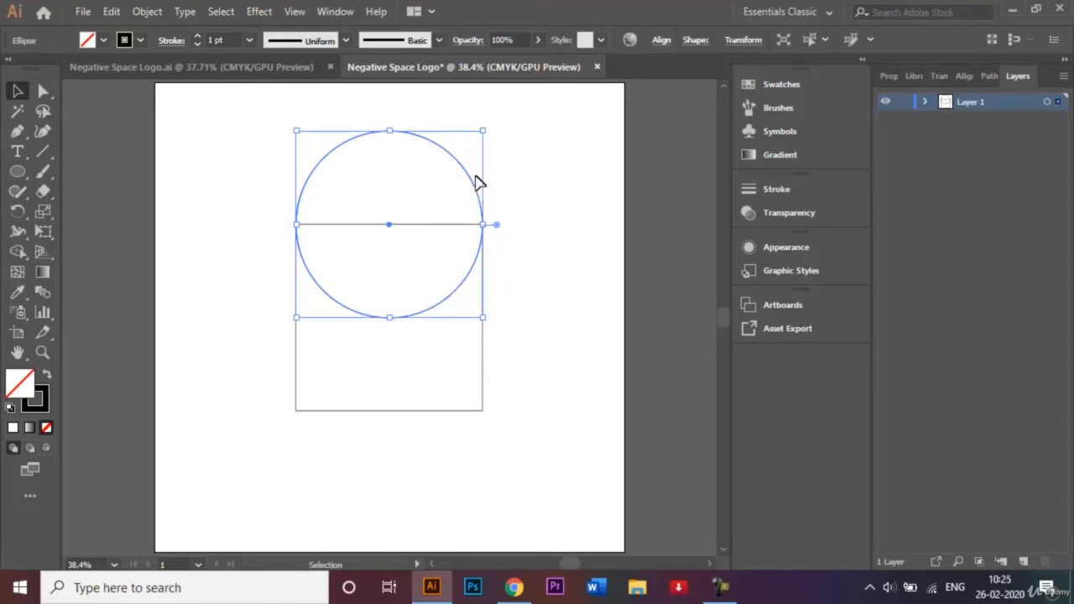
{"action": "left_click_drag", "start_coordinate": [476, 187], "coordinate": [475, 279]}
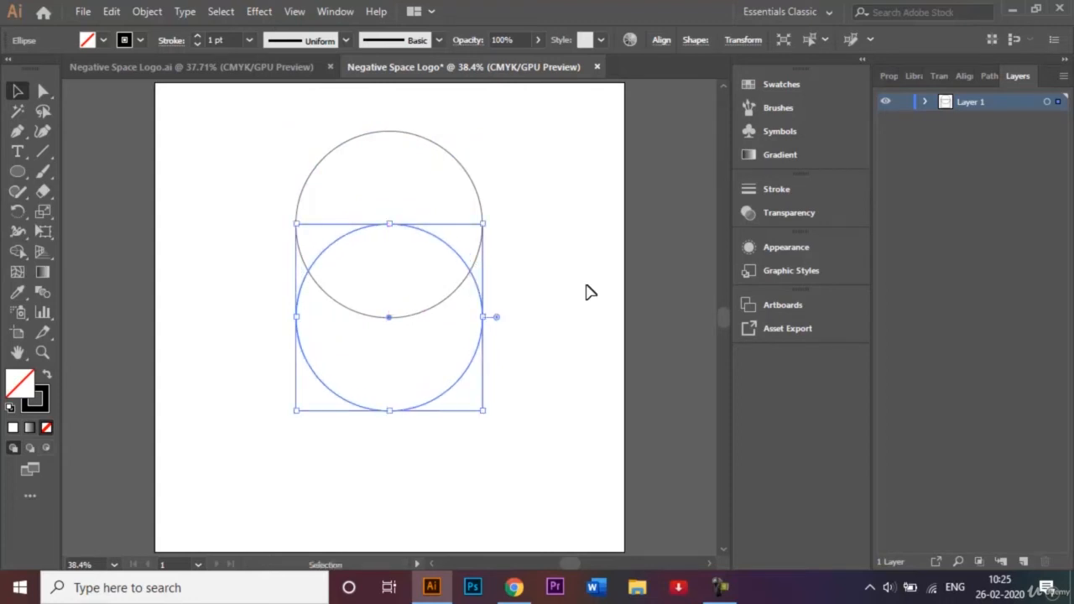
{"action": "key", "text": "shift+Right"}
{"action": "key", "text": "shift+Right"}
{"action": "key", "text": "shift+Right"}
{"action": "key", "text": "shift+Right"}
{"action": "key", "text": "shift+Right"}
{"action": "key", "text": "shift+Right"}
{"action": "key", "text": "shift+Right"}
{"action": "key", "text": "shift+Right"}
{"action": "key", "text": "shift+Right"}
{"action": "key", "text": "shift+Right"}
{"action": "key", "text": "shift+Right"}
{"action": "key", "text": "shift+Right"}
{"action": "key", "text": "shift+Right"}
{"action": "key", "text": "shift+Right"}
{"action": "key", "text": "shift+Right"}
{"action": "key", "text": "shift+Right"}
{"action": "key", "text": "shift+Right"}
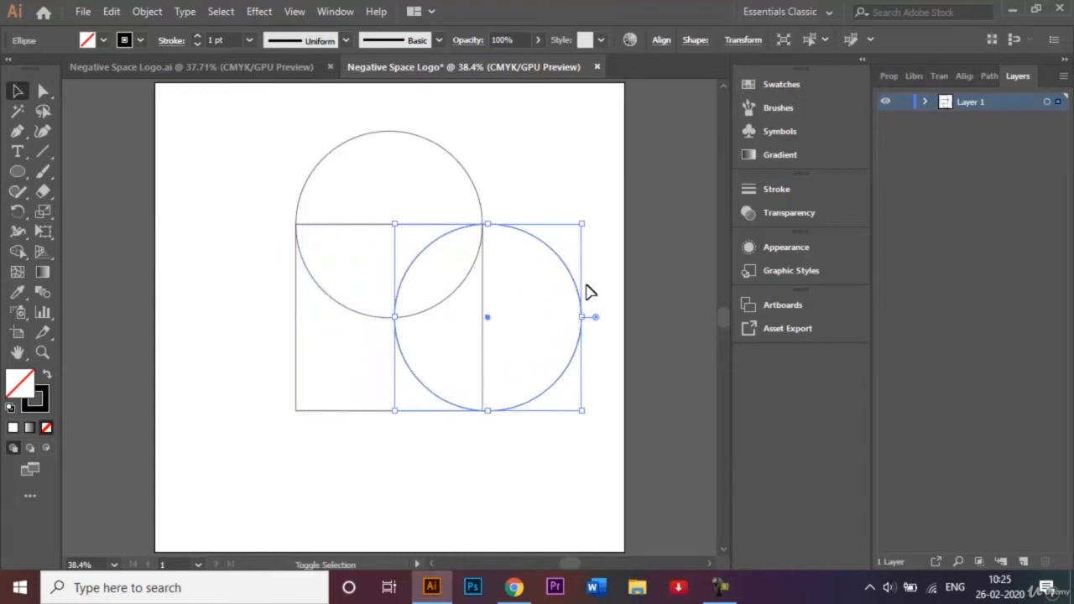
{"action": "key", "text": "shift+Left"}
{"action": "left_click", "coordinate": [518, 149]}
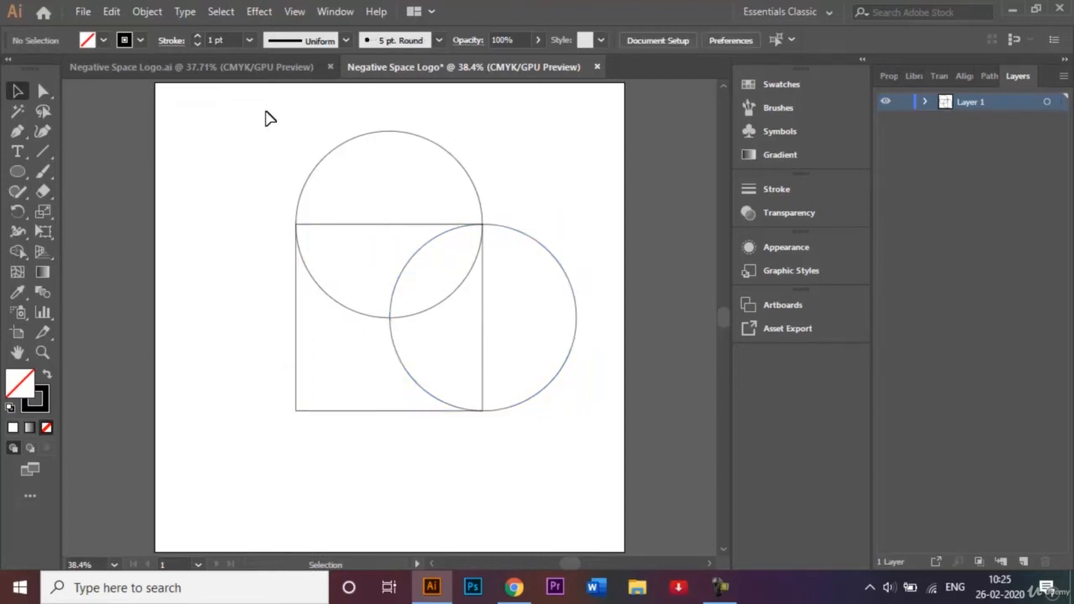
{"action": "left_click_drag", "start_coordinate": [265, 118], "coordinate": [539, 411]}
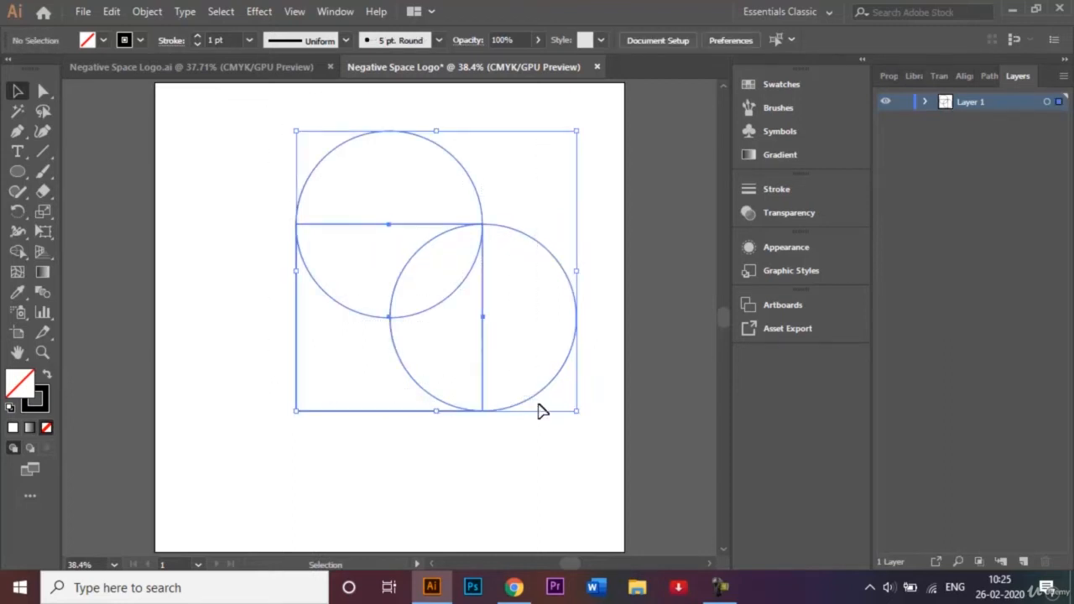
- Rotate the square and both circles by 45° to form a heart outline
{"action": "left_click", "coordinate": [18, 212]}
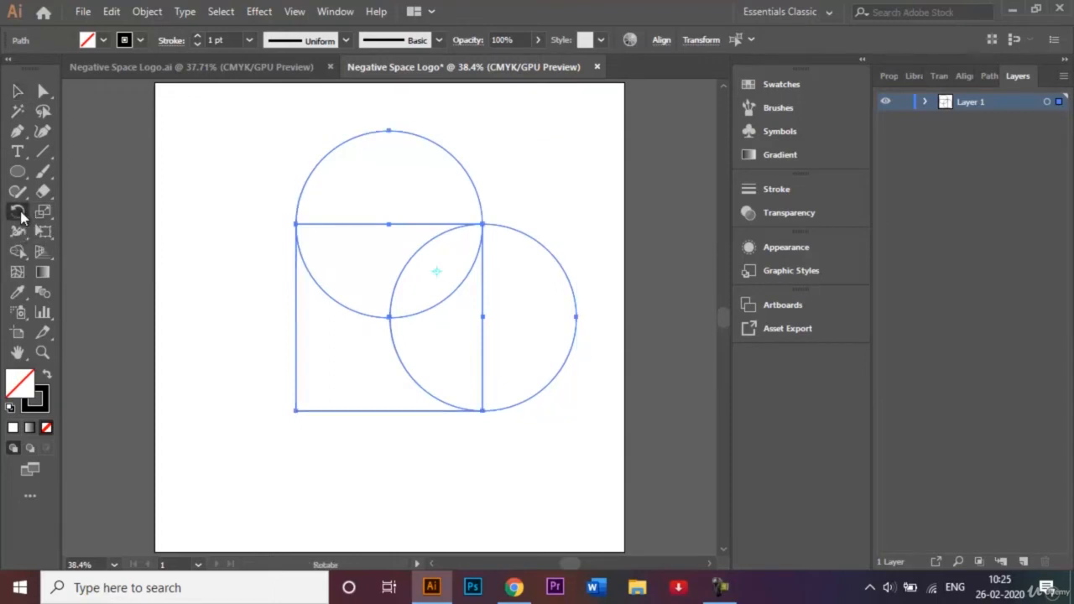
{"action": "double_click", "coordinate": [20, 211]}
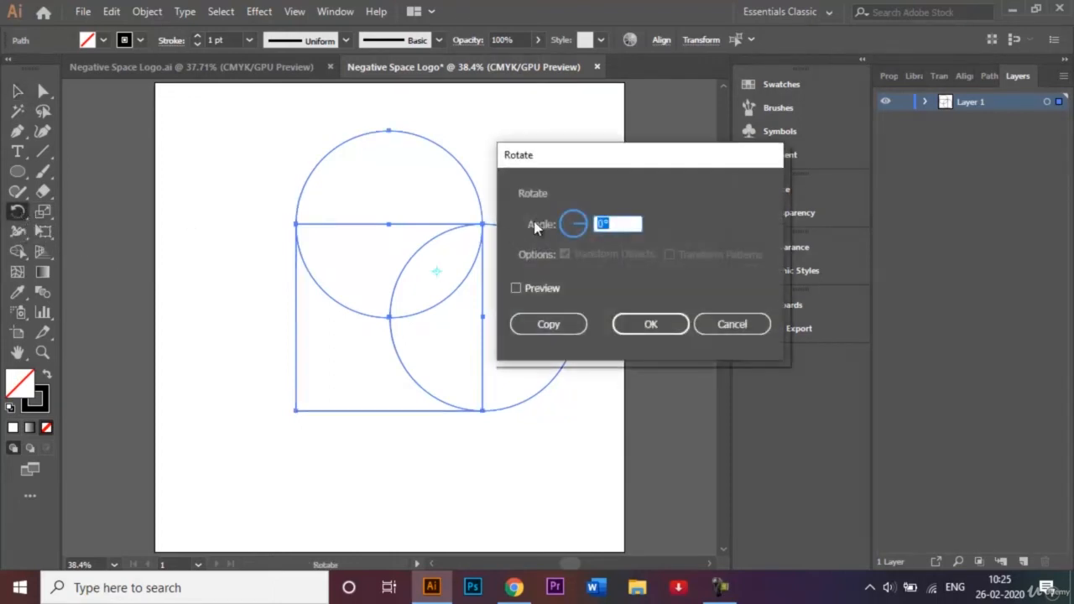
{"action": "left_click", "coordinate": [604, 228]}
{"action": "key", "text": "BackSpace"}
{"action": "type", "text": "45"}
{"action": "left_click", "coordinate": [652, 326]}
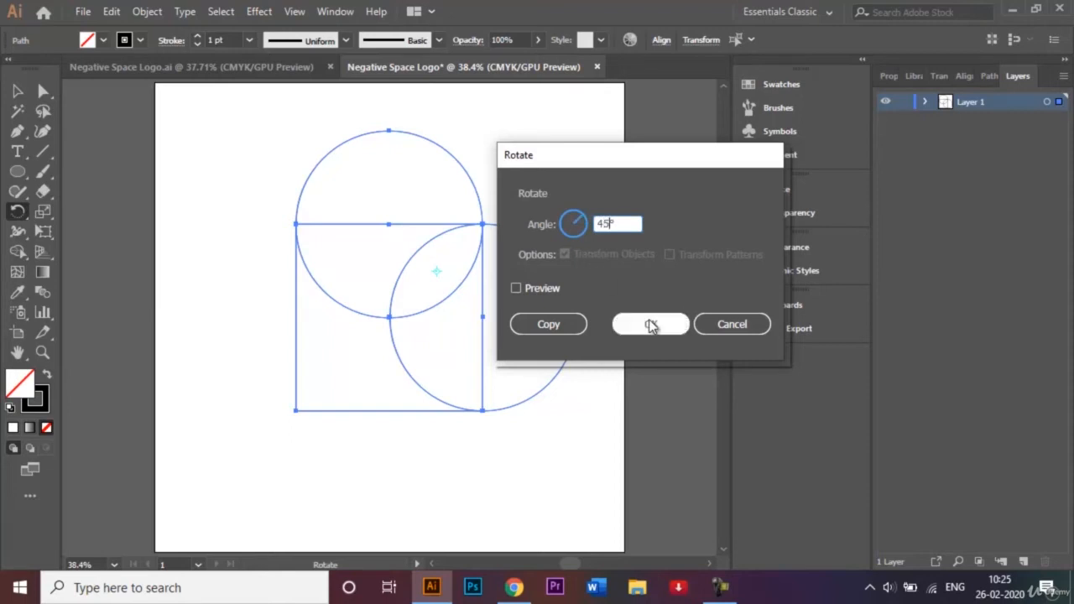
- Move the rotated heart shapes slightly to the left and deselect them
{"action": "left_click", "coordinate": [17, 91]}
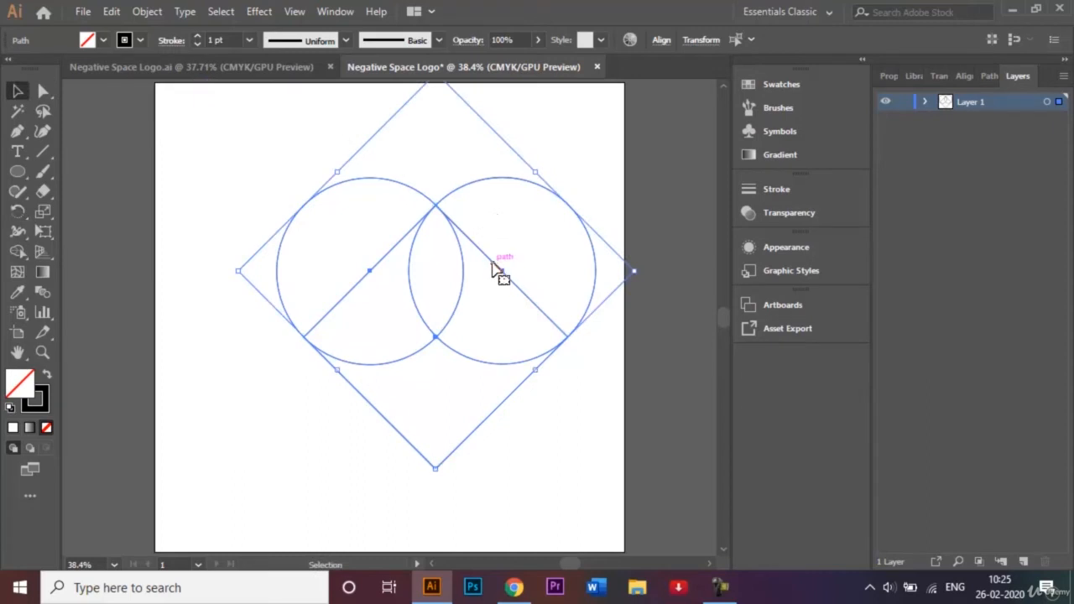
{"action": "left_click_drag", "start_coordinate": [496, 269], "coordinate": [455, 269]}
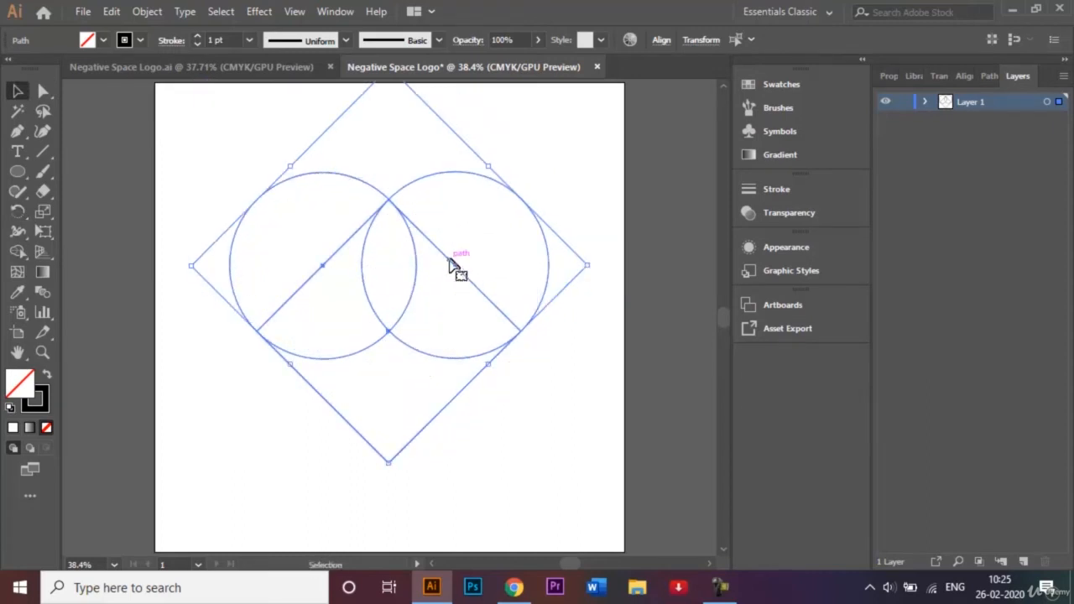
{"action": "left_click", "coordinate": [602, 238]}
- With Shape Builder, delete the four inner arcs and two diagonal edges inside the heart
{"action": "left_click_drag", "start_coordinate": [232, 131], "coordinate": [523, 411]}
{"action": "left_click", "coordinate": [18, 254]}
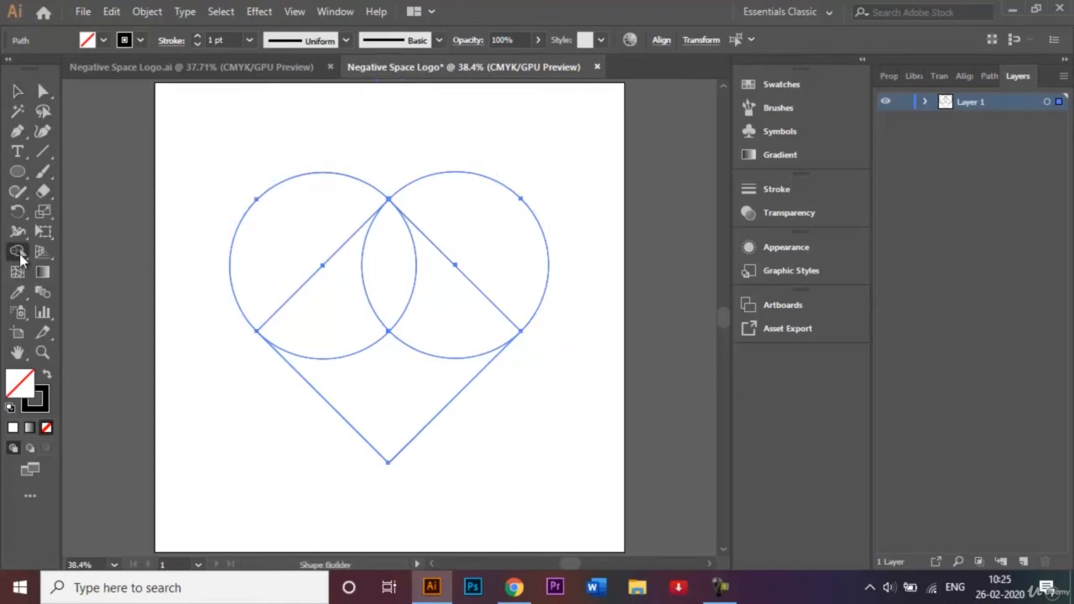
{"action": "left_click", "coordinate": [360, 358], "text": "alt"}
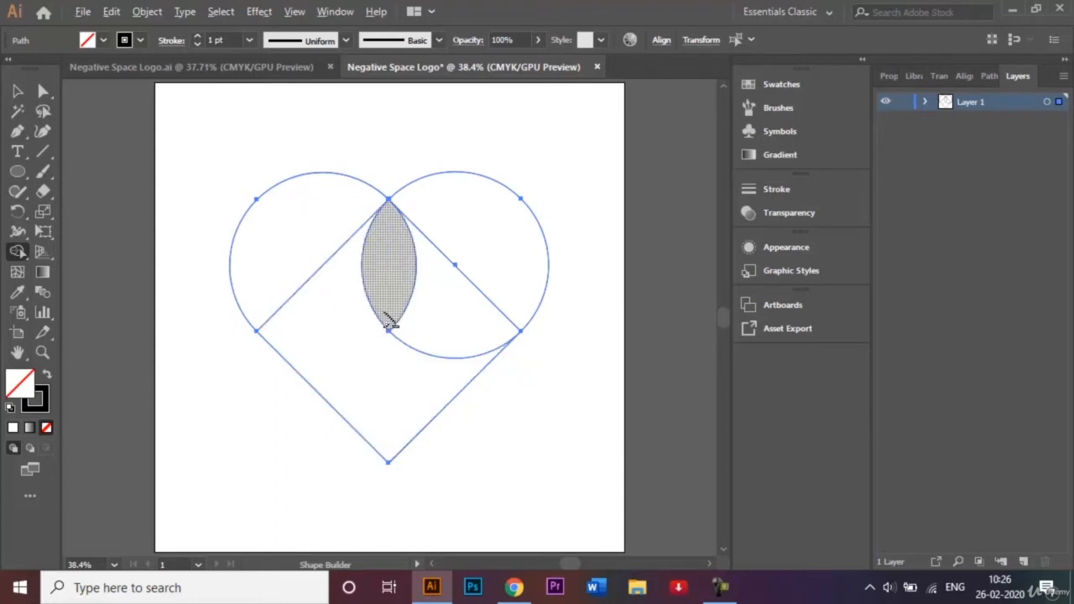
{"action": "left_click", "coordinate": [375, 312], "text": "alt"}
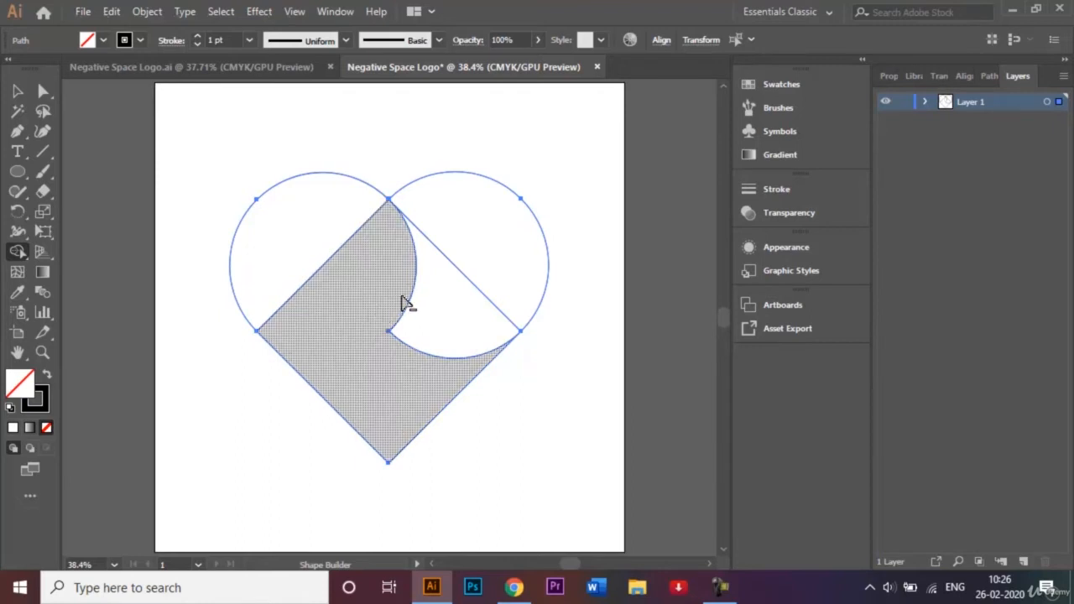
{"action": "left_click", "coordinate": [411, 299], "text": "alt"}
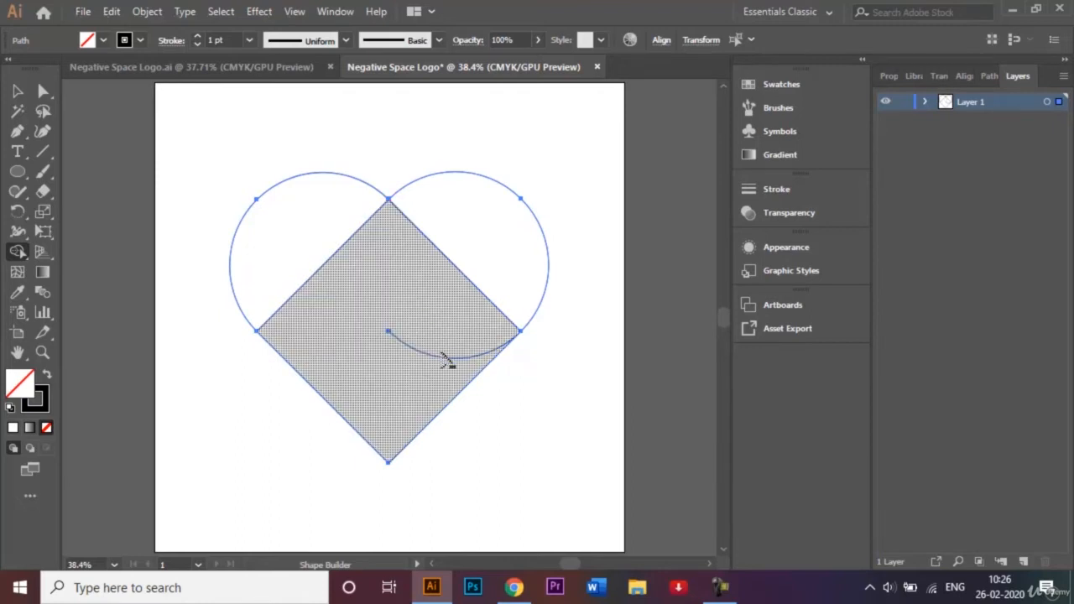
{"action": "left_click", "coordinate": [446, 358], "text": "alt"}
{"action": "left_click", "coordinate": [335, 263], "text": "alt"}
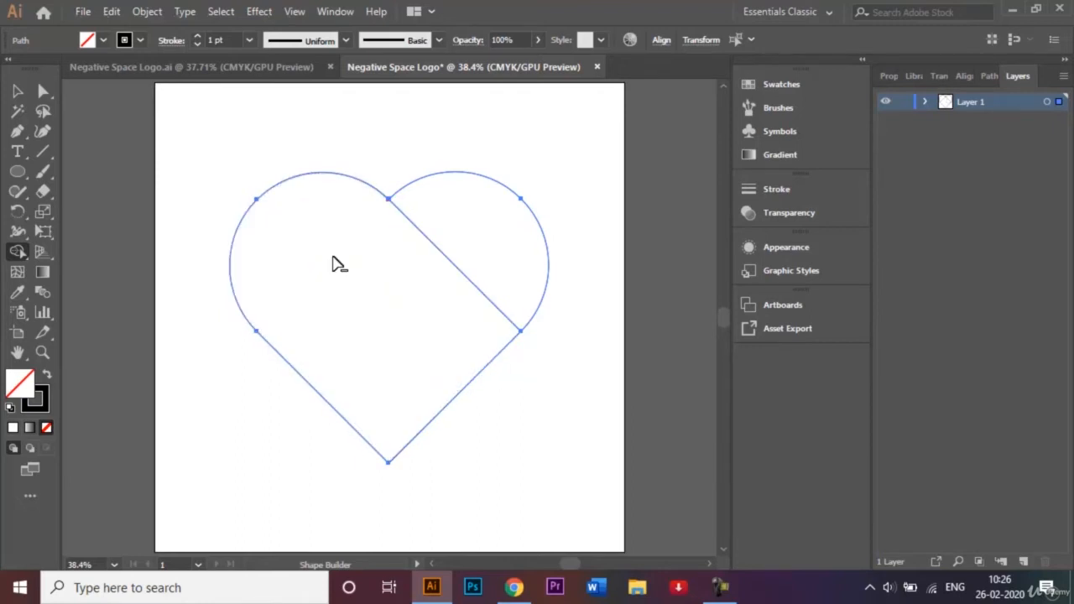
{"action": "left_click", "coordinate": [435, 248], "text": "alt"}
- Select all the heart shapes and combine them with Pathfinder Unite
{"action": "left_click", "coordinate": [20, 94]}
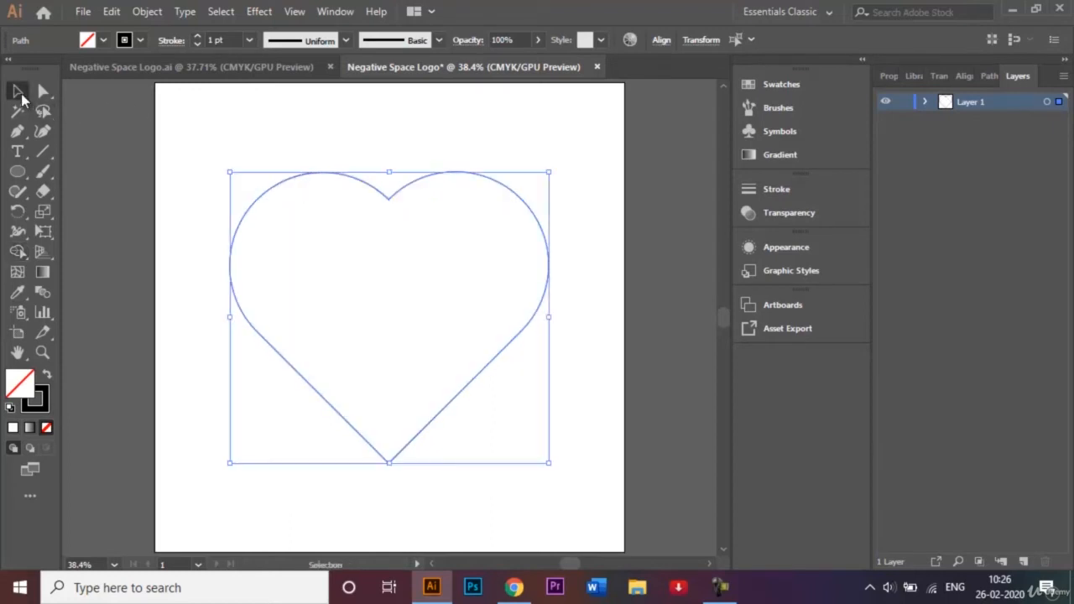
{"action": "left_click", "coordinate": [259, 146]}
{"action": "left_click_drag", "start_coordinate": [212, 144], "coordinate": [582, 467]}
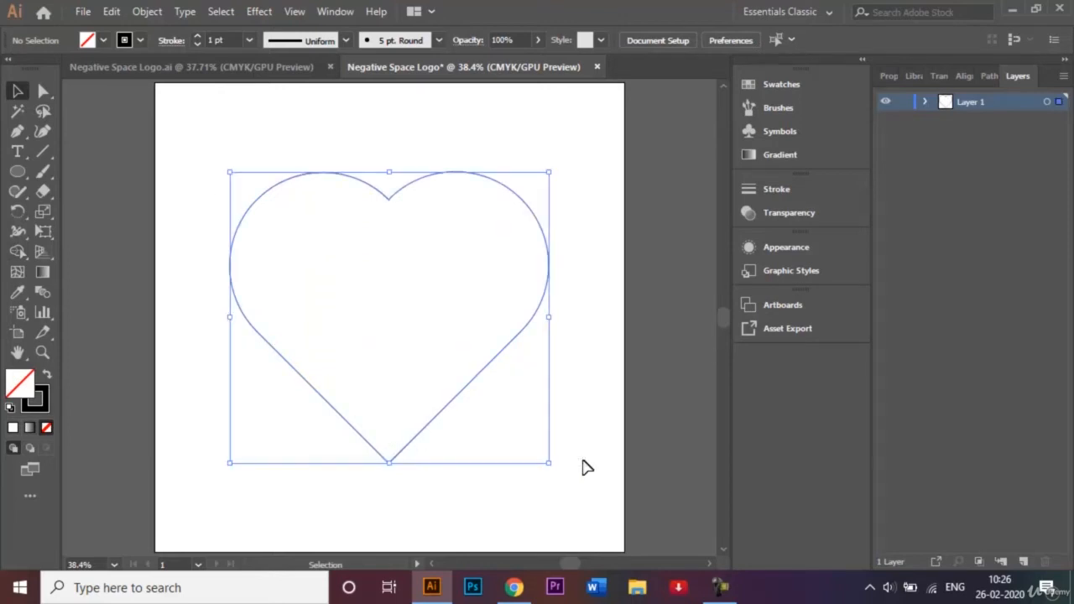
{"action": "left_click", "coordinate": [982, 77]}
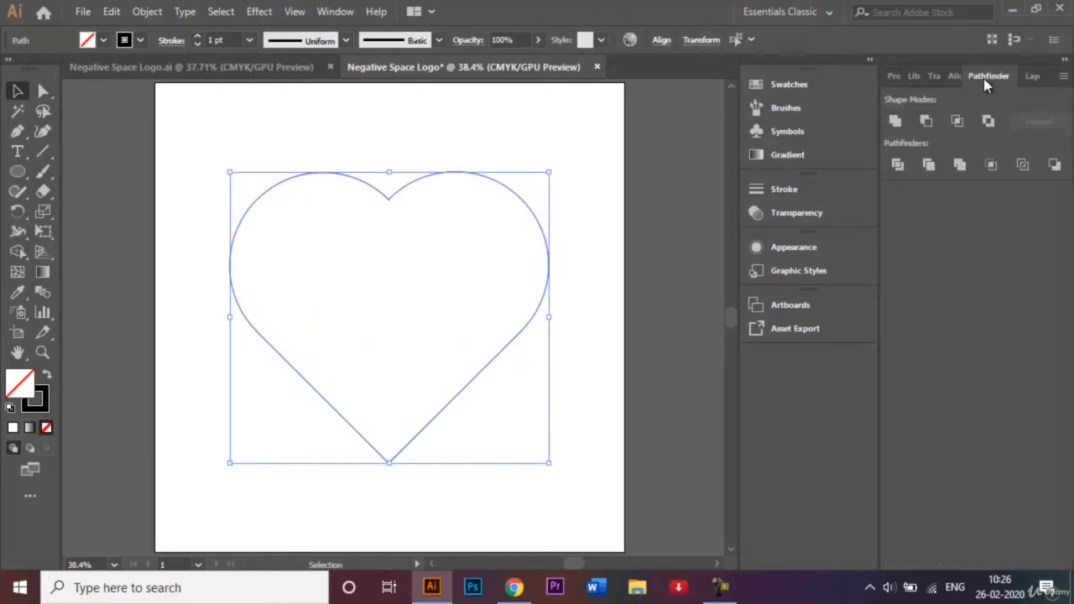
{"action": "left_click", "coordinate": [895, 122]}
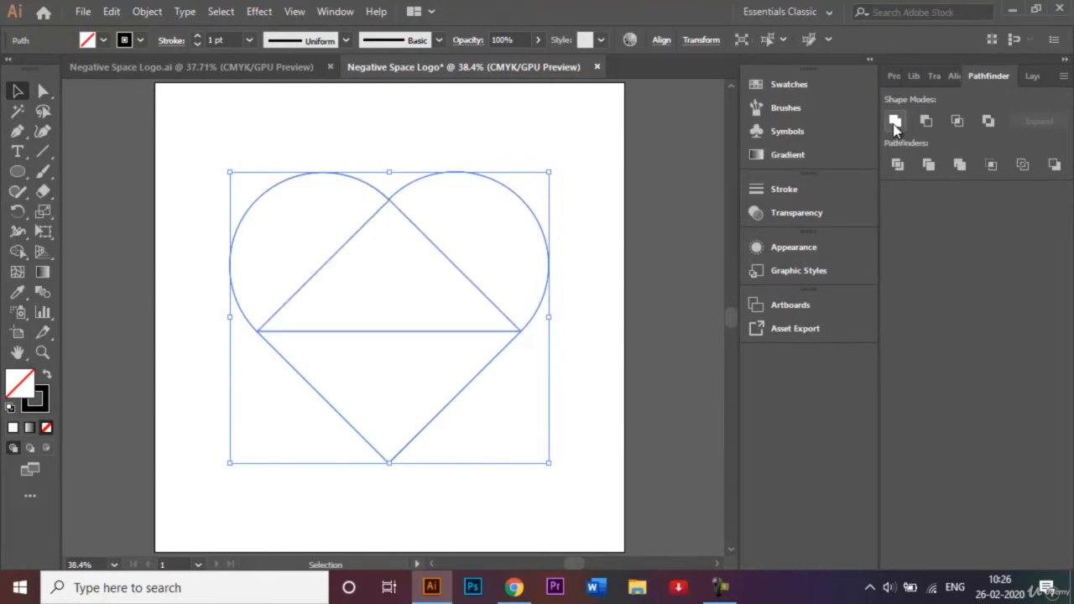
{"action": "left_click", "coordinate": [566, 147]}
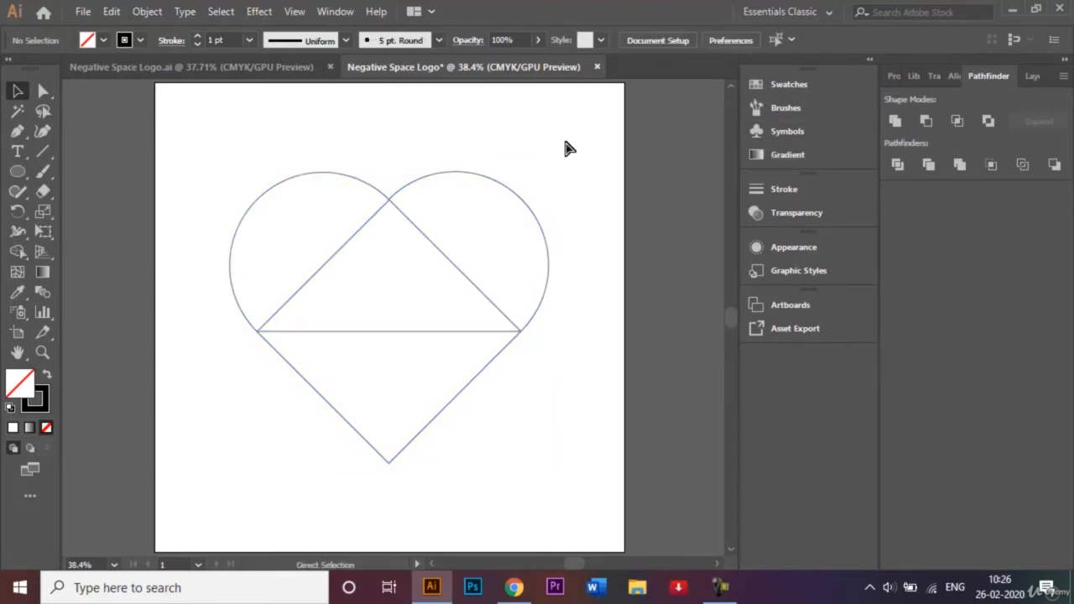
{"action": "key", "text": "ctrl+shift+z"}
{"action": "left_click", "coordinate": [545, 130]}
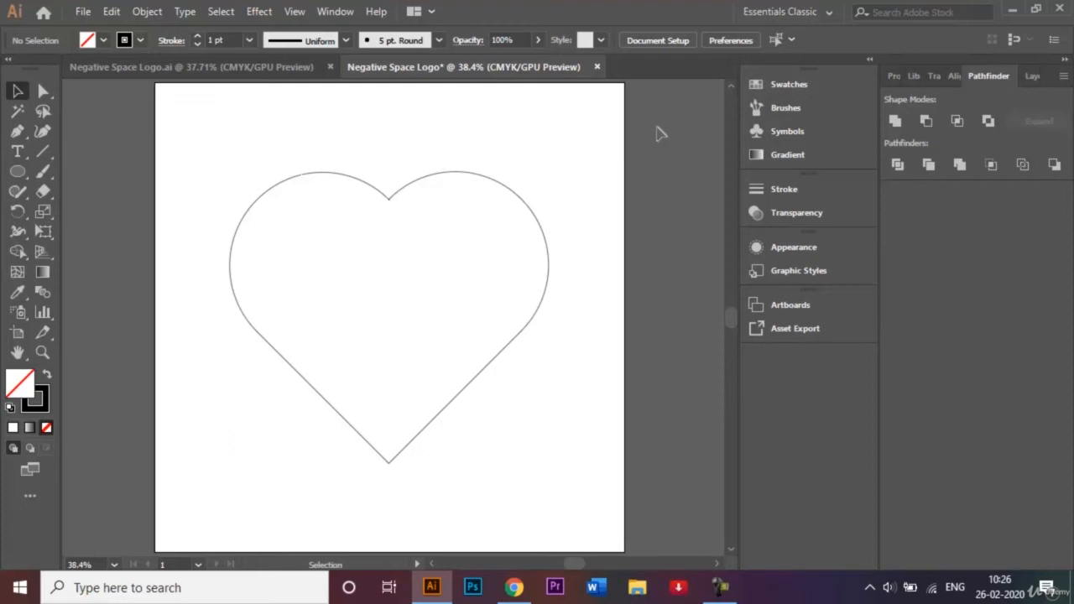
- Reselect the heart's parts, Unite them again, and drag the heart lower and to the right
{"action": "key", "text": "a"}
{"action": "key", "text": "ctrl+a"}
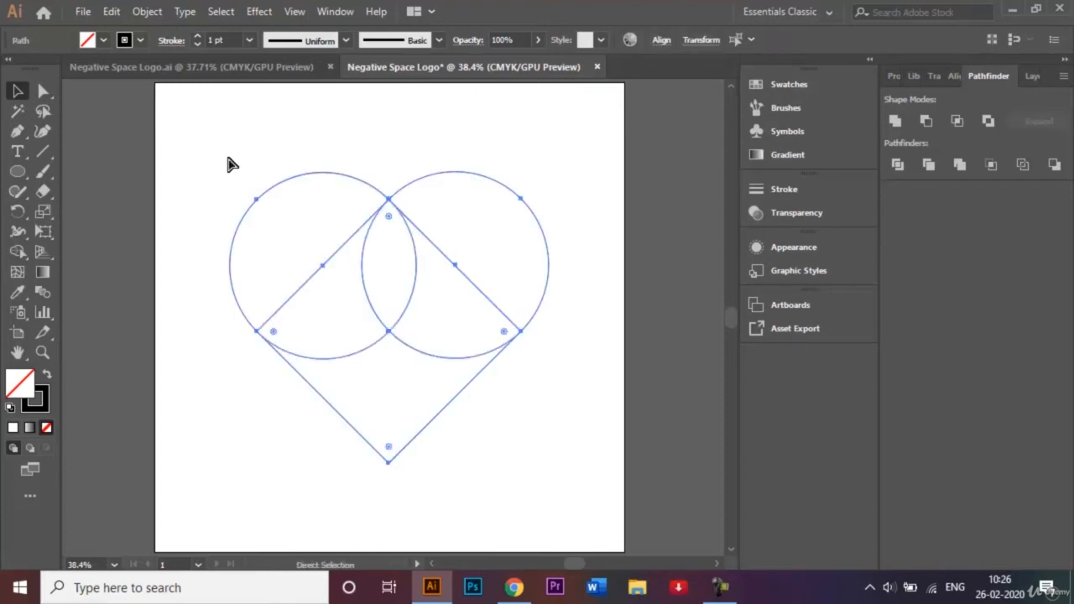
{"action": "key", "text": "v"}
{"action": "left_click", "coordinate": [228, 158]}
{"action": "left_click_drag", "start_coordinate": [209, 154], "coordinate": [554, 456]}
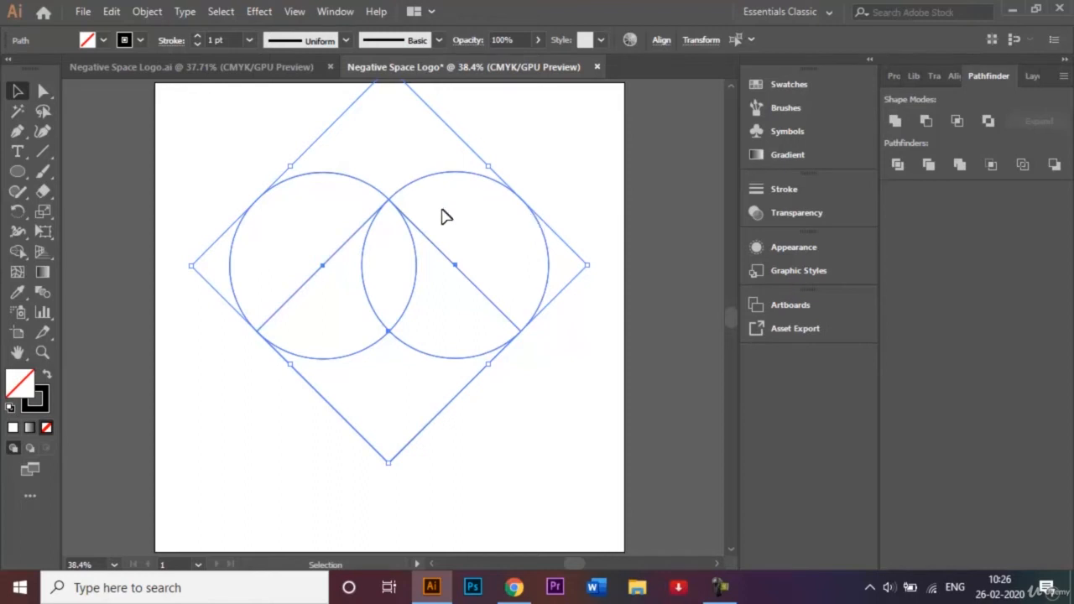
{"action": "left_click", "coordinate": [895, 122]}
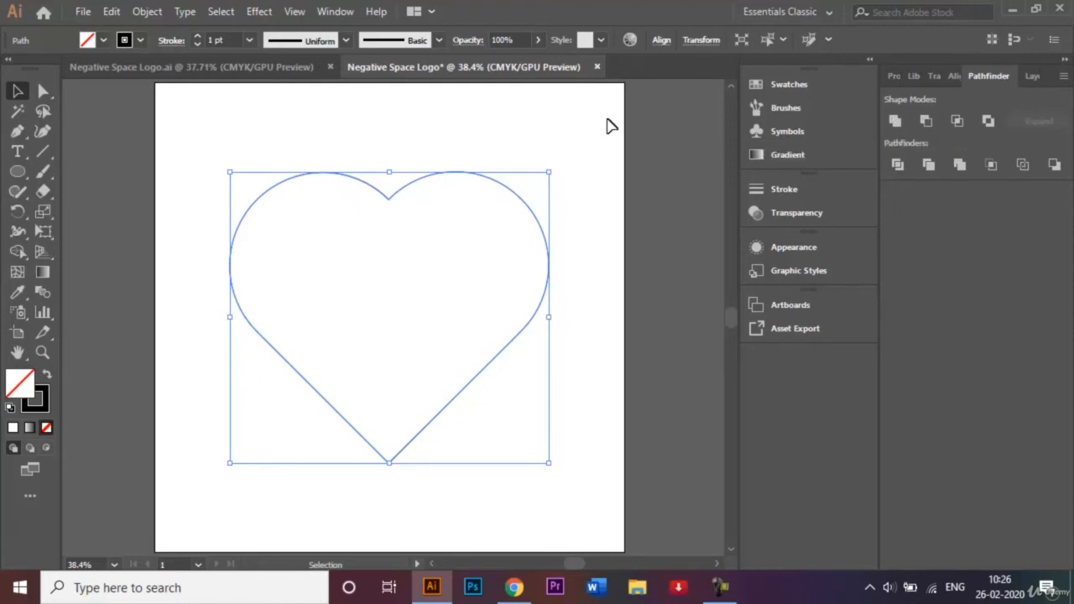
{"action": "left_click", "coordinate": [495, 157]}
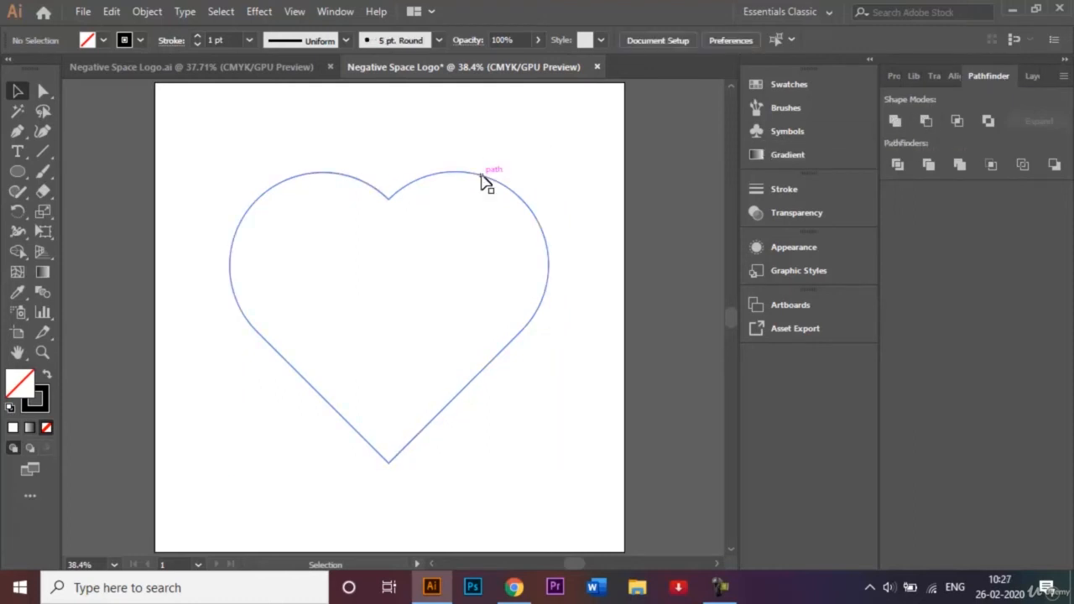
{"action": "left_click_drag", "start_coordinate": [482, 181], "coordinate": [532, 240]}
{"action": "left_click", "coordinate": [473, 184]}
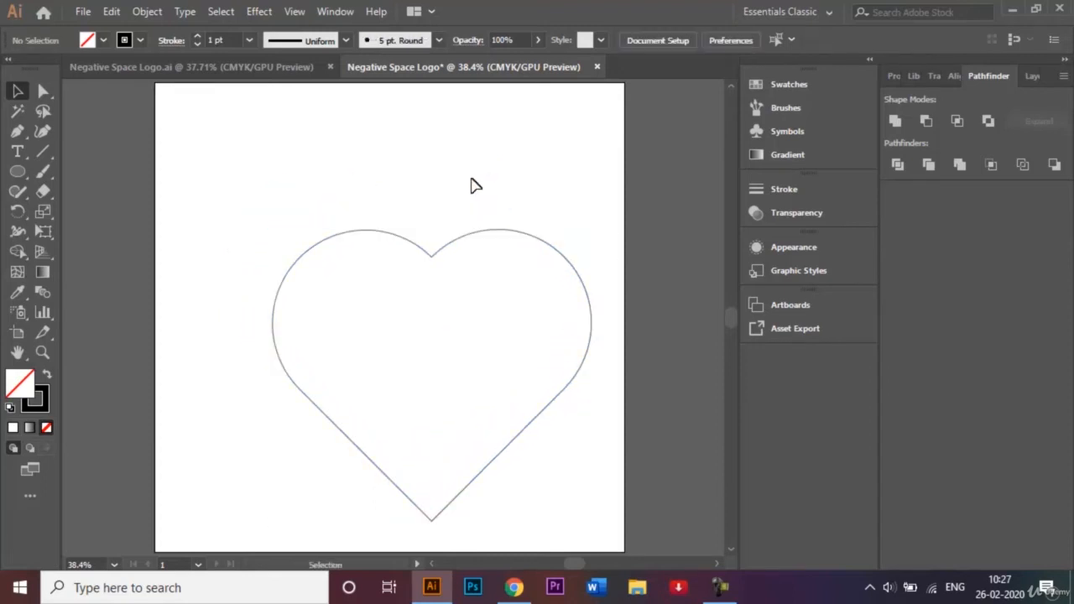
{"action": "left_click", "coordinate": [252, 73]}
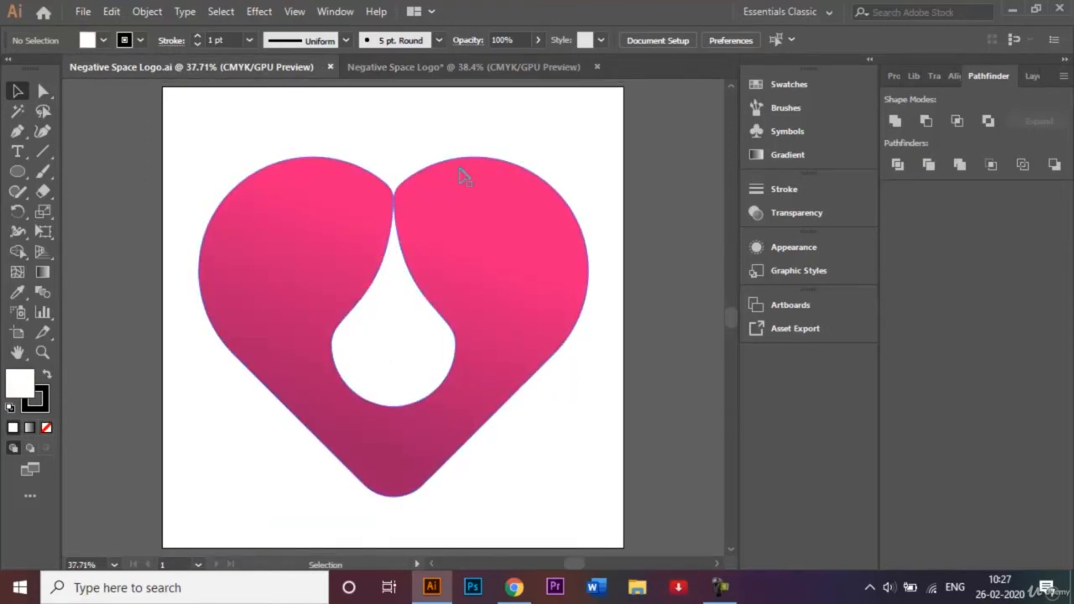
{"action": "left_click", "coordinate": [447, 69]}
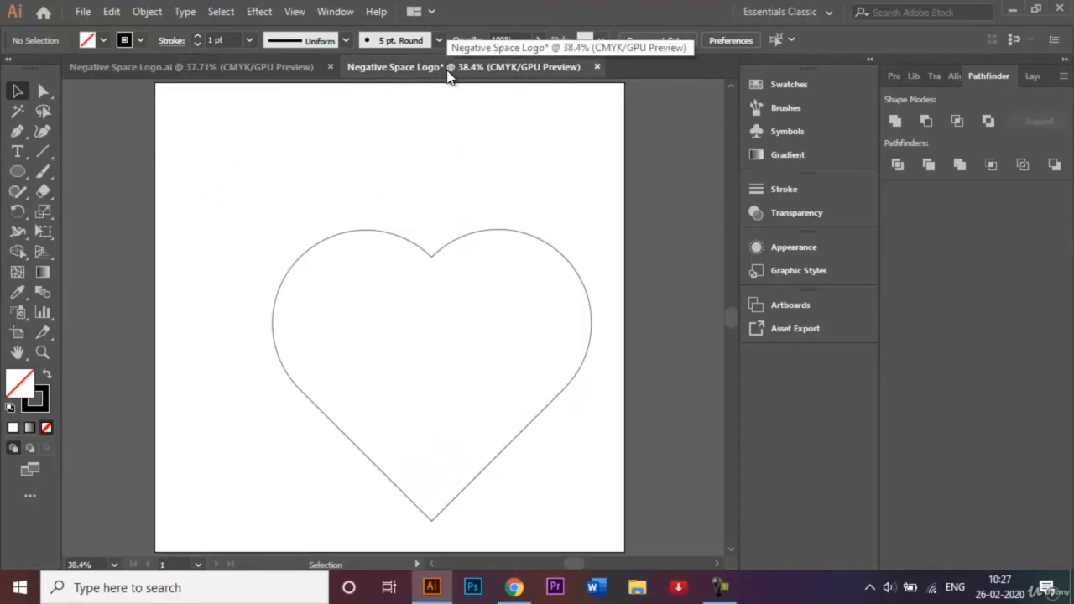
- Draw a small circle at the artboard's top left and raise its top anchor into an egg
{"action": "left_click", "coordinate": [17, 172]}
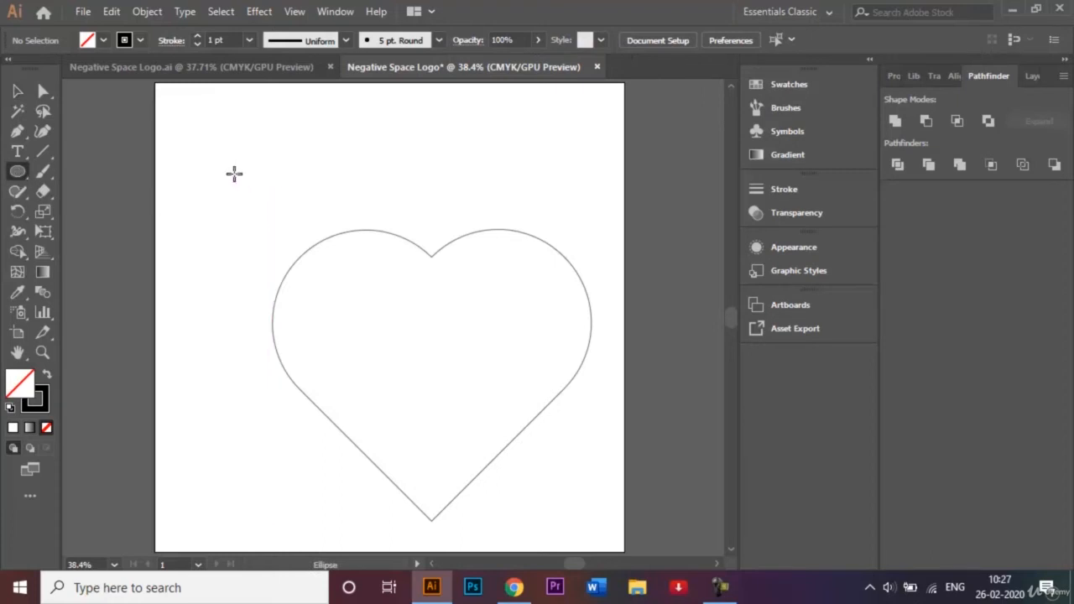
{"action": "left_click_drag", "start_coordinate": [234, 173], "coordinate": [284, 218]}
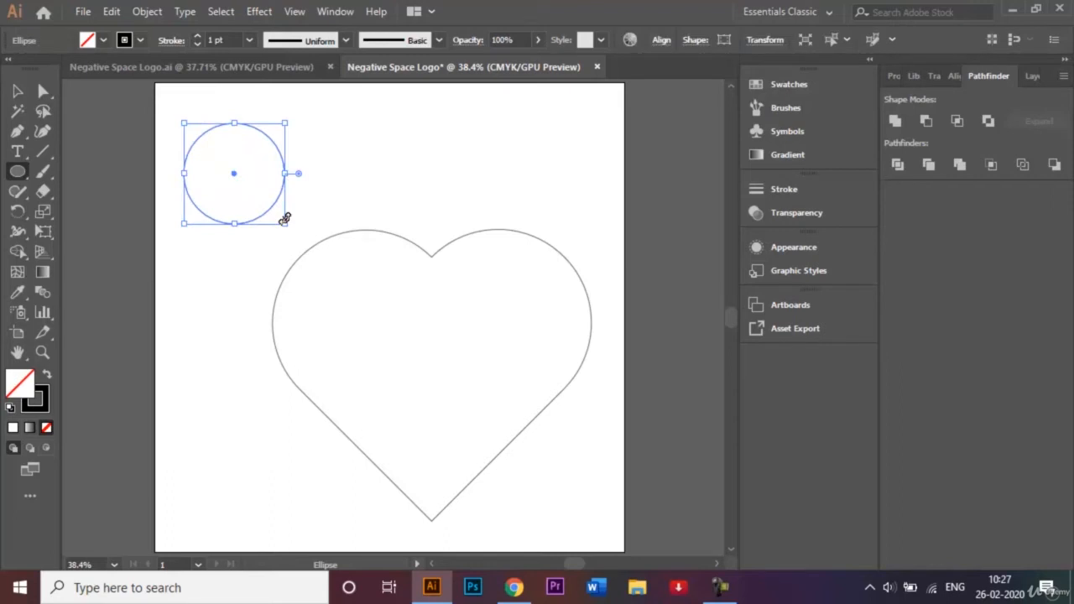
{"action": "left_click", "coordinate": [15, 134]}
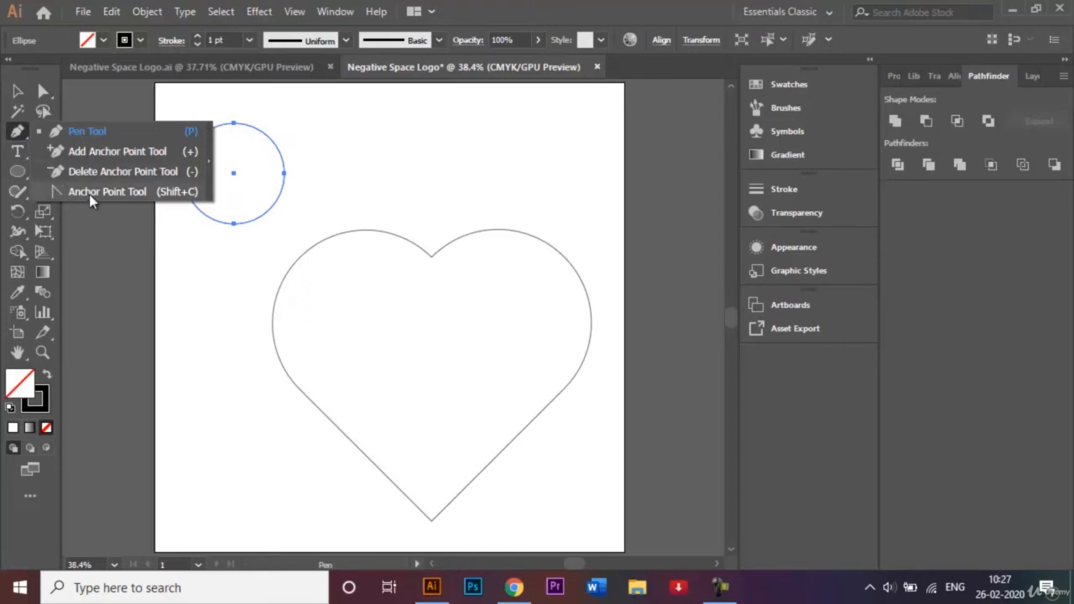
{"action": "left_click", "coordinate": [18, 91]}
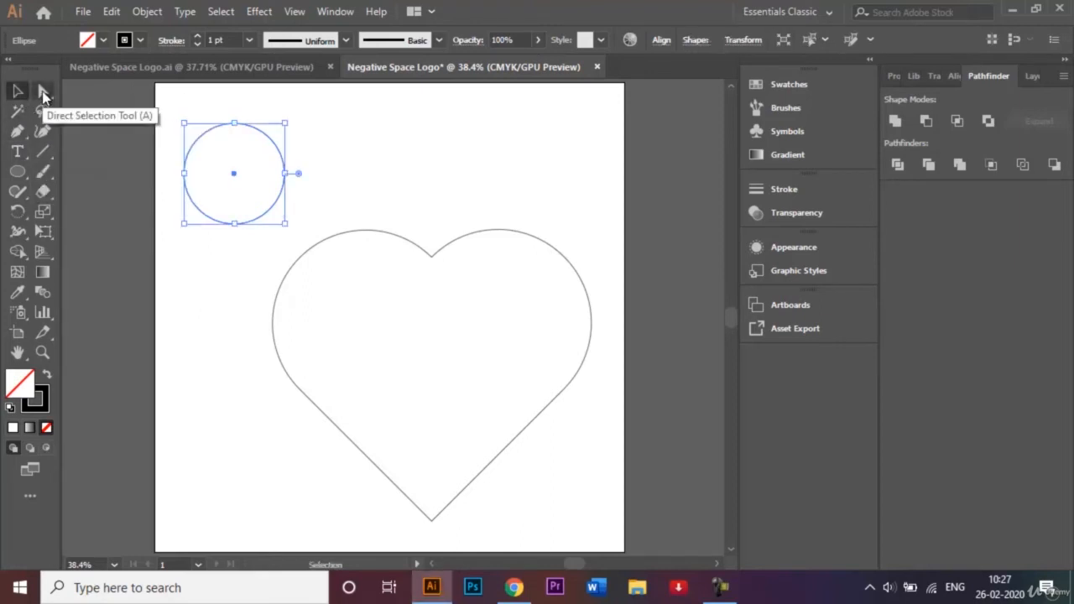
{"action": "left_click", "coordinate": [44, 91]}
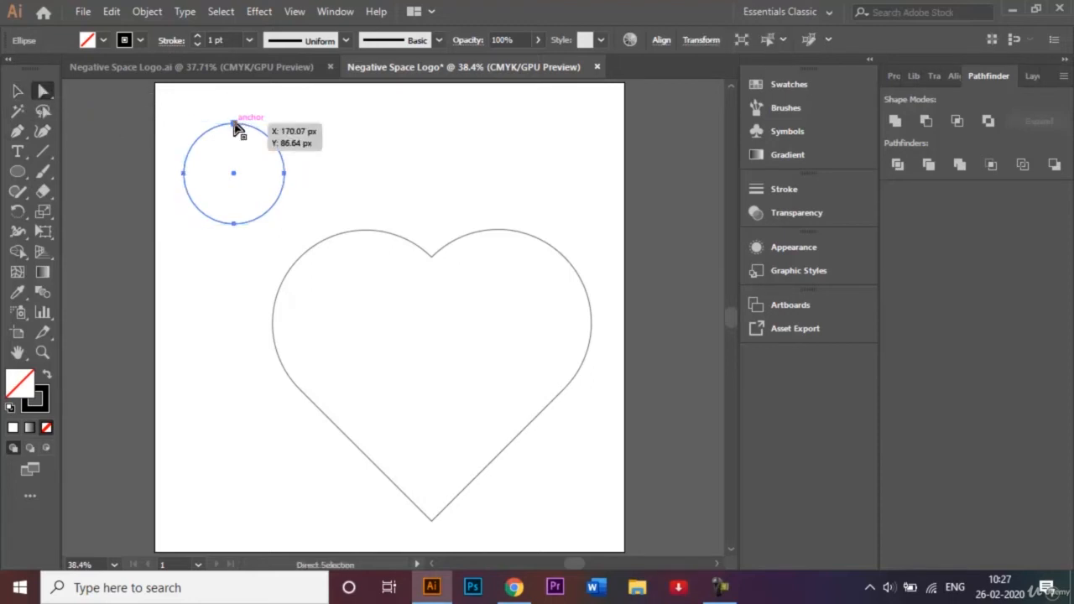
{"action": "left_click", "coordinate": [234, 125]}
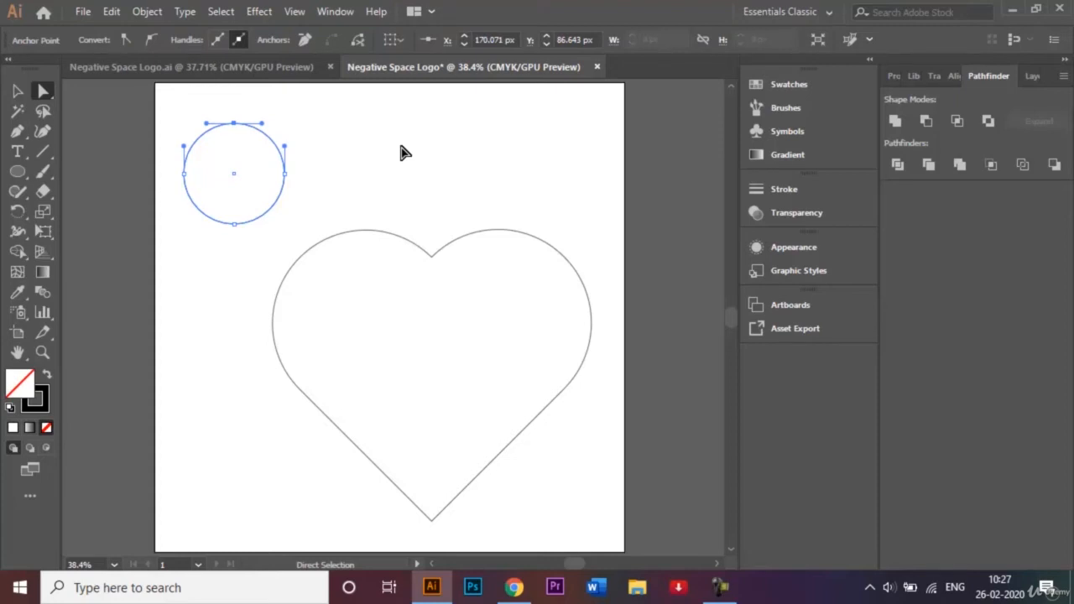
{"action": "key", "text": "Up"}
{"action": "key", "text": "Up"}
{"action": "key", "text": "Up"}
{"action": "key", "text": "Up"}
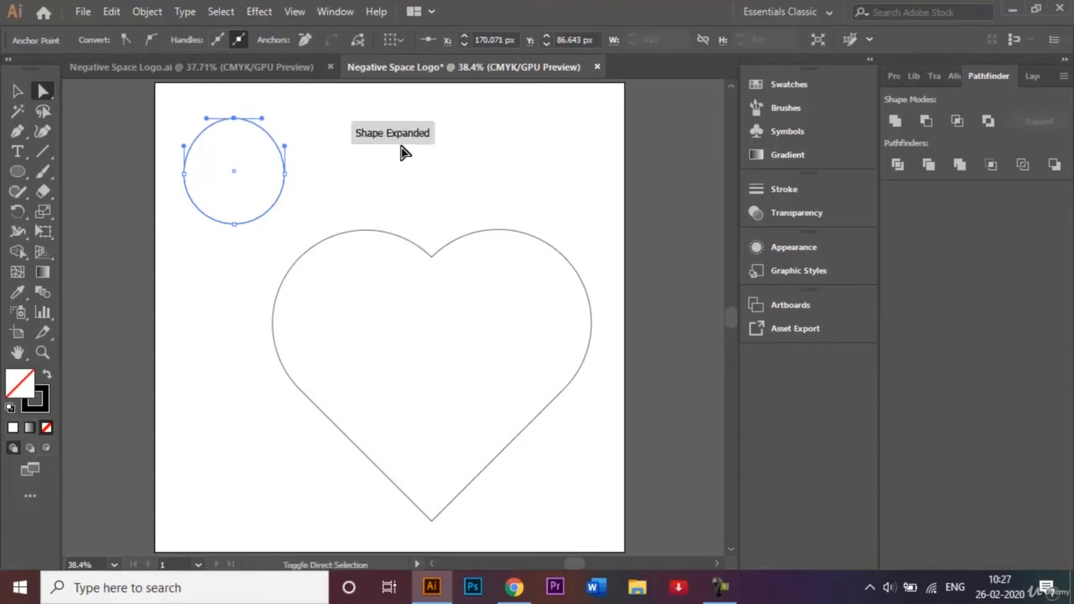
{"action": "key", "text": "shift+Up"}
{"action": "key", "text": "shift+Up"}
{"action": "key", "text": "shift+Up"}
{"action": "key", "text": "shift+Up"}
{"action": "key", "text": "shift+Up"}
{"action": "key", "text": "shift+Up"}
{"action": "key", "text": "shift+Up"}
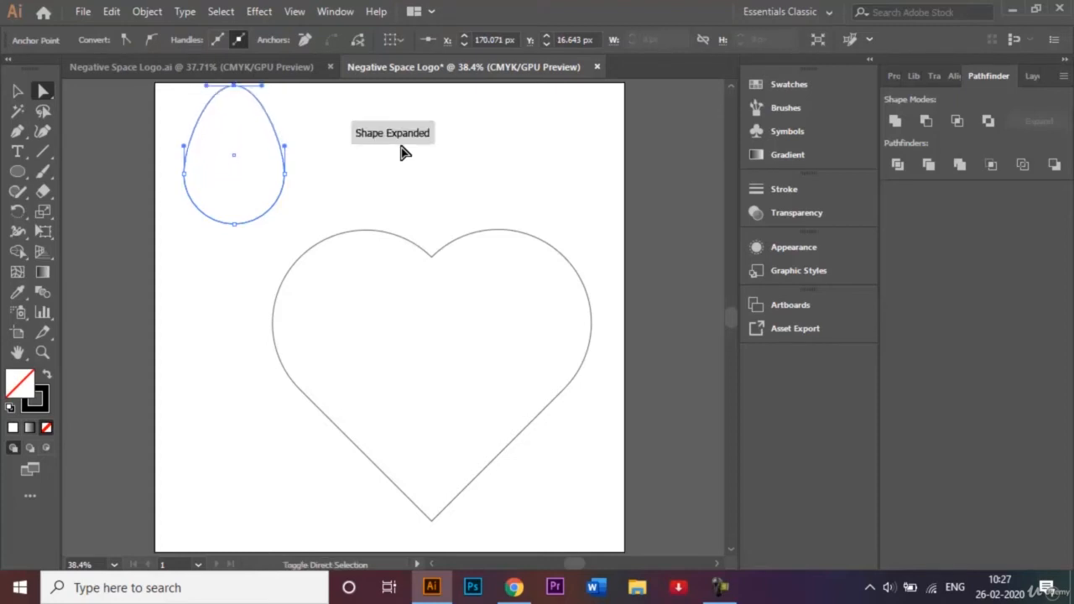
- Move the egg down beside the heart and raise its top anchor further to stretch it taller
{"action": "left_click", "coordinate": [17, 90]}
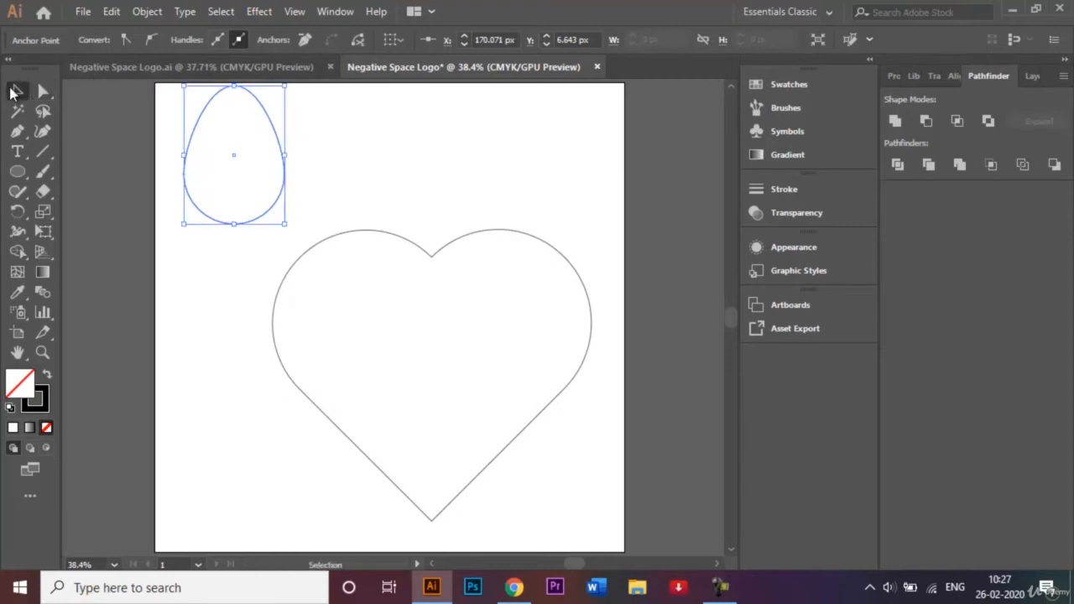
{"action": "left_click_drag", "start_coordinate": [218, 225], "coordinate": [219, 269]}
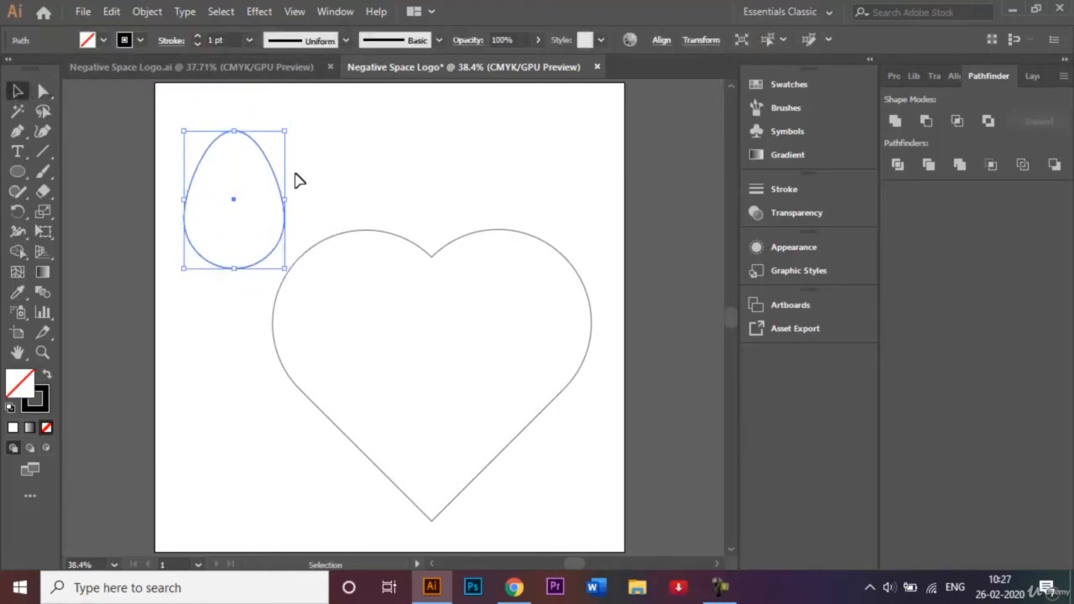
{"action": "left_click", "coordinate": [44, 94]}
{"action": "left_click", "coordinate": [234, 132]}
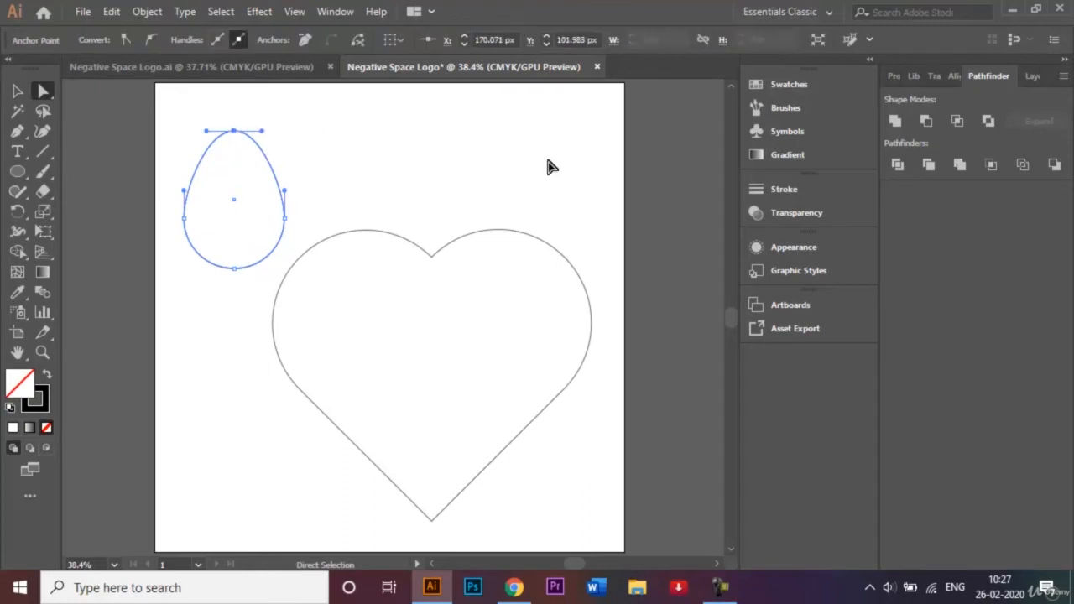
{"action": "key", "text": "shift+Up"}
{"action": "key", "text": "shift+Up"}
{"action": "key", "text": "shift+Up"}
{"action": "key", "text": "shift+Up"}
{"action": "key", "text": "shift+Up"}
{"action": "key", "text": "shift+Up"}
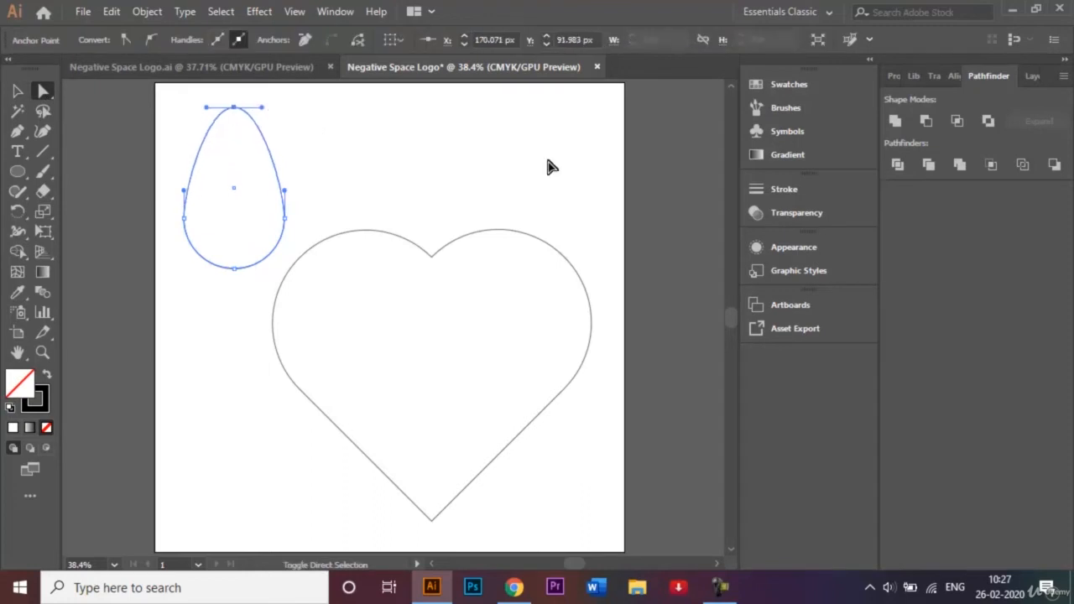
{"action": "key", "text": "shift+Up"}
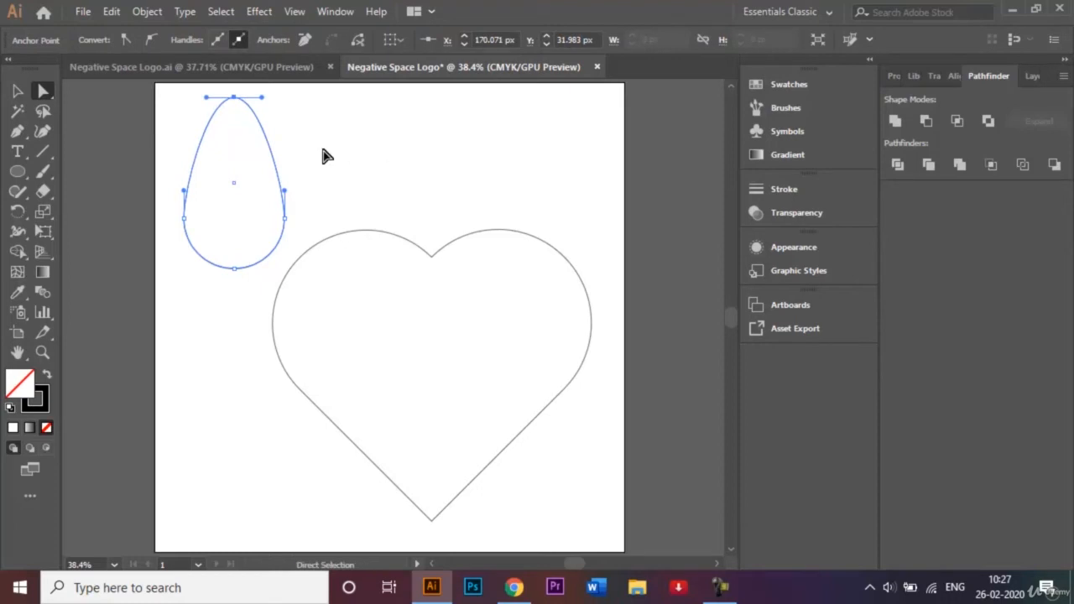
{"action": "left_click", "coordinate": [17, 91]}
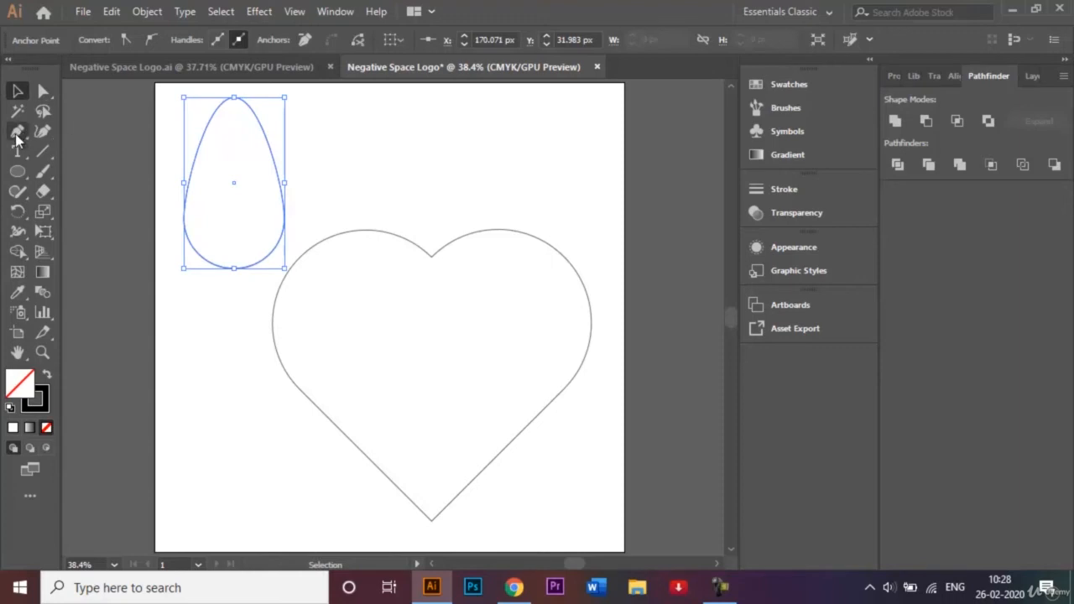
- Drag the egg's top handle into its anchor with the Anchor Point Tool, making a sharp teardrop tip
{"action": "left_click", "coordinate": [17, 133]}
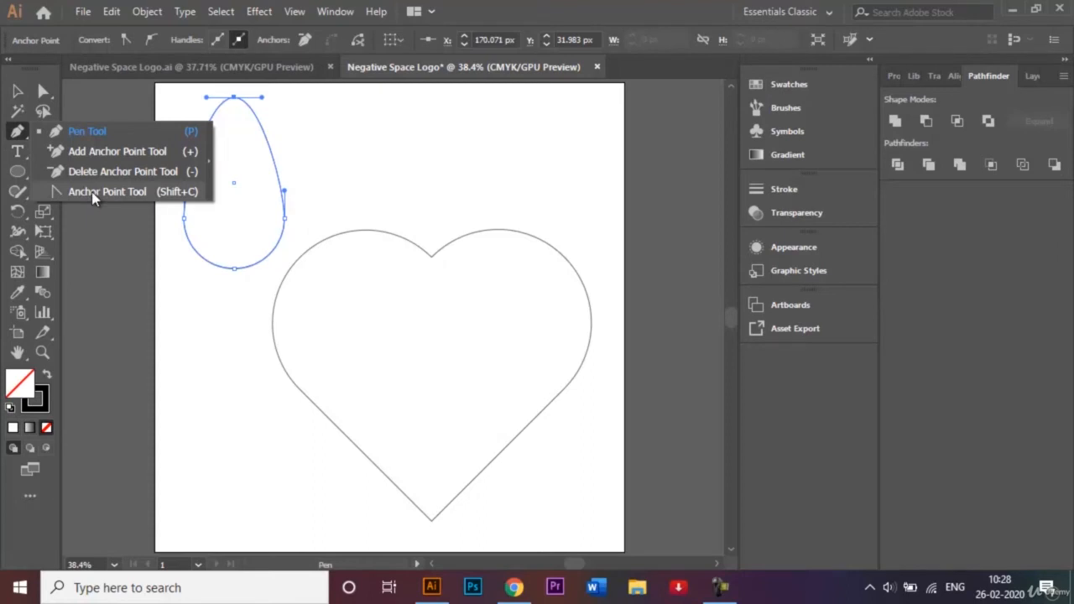
{"action": "left_click", "coordinate": [91, 191]}
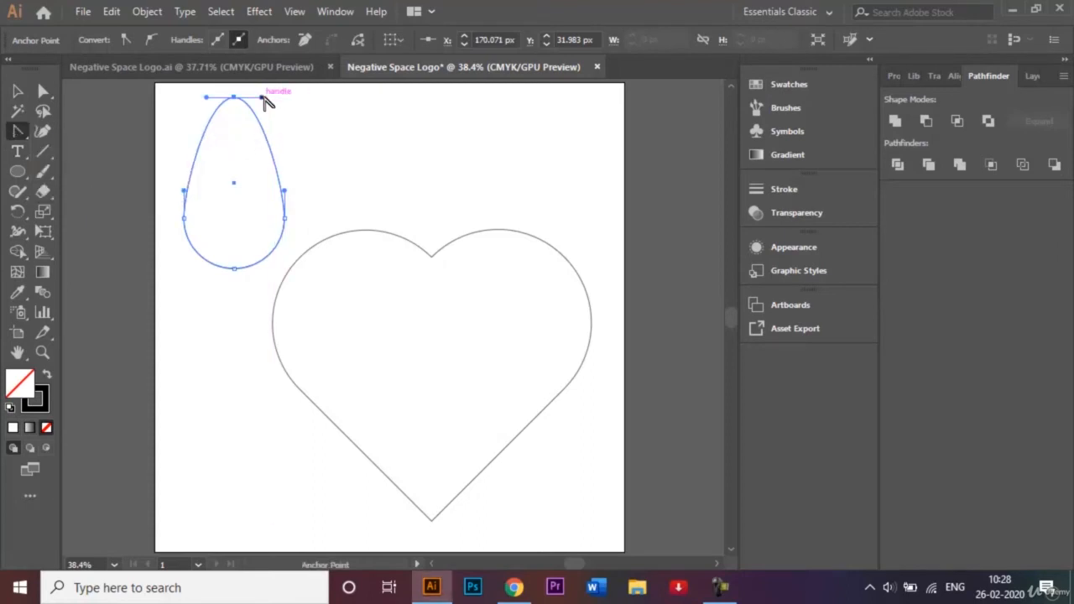
{"action": "left_click_drag", "start_coordinate": [263, 99], "coordinate": [235, 190]}
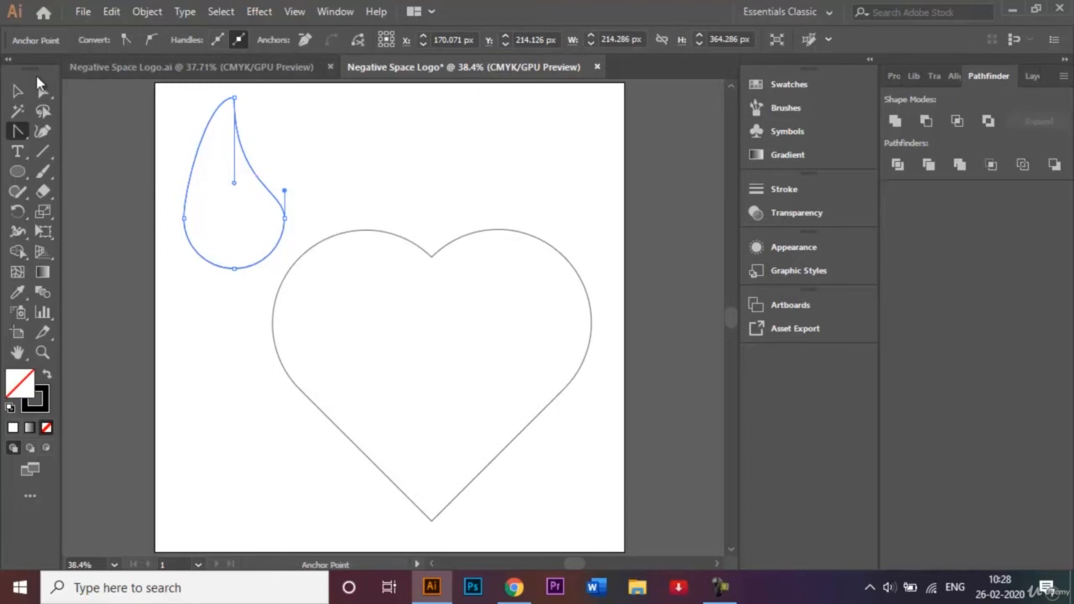
{"action": "left_click", "coordinate": [46, 193]}
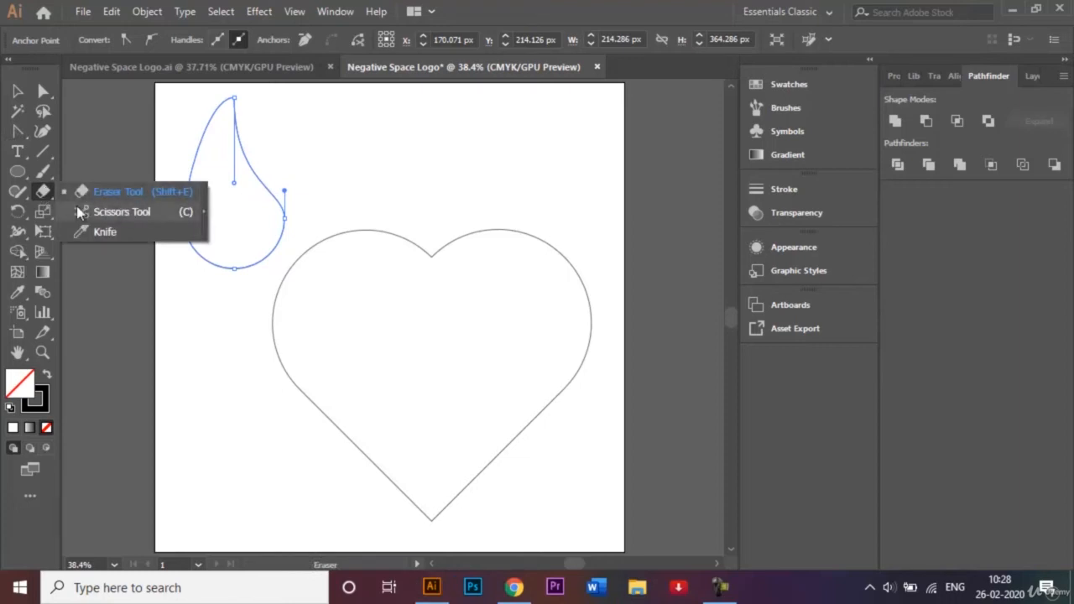
- Cut the teardrop with the Scissors tool at its top and bottom anchor points
{"action": "left_click", "coordinate": [121, 211]}
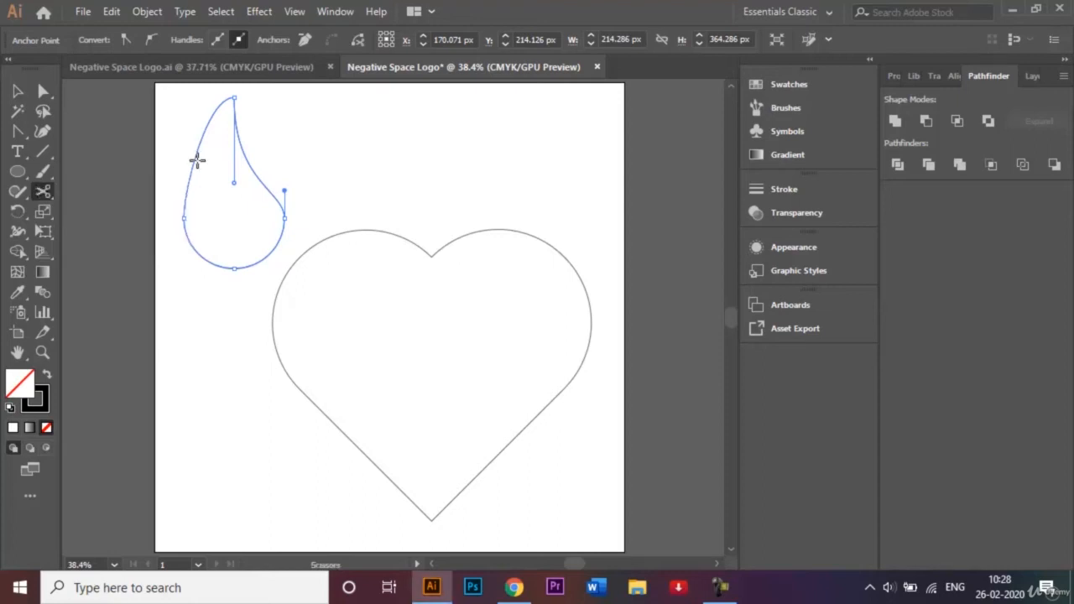
{"action": "left_click", "coordinate": [234, 95]}
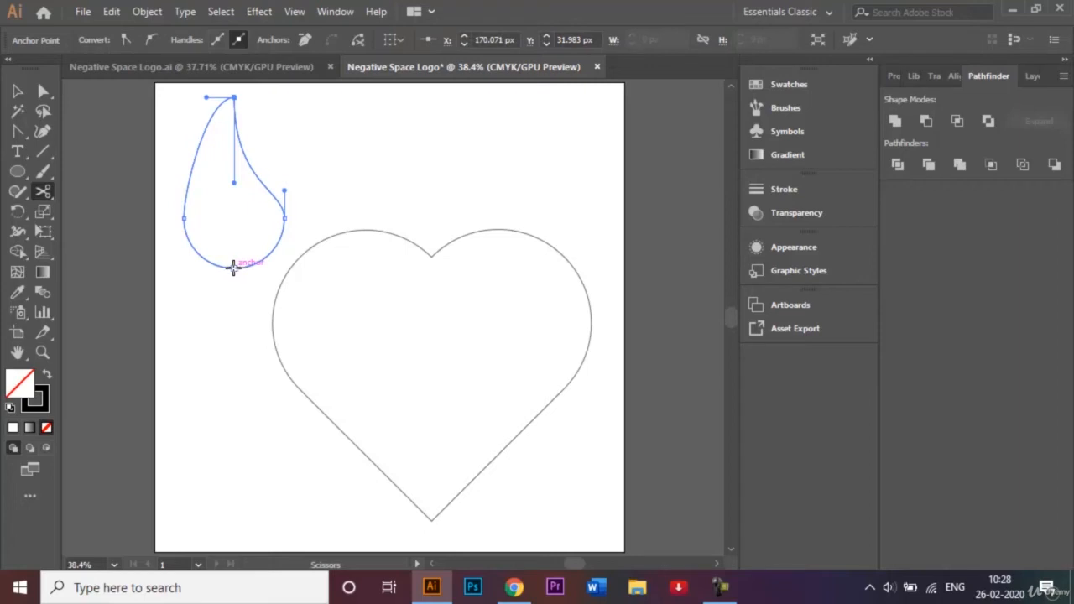
{"action": "left_click", "coordinate": [234, 266]}
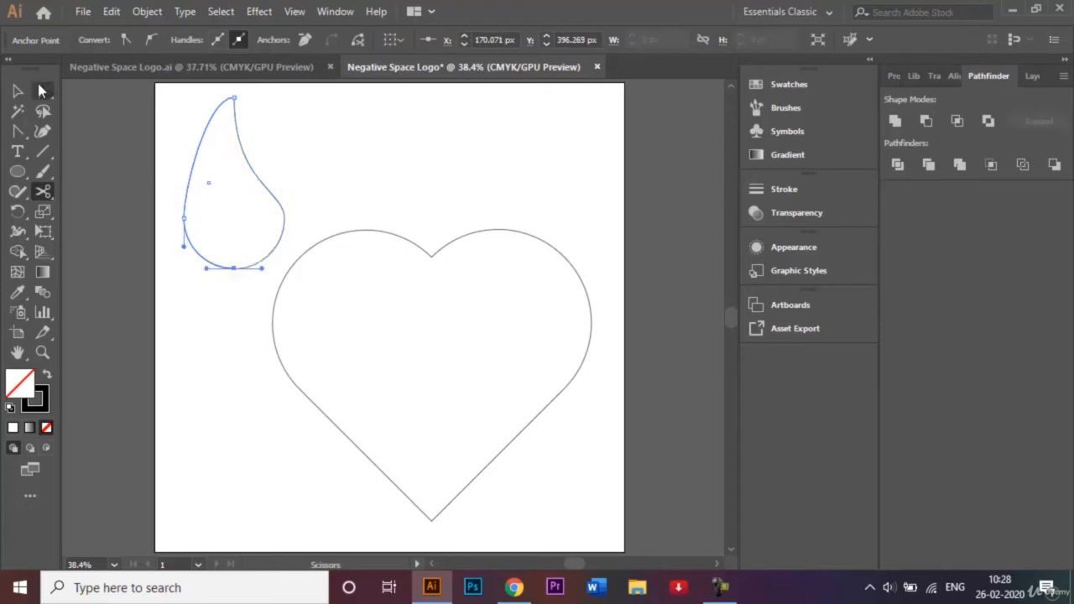
- Select the teardrop's left half and delete it, keeping the right curve
{"action": "left_click", "coordinate": [19, 92]}
{"action": "left_click", "coordinate": [329, 118]}
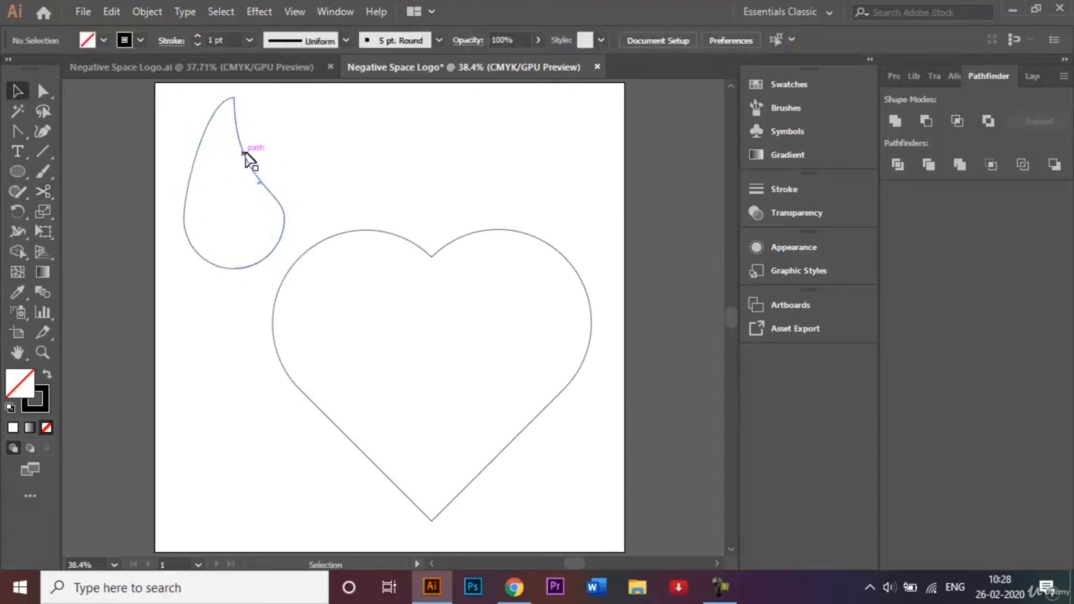
{"action": "left_click", "coordinate": [198, 163]}
{"action": "key", "text": "Delete"}
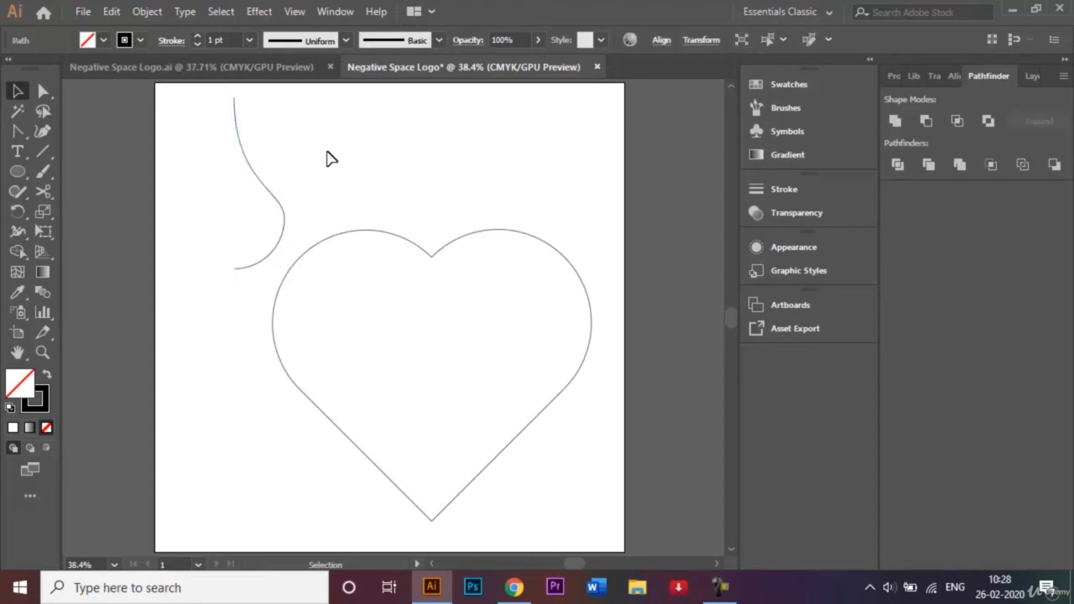
{"action": "left_click", "coordinate": [256, 176]}
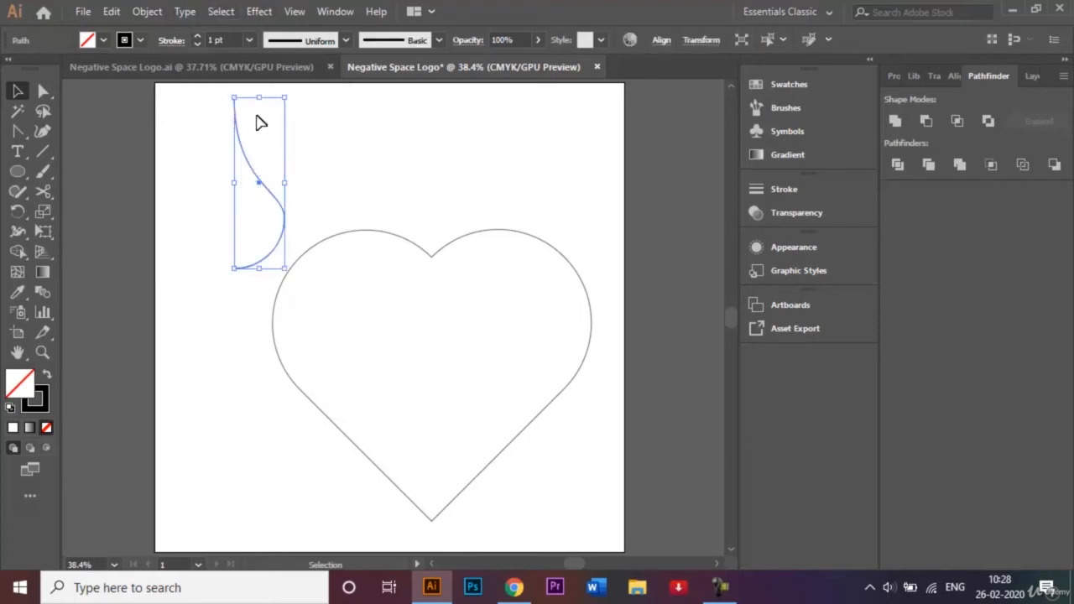
- Make a vertically reflected copy of the curve with Transform > Reflect
{"action": "right_click", "coordinate": [241, 146]}
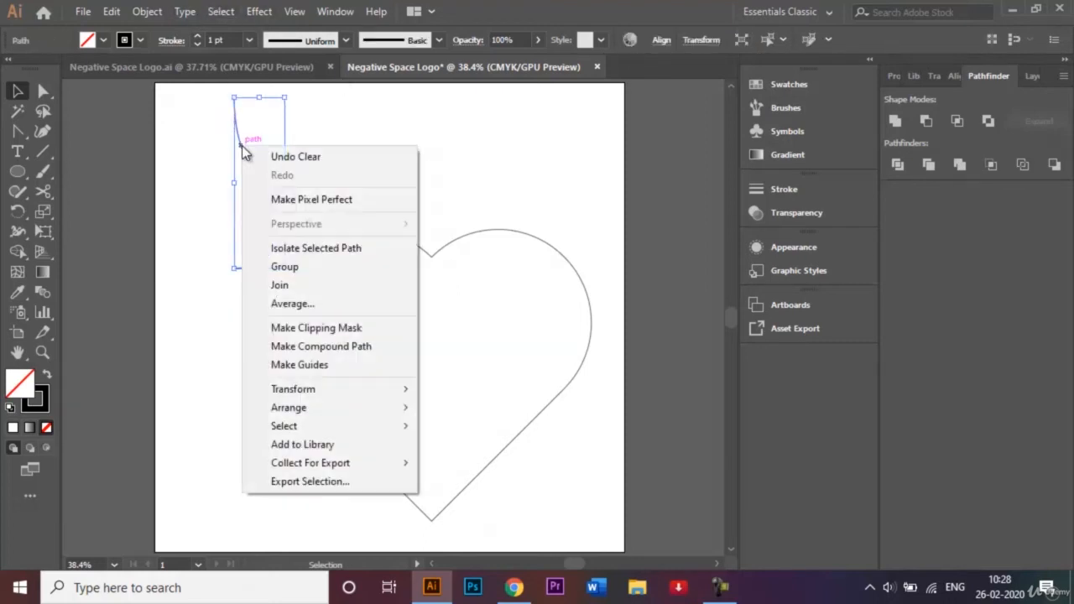
{"action": "mouse_move", "coordinate": [351, 394]}
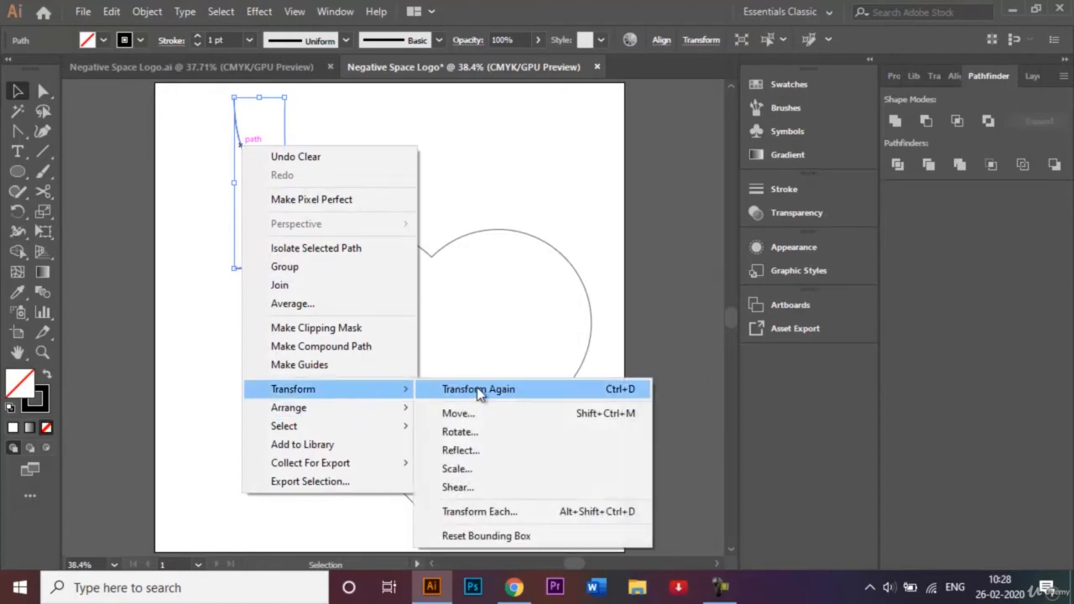
{"action": "left_click", "coordinate": [486, 451]}
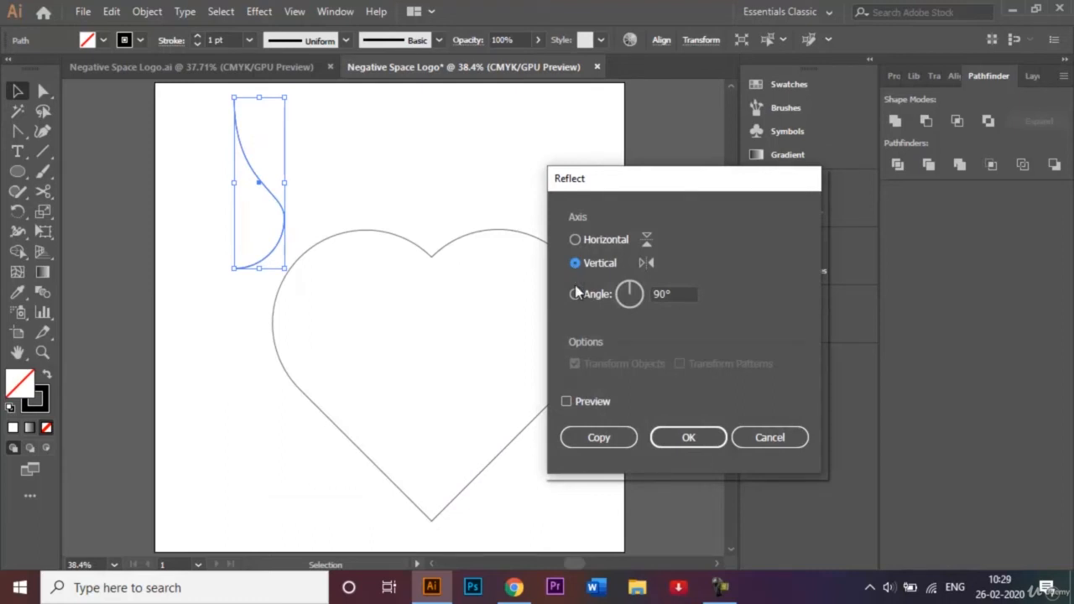
{"action": "left_click", "coordinate": [599, 438]}
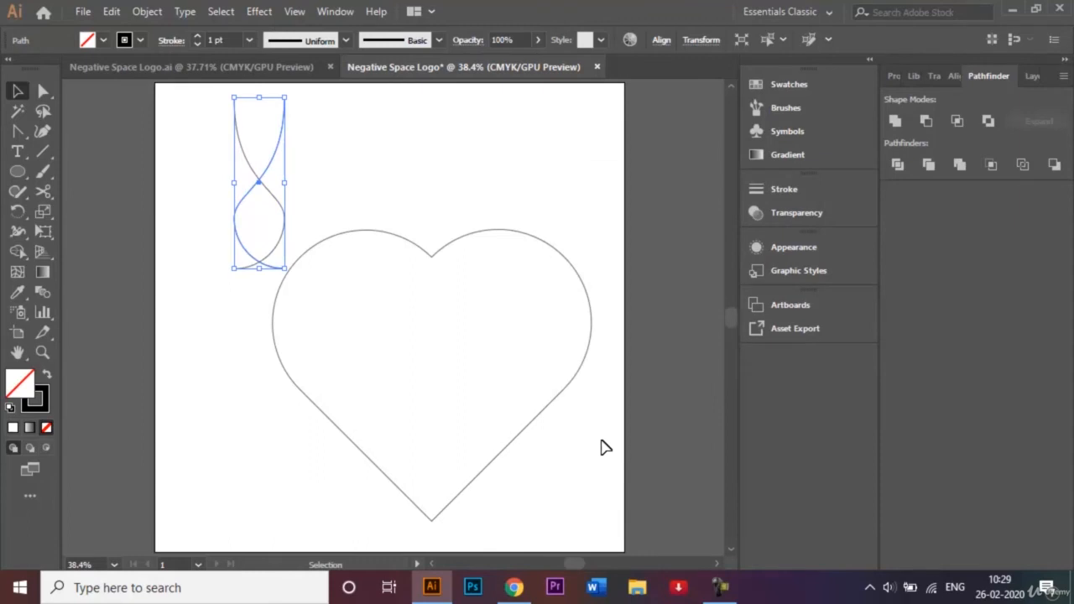
- Nudge the mirrored copy with the arrow keys until it meets the original curve
{"action": "key", "text": "Left"}
{"action": "key", "text": "Left"}
{"action": "key", "text": "Left"}
{"action": "key", "text": "Left"}
{"action": "key", "text": "Left"}
{"action": "key", "text": "Left"}
{"action": "key", "text": "Left"}
{"action": "key", "text": "Left"}
{"action": "key", "text": "Left"}
{"action": "key", "text": "Left"}
{"action": "key", "text": "Left"}
{"action": "key", "text": "Left"}
{"action": "key", "text": "Left"}
{"action": "key", "text": "Left"}
{"action": "key", "text": "Left"}
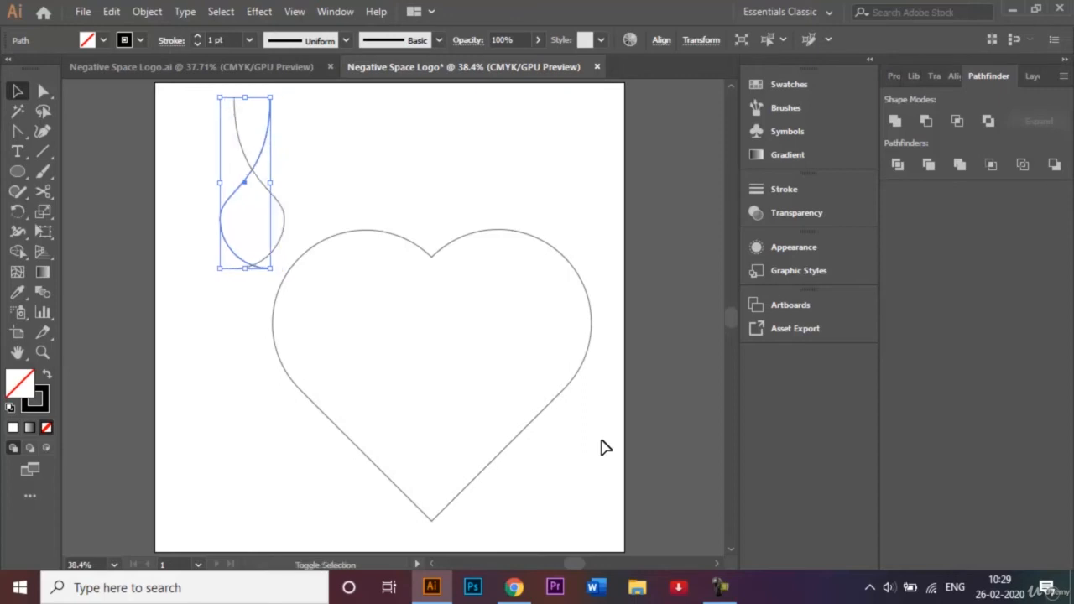
{"action": "key", "text": "Left"}
{"action": "key", "text": "Left"}
{"action": "key", "text": "Left"}
{"action": "key", "text": "Left"}
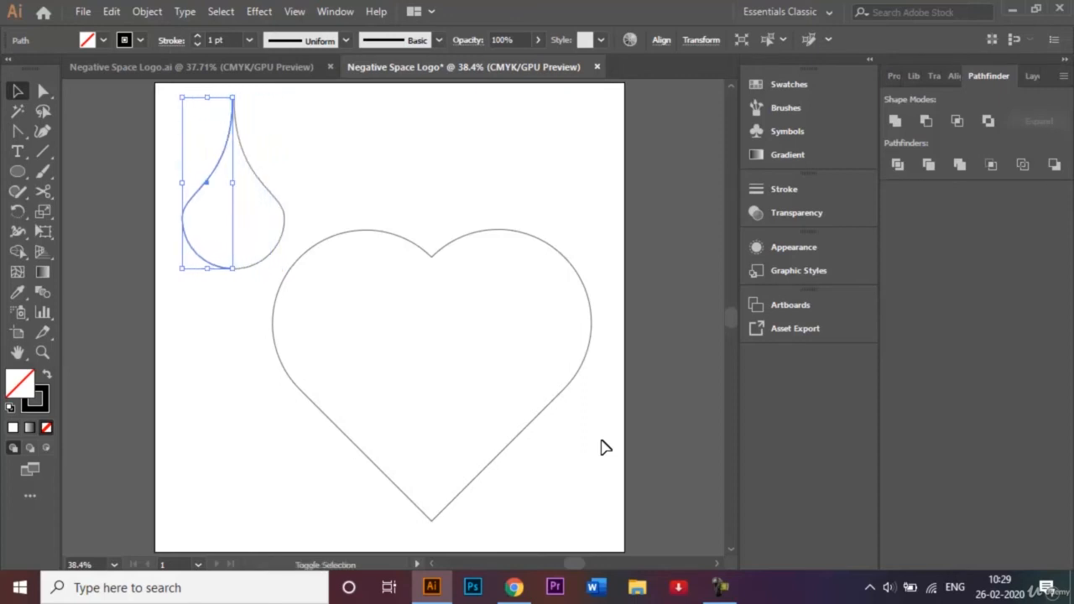
{"action": "key", "text": "Right"}
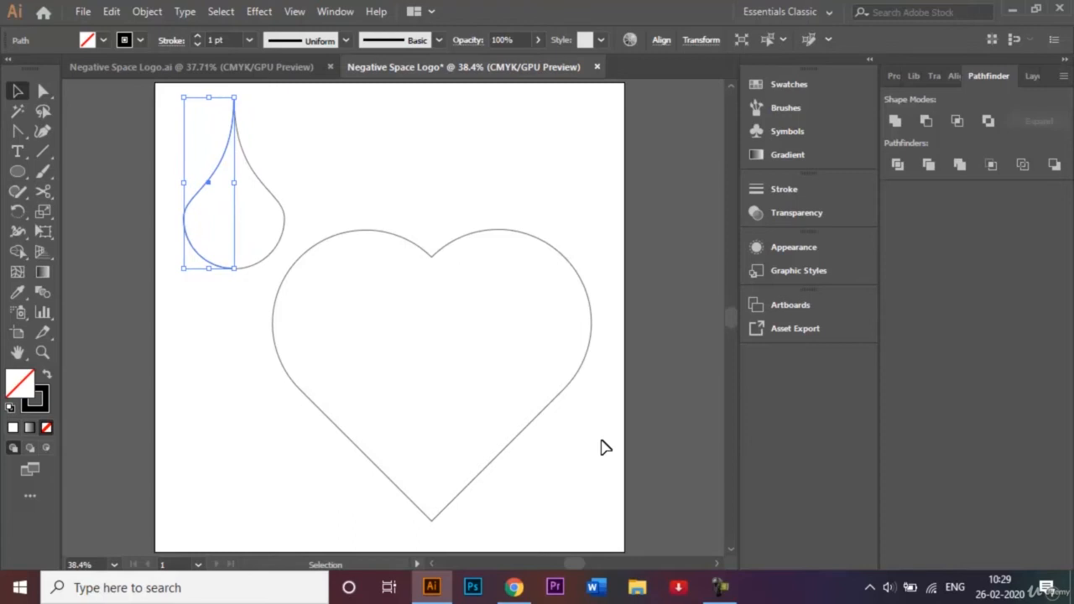
{"action": "left_click", "coordinate": [423, 188]}
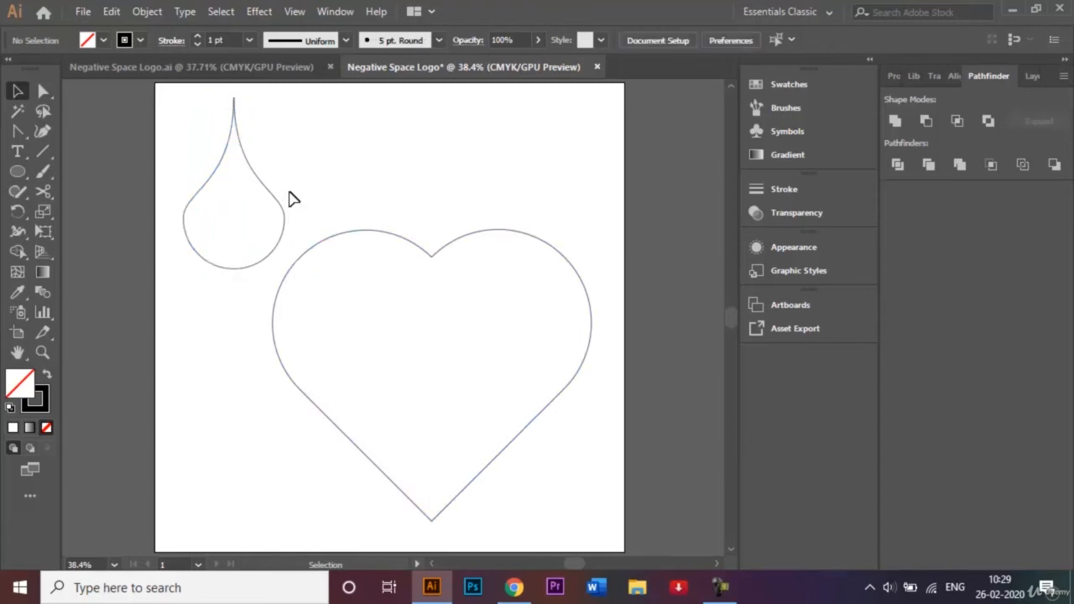
- Unite the two teardrop halves with Pathfinder, then undo the merge
{"action": "left_click_drag", "start_coordinate": [294, 162], "coordinate": [195, 186]}
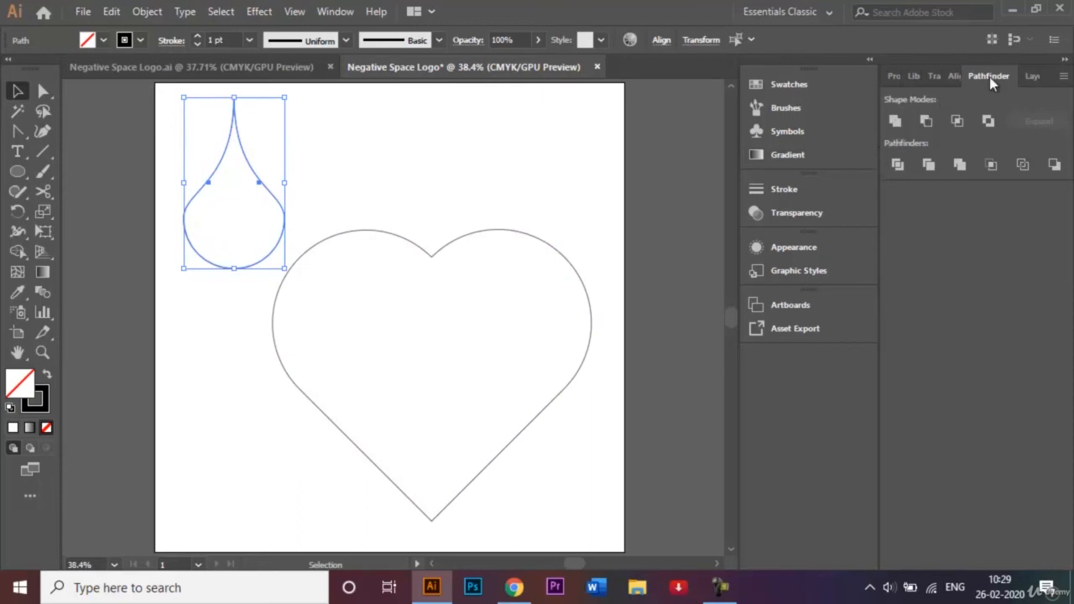
{"action": "left_click", "coordinate": [893, 125]}
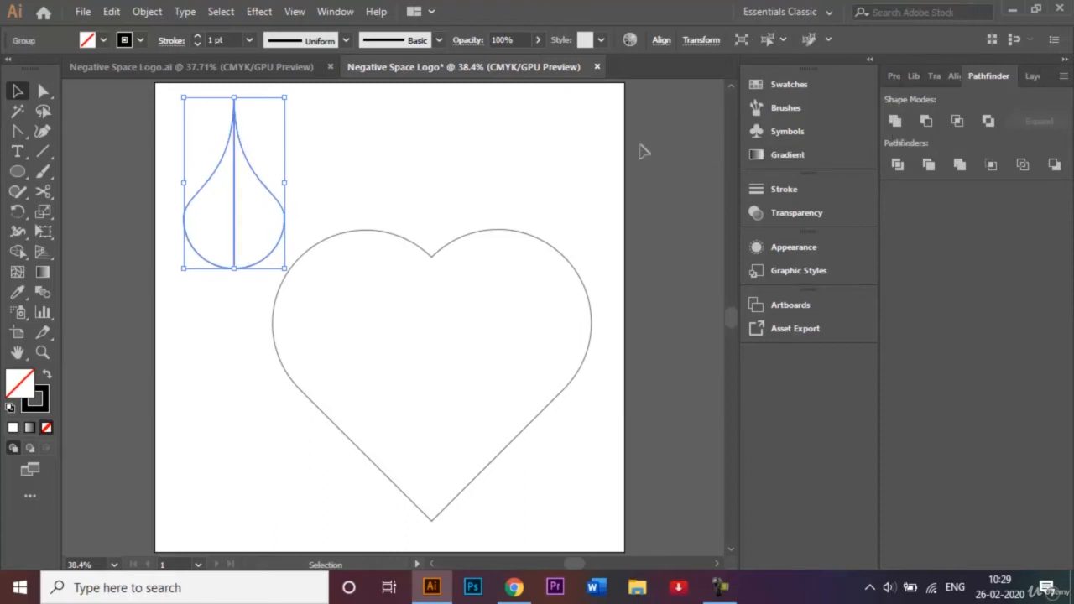
{"action": "left_click", "coordinate": [490, 151]}
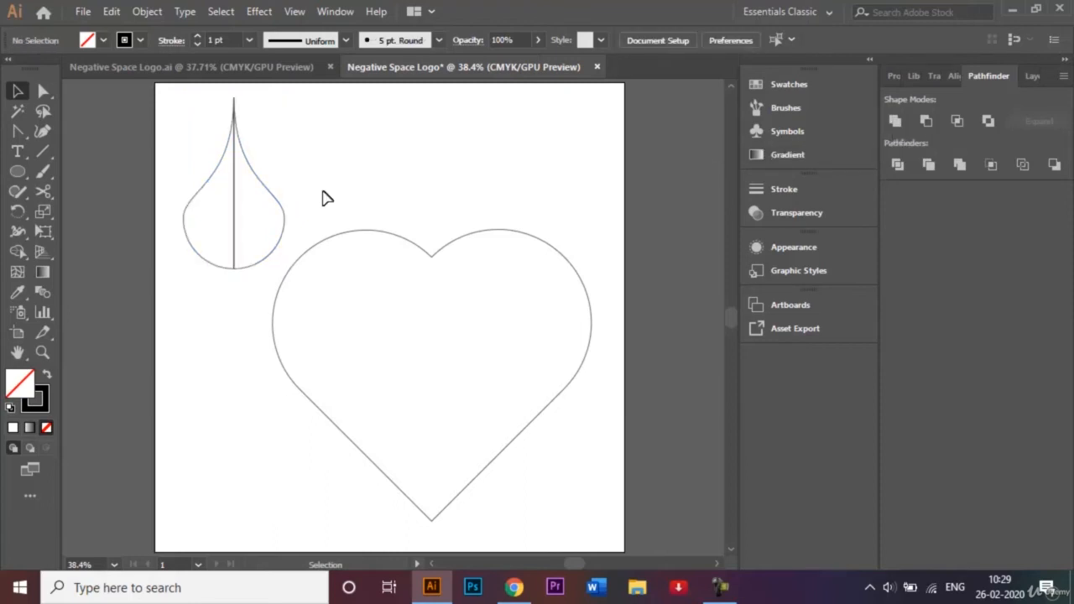
{"action": "left_click", "coordinate": [189, 186]}
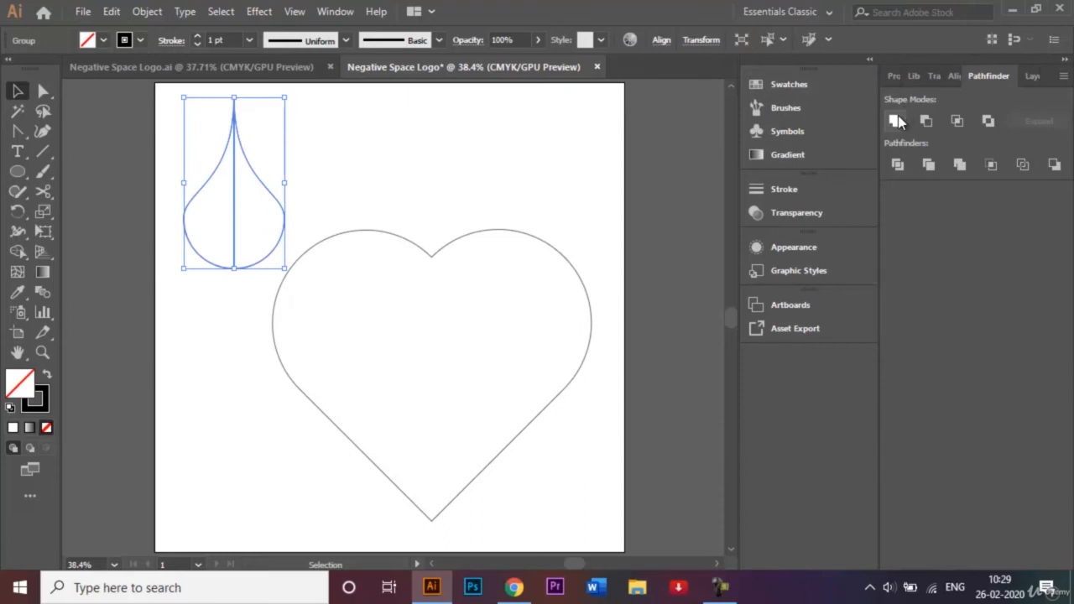
{"action": "left_click", "coordinate": [372, 196]}
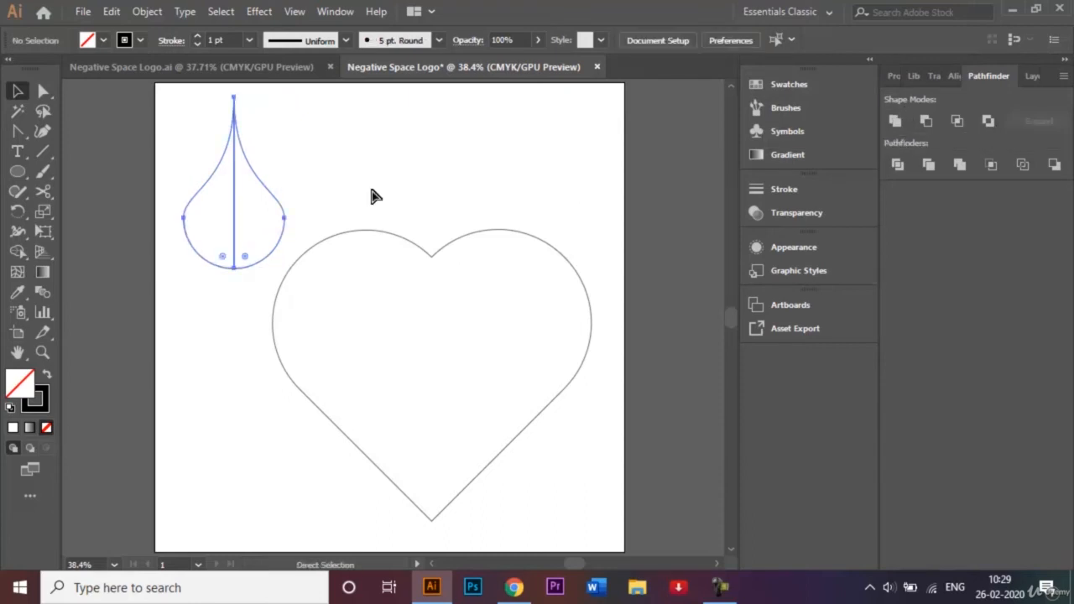
{"action": "key", "text": "ctrl+z"}
{"action": "key", "text": "ctrl+z"}
- Reselect the teardrop and zoom in on it with Ctrl+=
{"action": "left_click", "coordinate": [340, 174]}
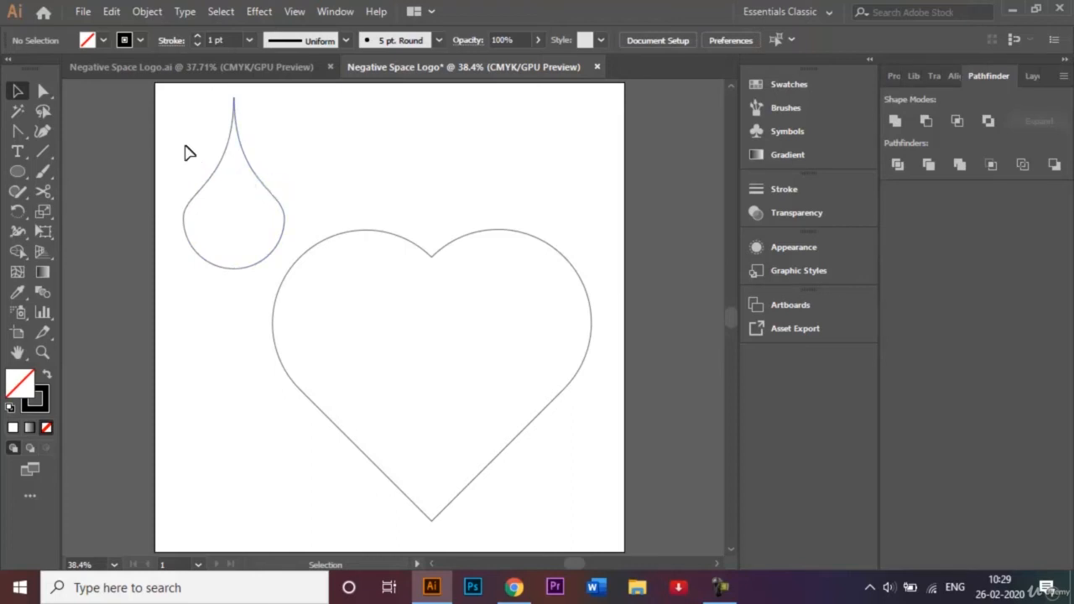
{"action": "left_click_drag", "start_coordinate": [181, 142], "coordinate": [309, 204]}
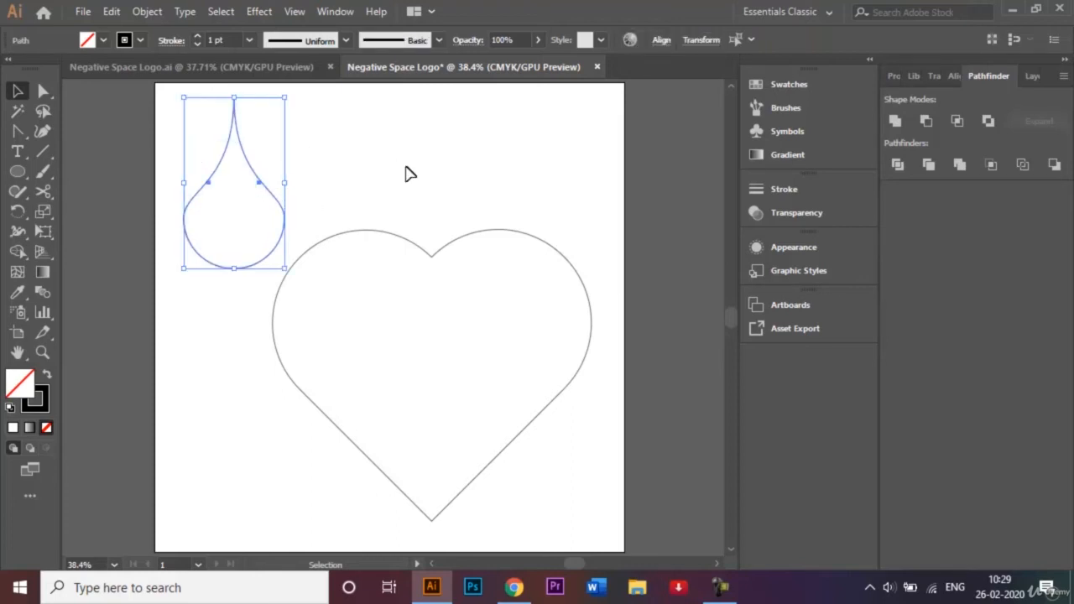
{"action": "key", "text": "ctrl+equal"}
{"action": "key", "text": "ctrl+equal"}
{"action": "key", "text": "ctrl+equal"}
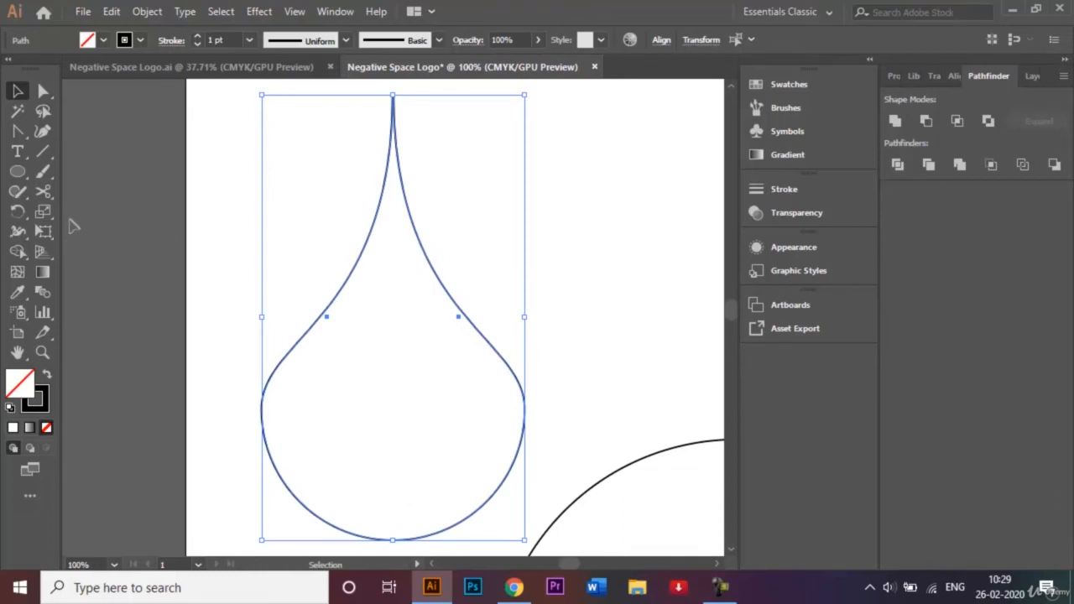
- Join the teardrop halves' open ends at the tip with the Join tool
{"action": "left_click", "coordinate": [17, 191]}
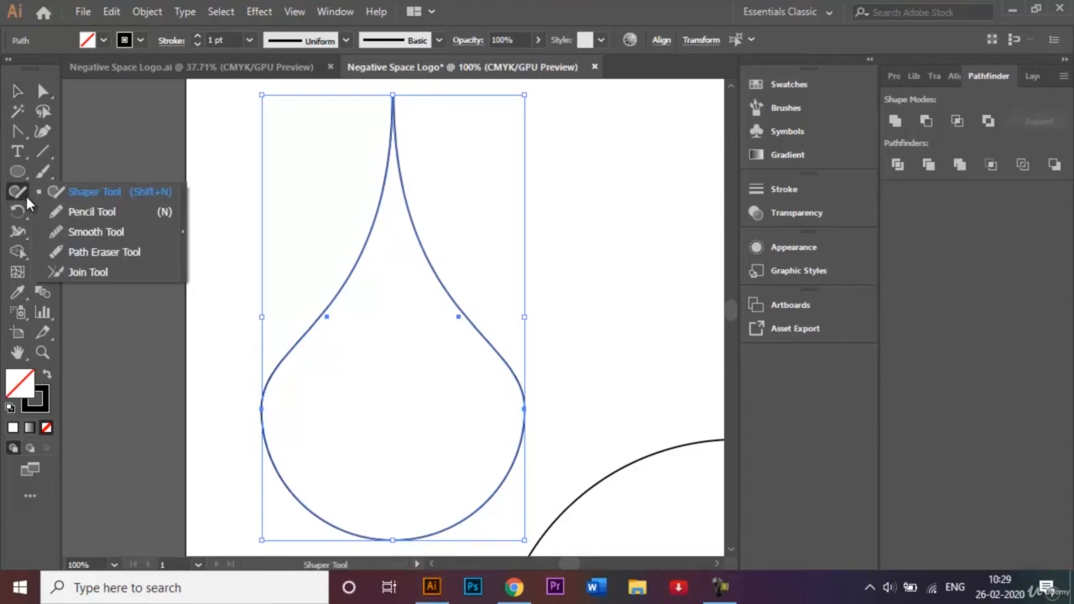
{"action": "left_click", "coordinate": [86, 274]}
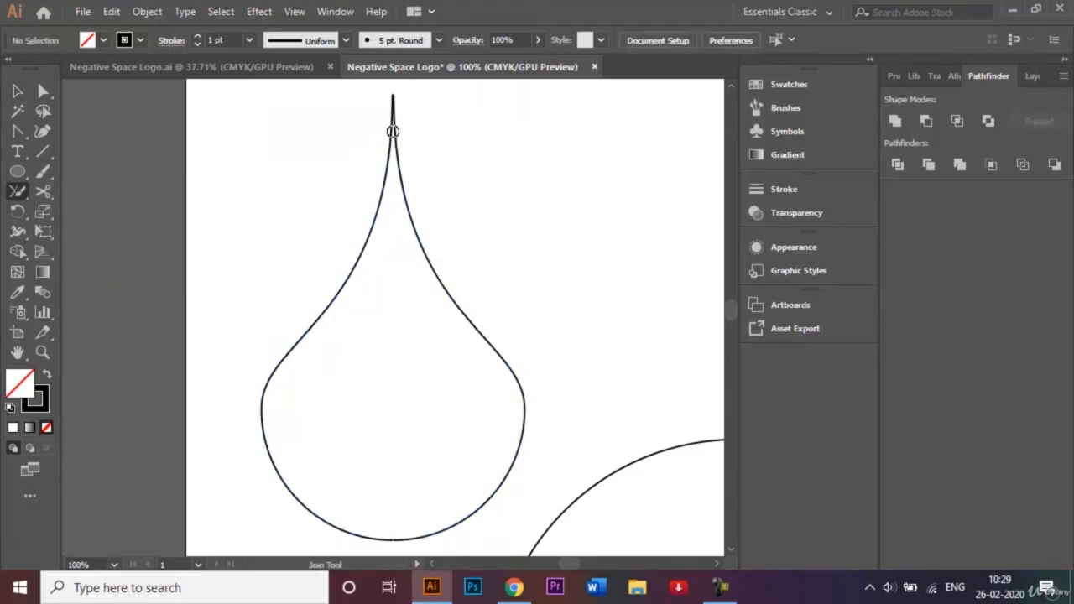
{"action": "left_click_drag", "start_coordinate": [393, 131], "coordinate": [391, 80]}
{"action": "left_click", "coordinate": [15, 91]}
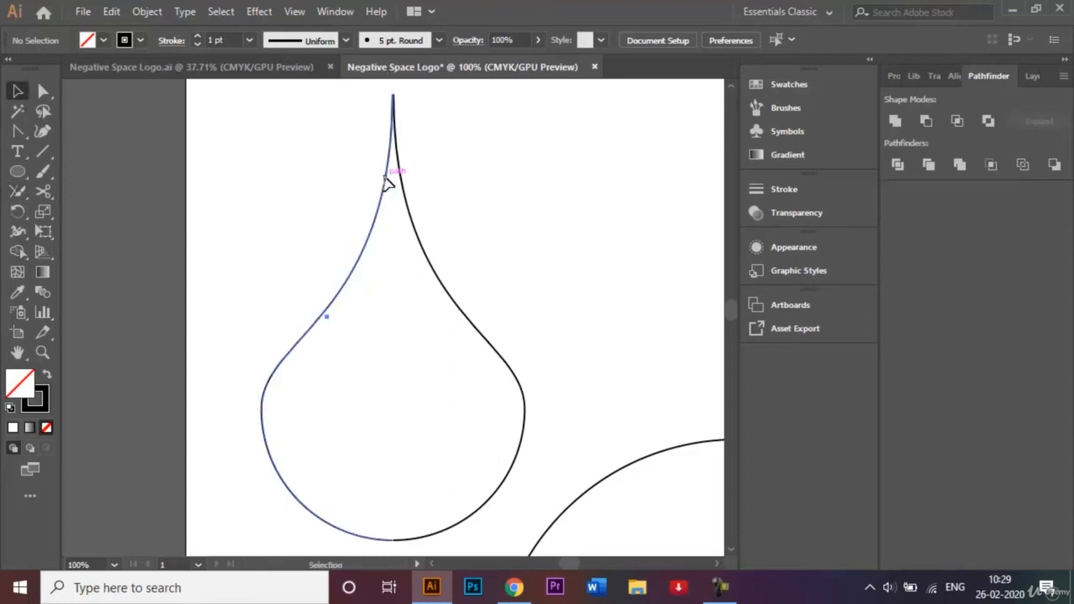
{"action": "left_click", "coordinate": [386, 181]}
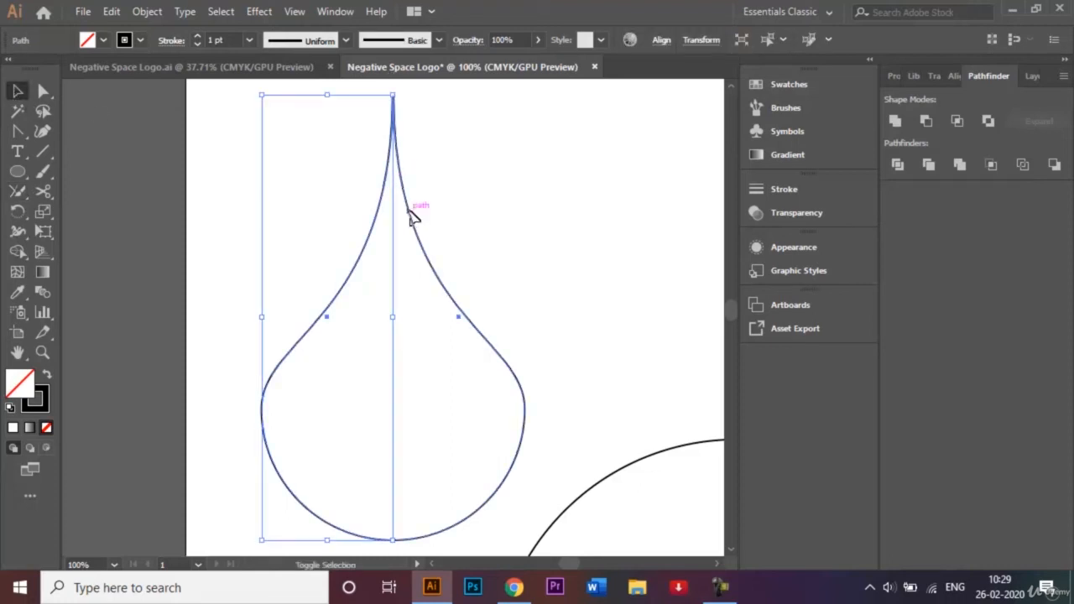
{"action": "left_click", "coordinate": [411, 216], "text": "shift"}
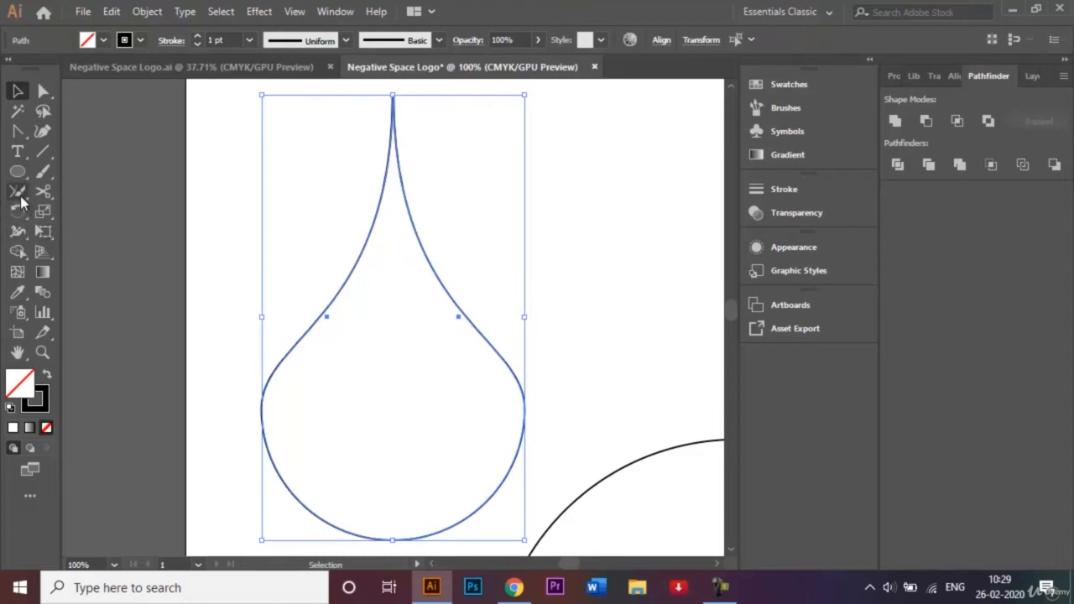
{"action": "left_click", "coordinate": [20, 198]}
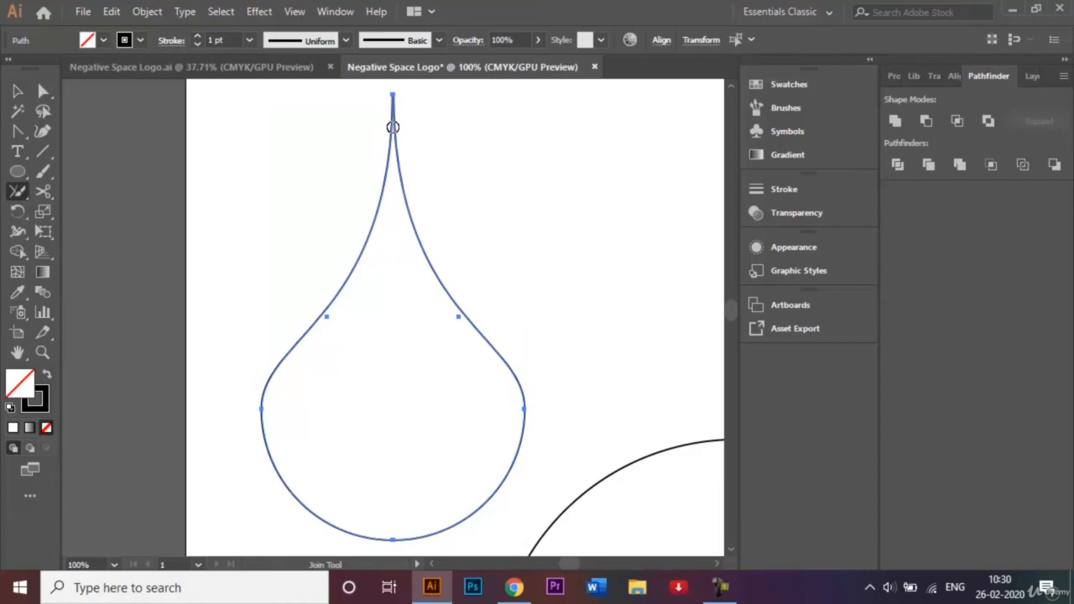
{"action": "mouse_move", "coordinate": [393, 126]}
{"action": "left_mouse_down"}
{"action": "mouse_move", "coordinate": [391, 83]}
{"action": "mouse_move", "coordinate": [401, 143]}
{"action": "left_mouse_up"}
{"action": "left_click", "coordinate": [18, 91]}
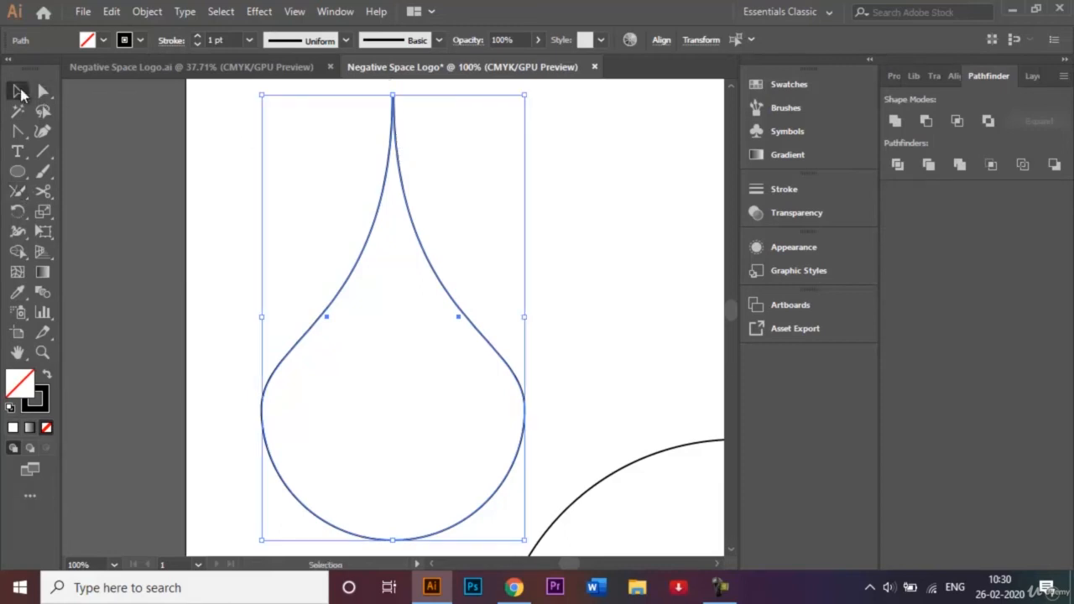
- Select both halves and unite them with Pathfinder into one closed teardrop path
{"action": "left_click", "coordinate": [214, 181]}
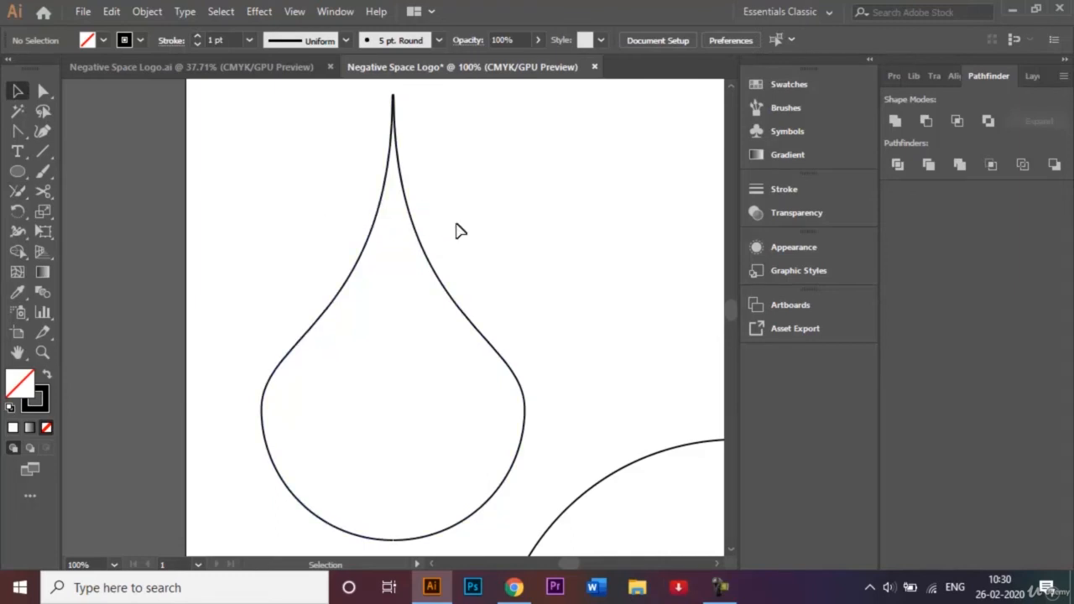
{"action": "left_click_drag", "start_coordinate": [462, 223], "coordinate": [309, 252]}
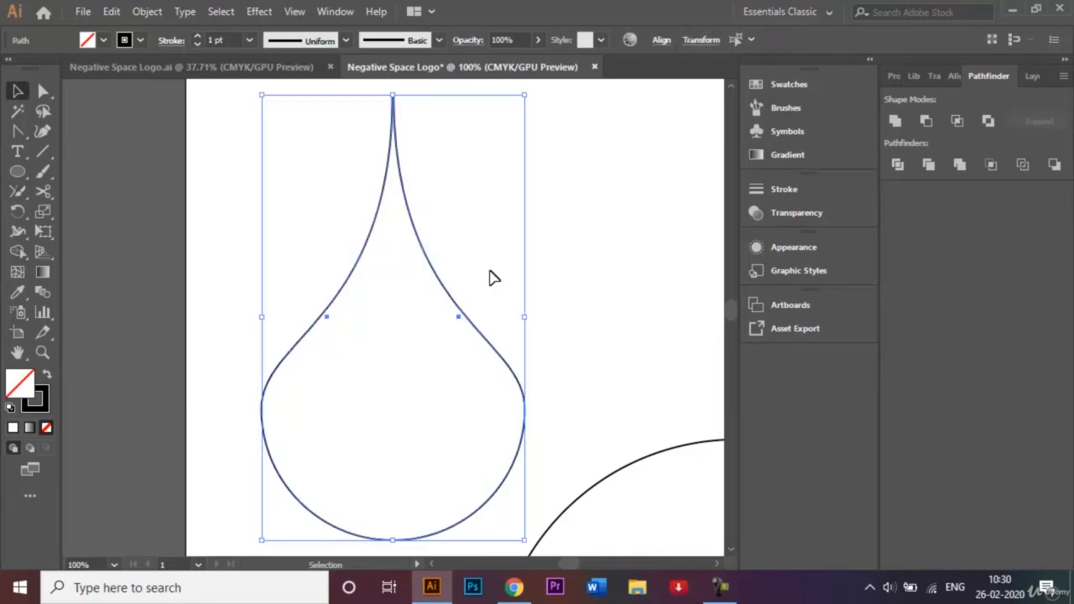
{"action": "left_click", "coordinate": [614, 260]}
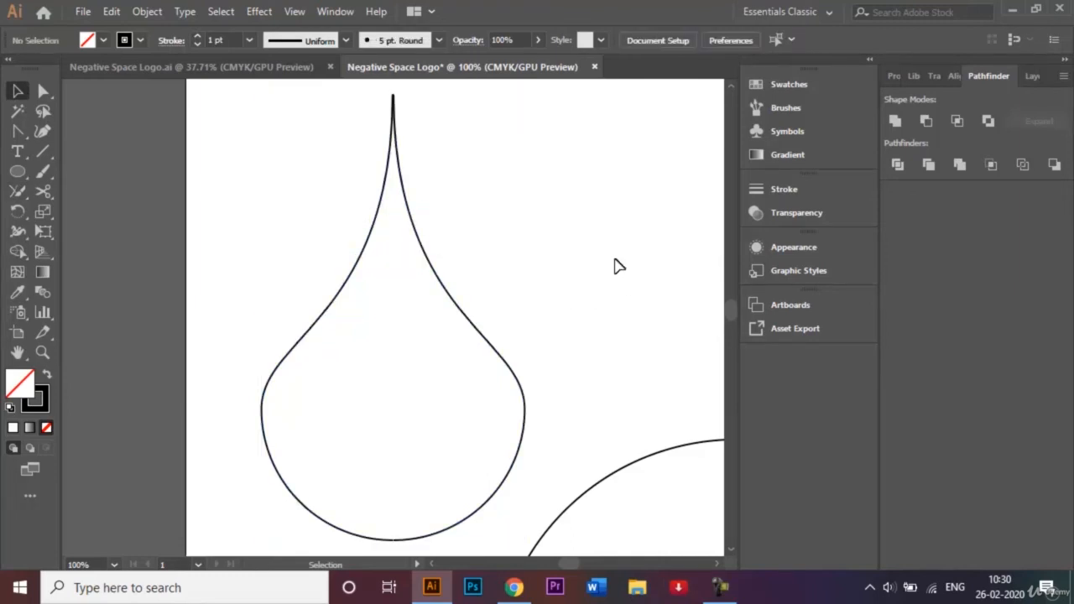
{"action": "left_click", "coordinate": [334, 527]}
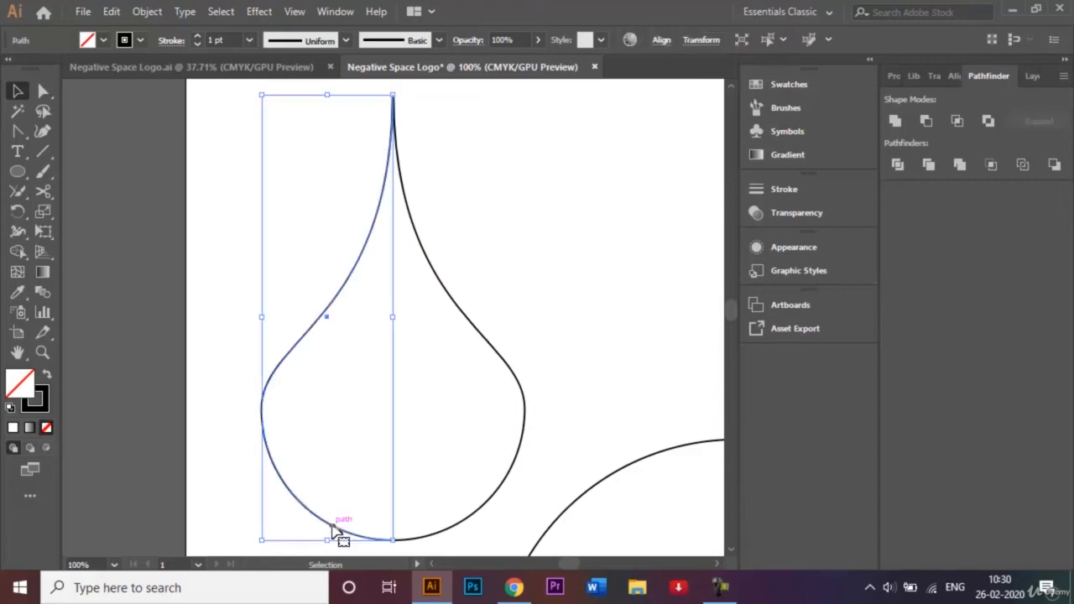
{"action": "left_click", "coordinate": [567, 412]}
{"action": "left_click_drag", "start_coordinate": [470, 266], "coordinate": [284, 275]}
{"action": "left_click", "coordinate": [895, 122]}
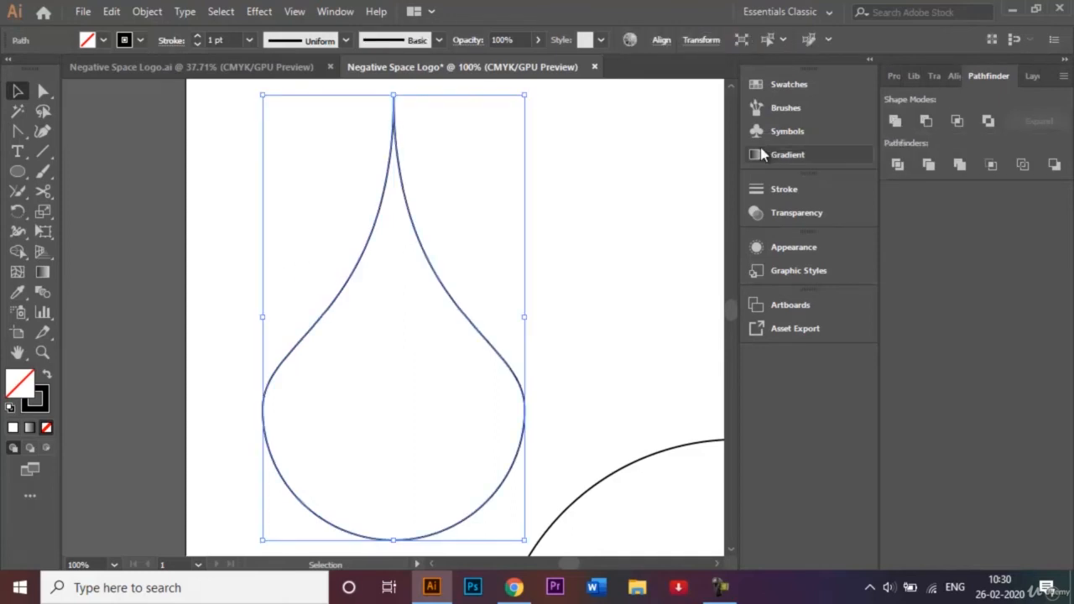
{"action": "left_click", "coordinate": [639, 187]}
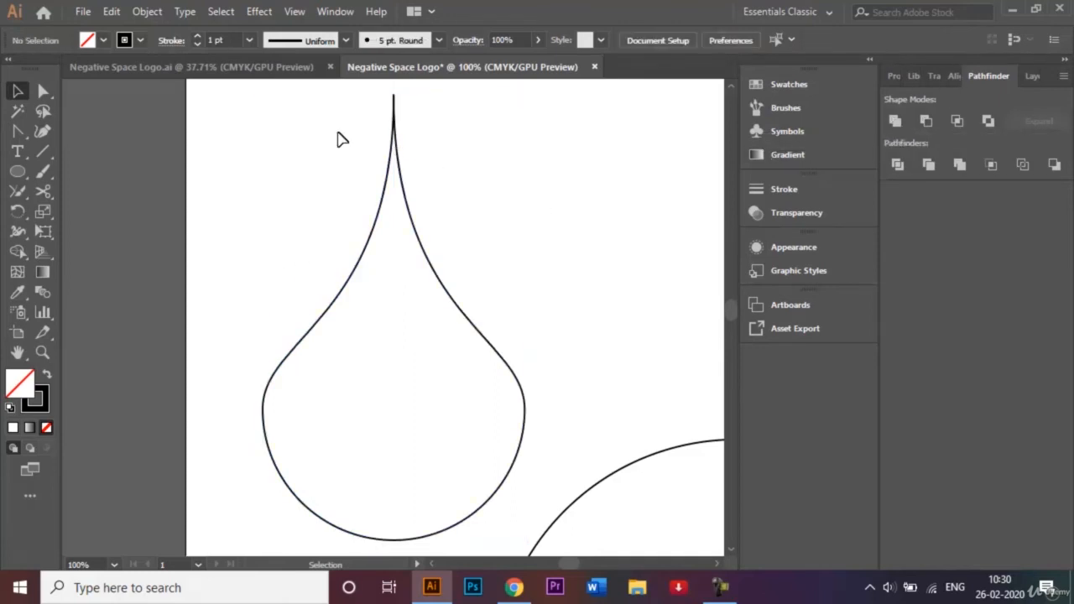
{"action": "left_click", "coordinate": [452, 269]}
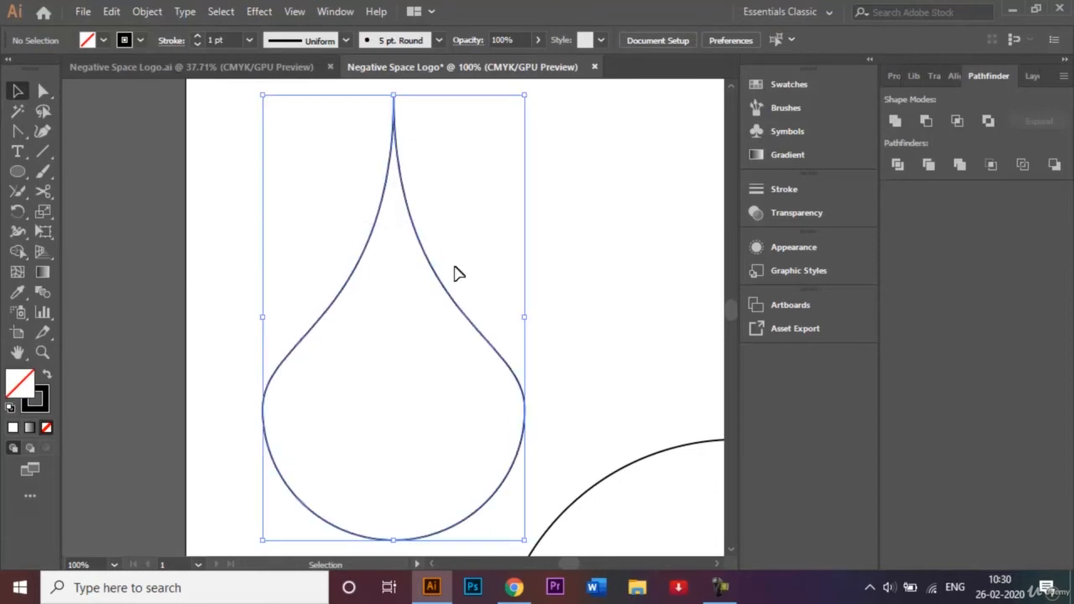
- Centre the teardrop on the heart horizontally and vertically using the Align panel
{"action": "key", "text": "ctrl+minus"}
{"action": "key", "text": "ctrl+minus"}
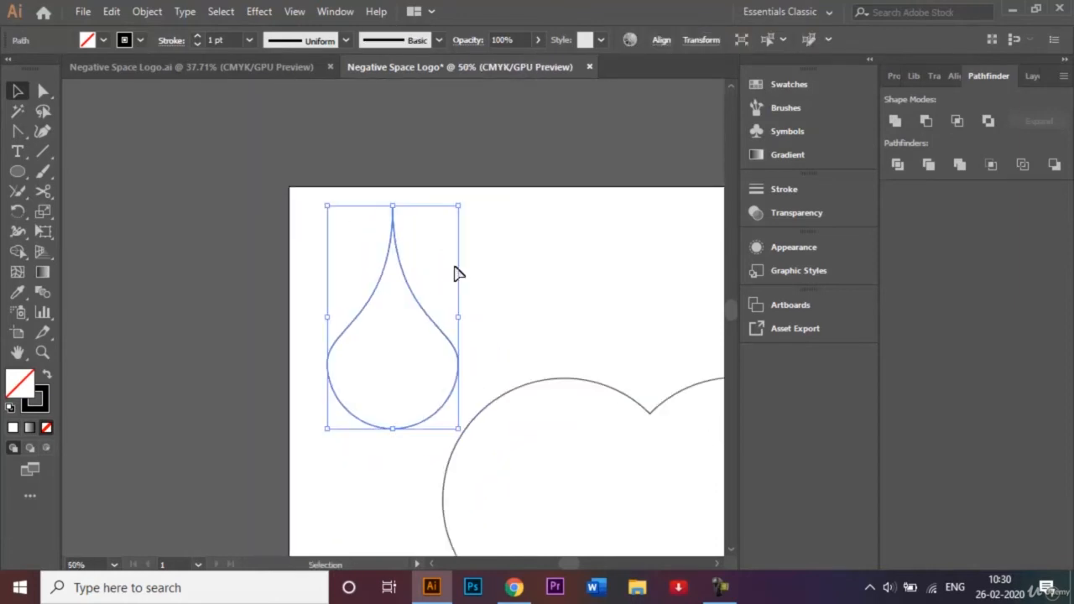
{"action": "key", "text": "ctrl+0"}
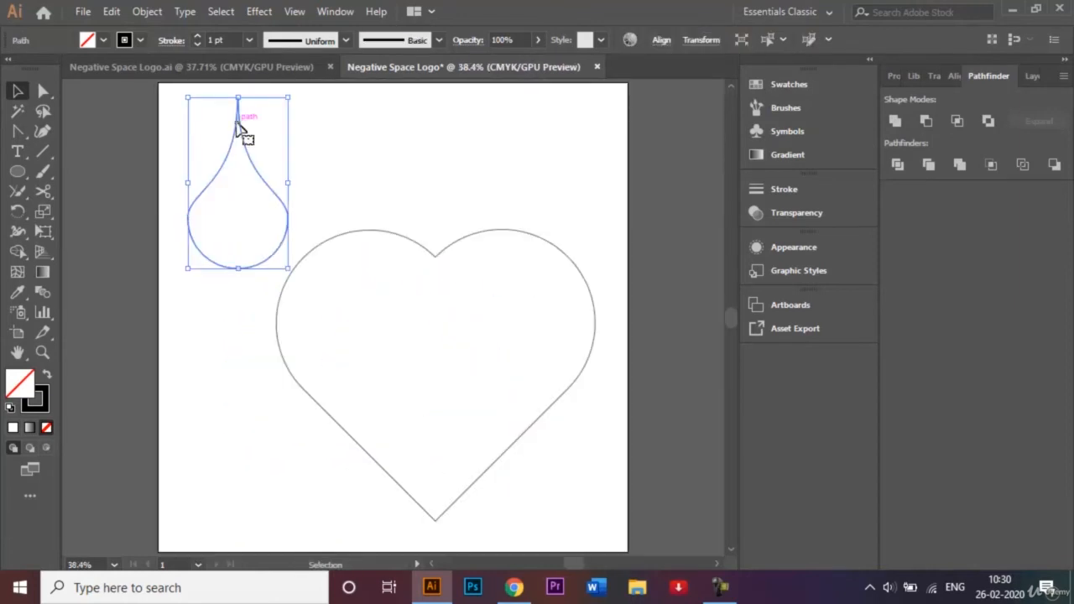
{"action": "left_click", "coordinate": [194, 129]}
{"action": "left_click_drag", "start_coordinate": [195, 124], "coordinate": [463, 377]}
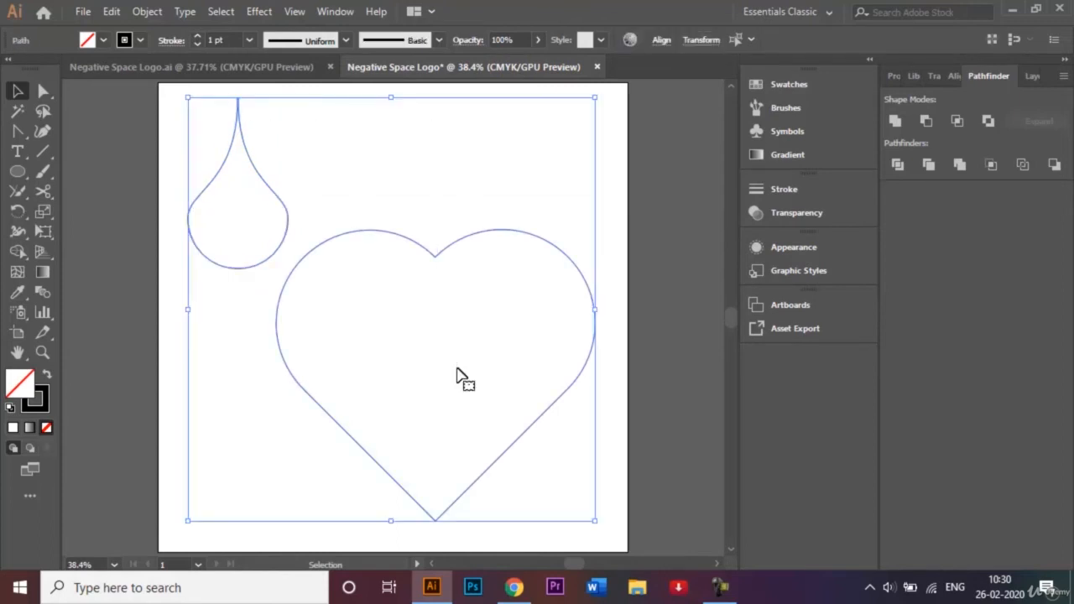
{"action": "left_click", "coordinate": [959, 78]}
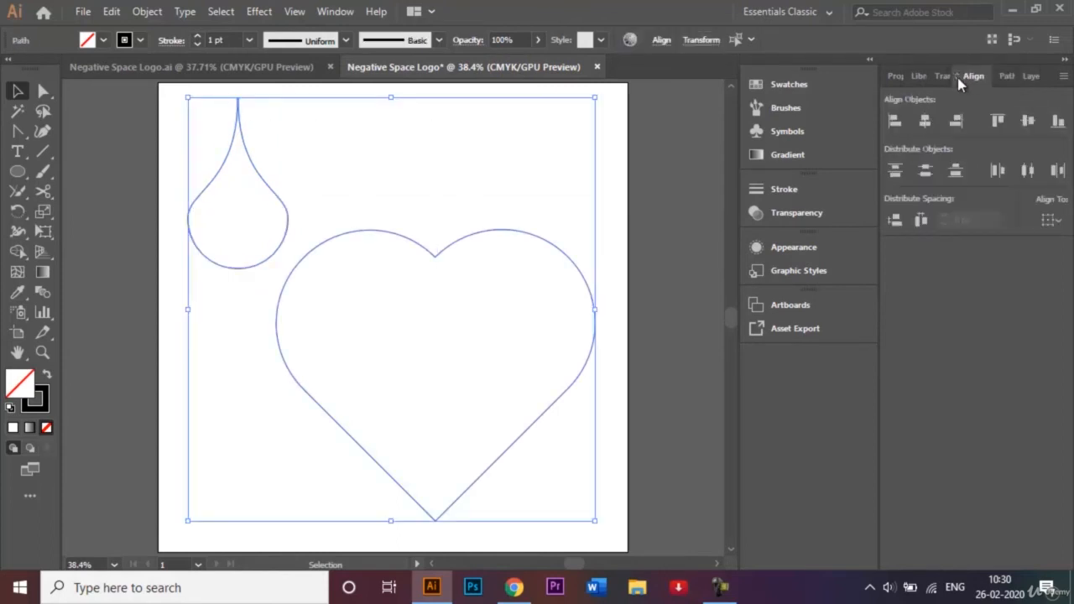
{"action": "left_click", "coordinate": [926, 122]}
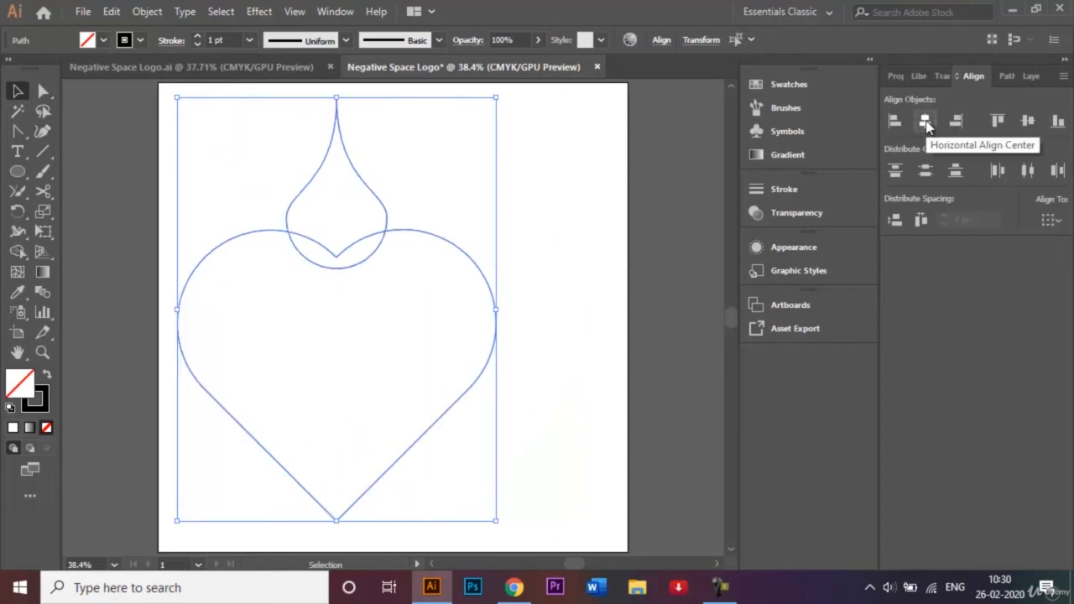
{"action": "left_click", "coordinate": [1028, 123]}
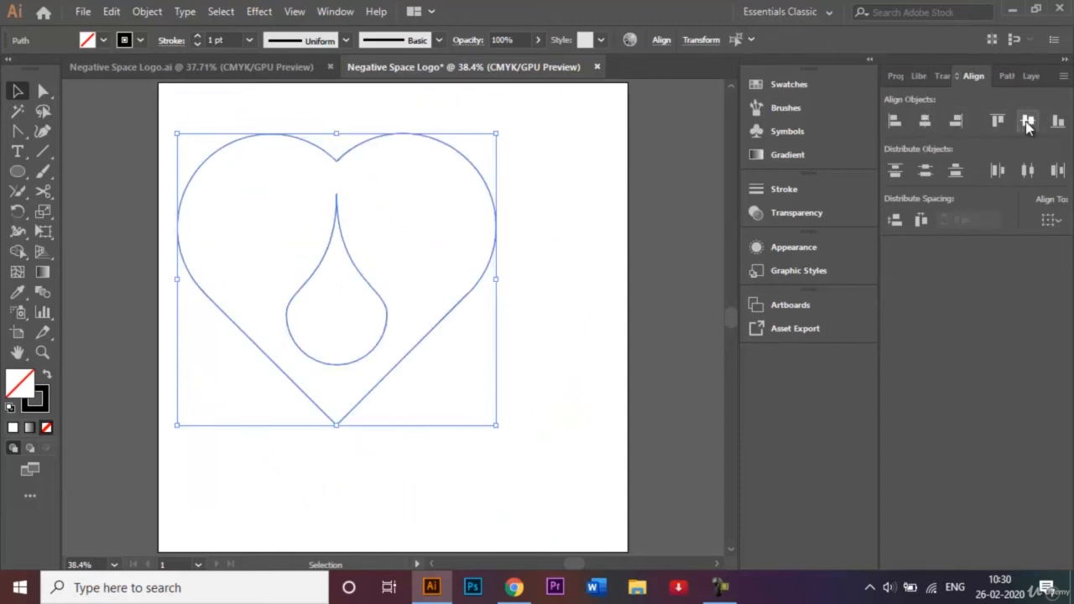
- Nudge the teardrop up two steps so its tip reaches the heart's top notch
{"action": "left_click", "coordinate": [577, 154]}
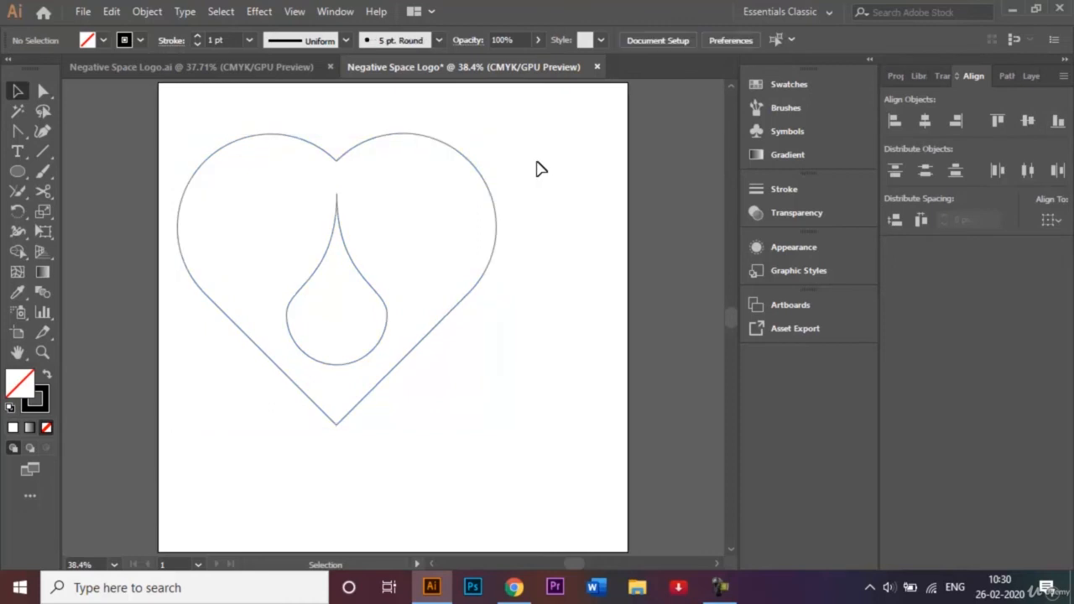
{"action": "left_click", "coordinate": [346, 246]}
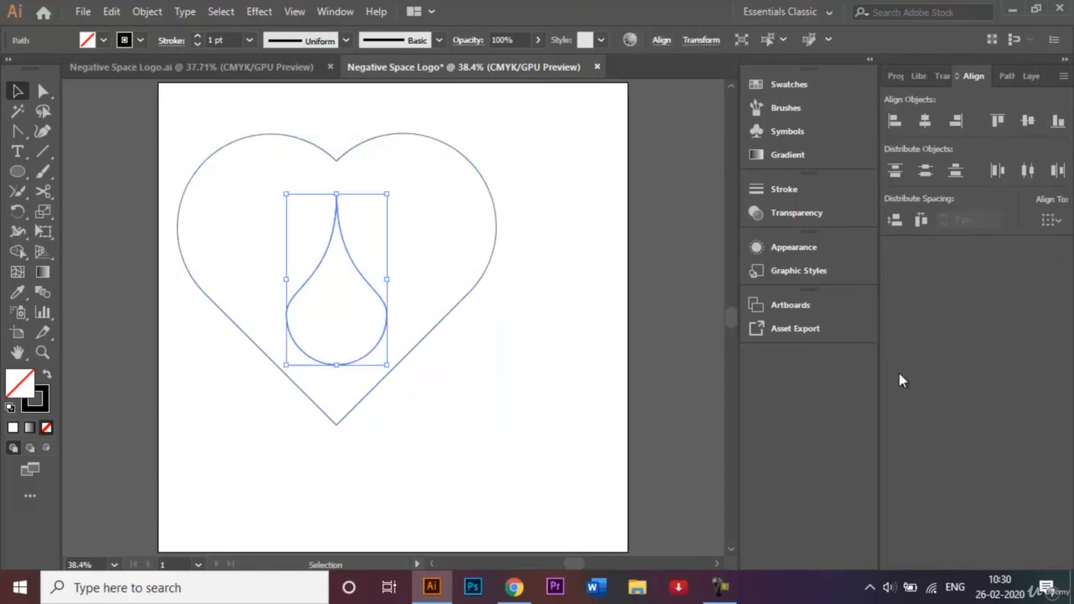
{"action": "key", "text": "Up"}
{"action": "key", "text": "Up"}
{"action": "key", "text": "Up"}
{"action": "key", "text": "Up"}
{"action": "key", "text": "Up"}
{"action": "key", "text": "Up"}
{"action": "key", "text": "Up"}
{"action": "key", "text": "Up"}
{"action": "key", "text": "Up"}
{"action": "key", "text": "Up"}
{"action": "key", "text": "Up"}
{"action": "key", "text": "Up"}
{"action": "key", "text": "Up"}
{"action": "key", "text": "Up"}
{"action": "key", "text": "Up"}
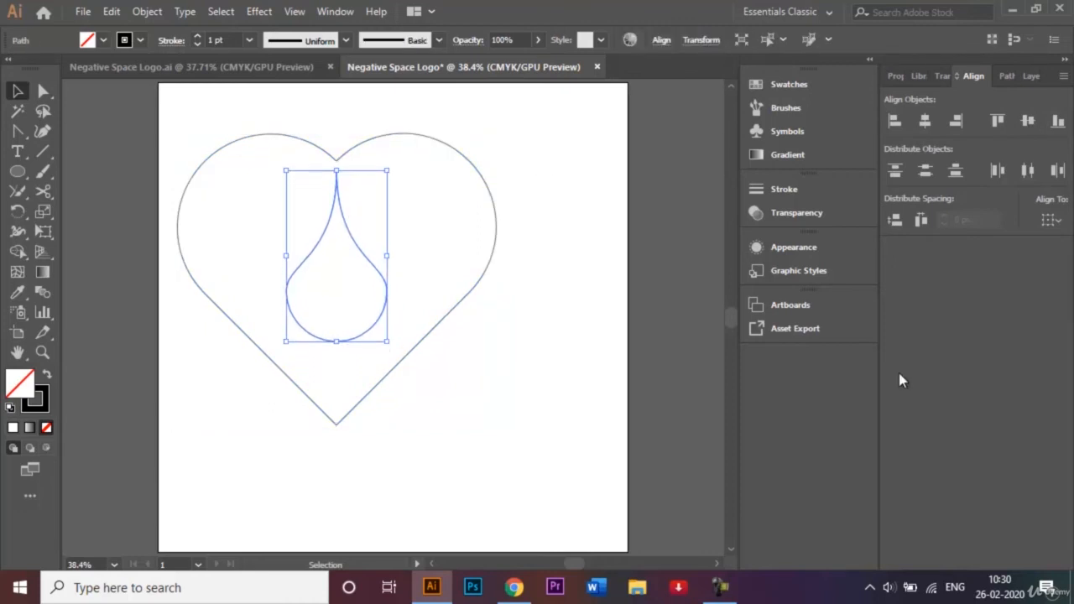
{"action": "key", "text": "Up"}
{"action": "key", "text": "Up"}
{"action": "key", "text": "Up"}
{"action": "key", "text": "Up"}
{"action": "key", "text": "Up"}
{"action": "key", "text": "Up"}
{"action": "key", "text": "Up"}
{"action": "key", "text": "Up"}
{"action": "key", "text": "Up"}
{"action": "key", "text": "Up"}
{"action": "key", "text": "Up"}
{"action": "key", "text": "Up"}
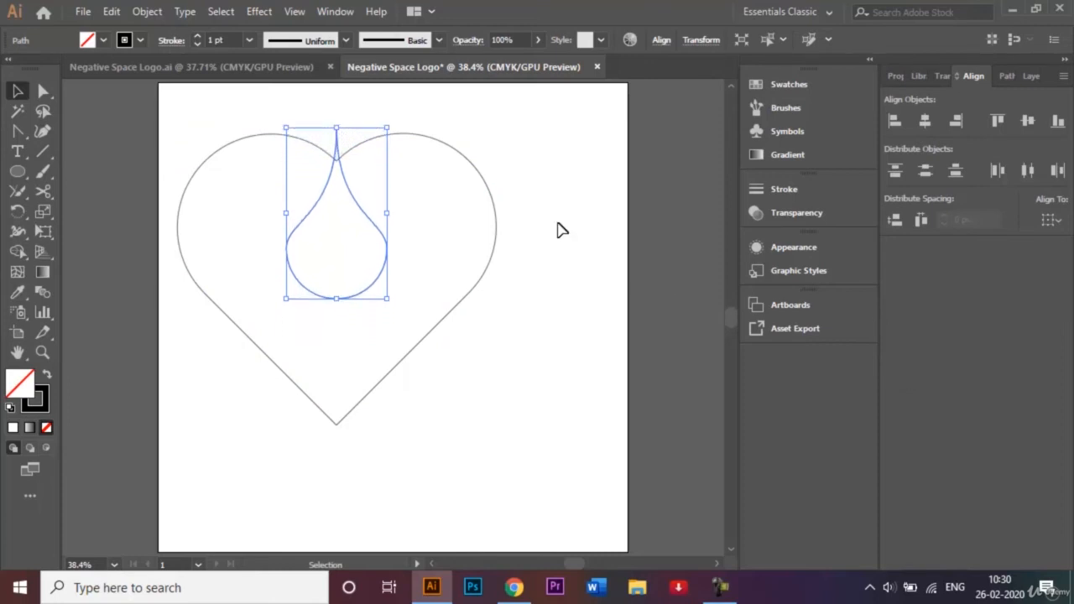
{"action": "left_click", "coordinate": [529, 203]}
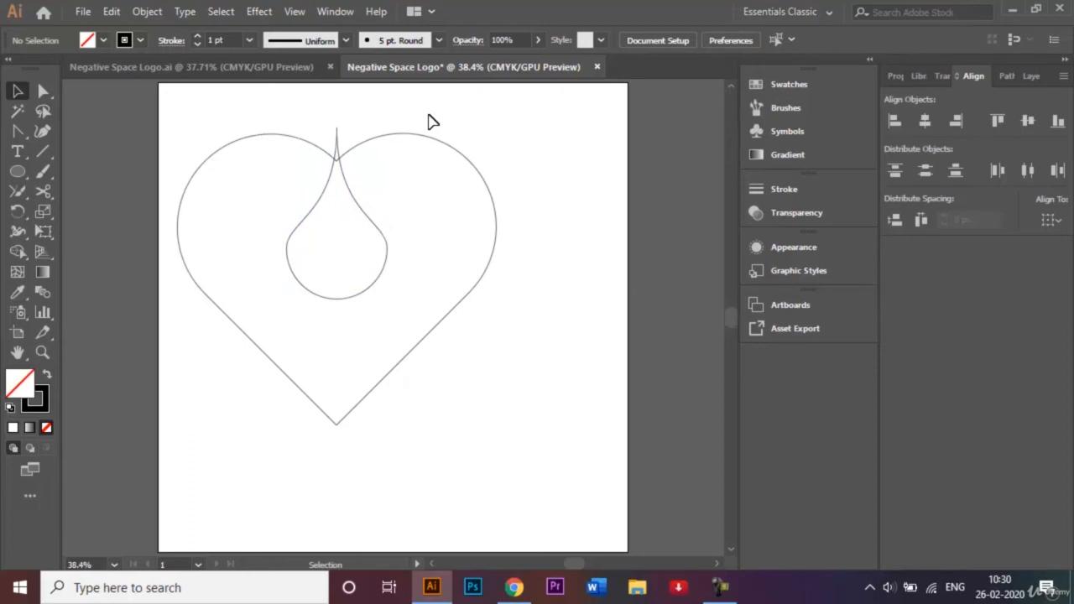
- Select the heart and teardrop and apply Pathfinder Minus Front to cut out the teardrop
{"action": "left_click", "coordinate": [720, 586]}
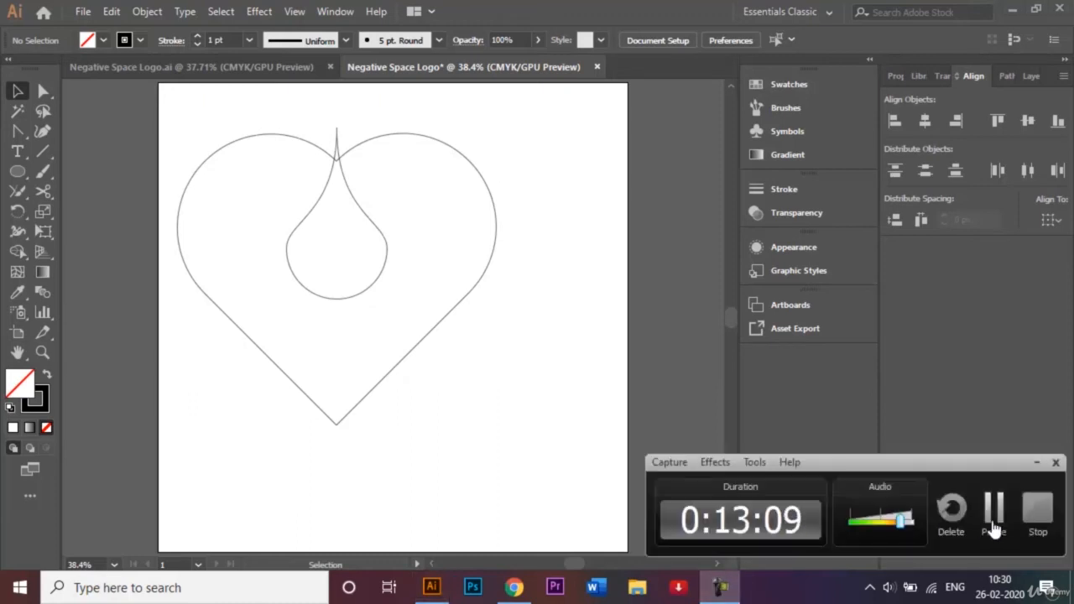
{"action": "left_click", "coordinate": [996, 505]}
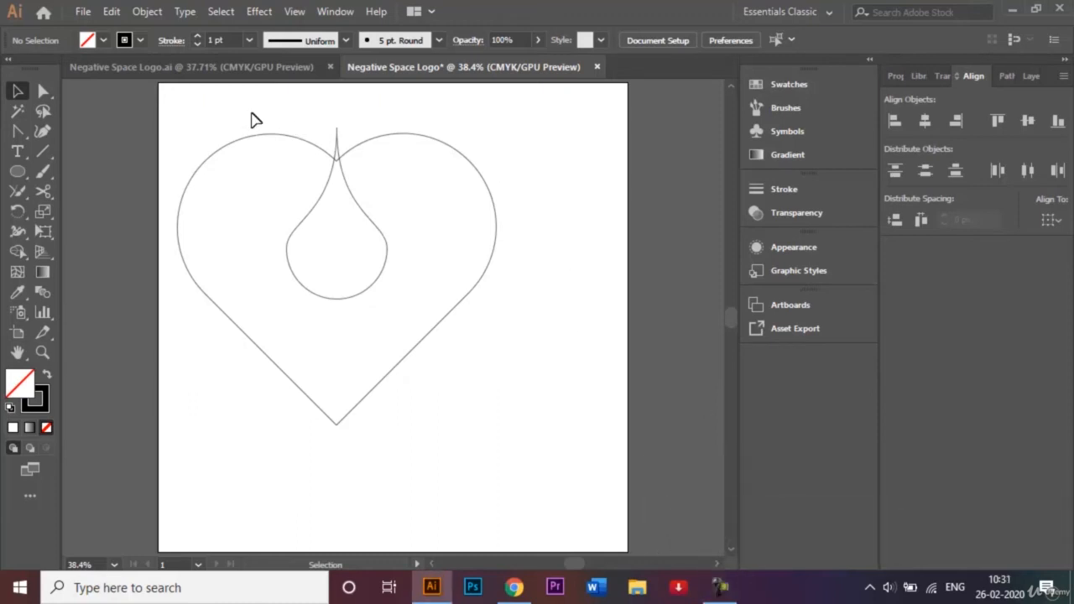
{"action": "left_click_drag", "start_coordinate": [243, 120], "coordinate": [478, 359]}
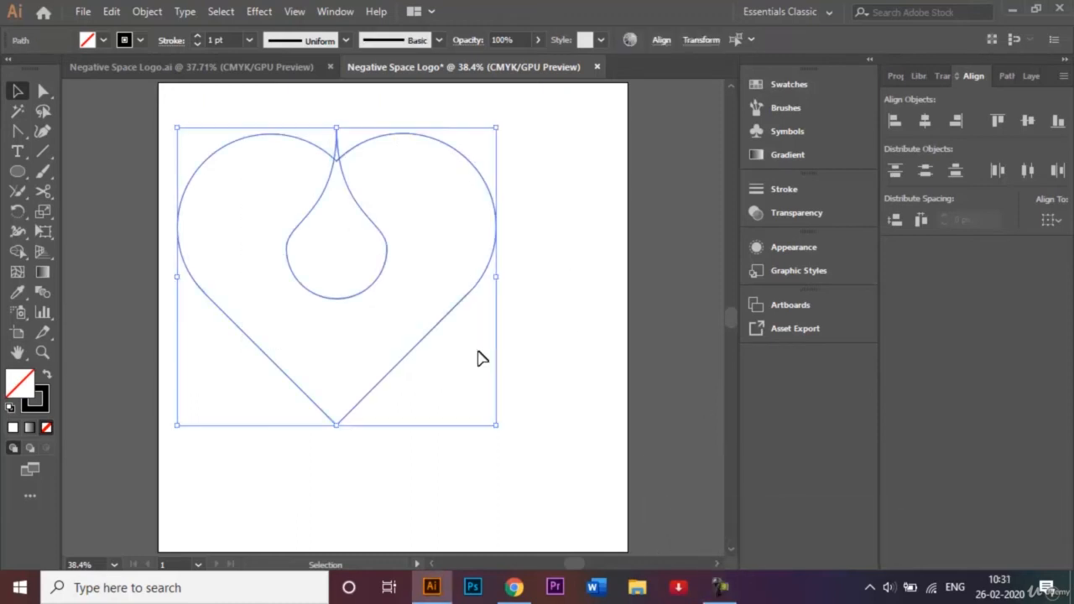
{"action": "left_click", "coordinate": [1007, 77]}
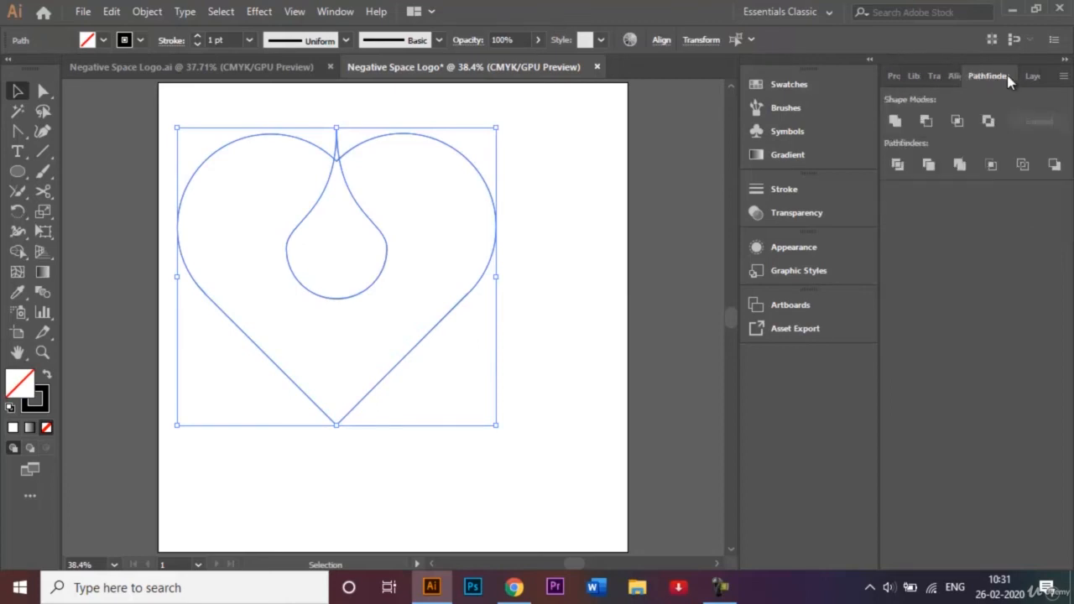
{"action": "left_click", "coordinate": [928, 120]}
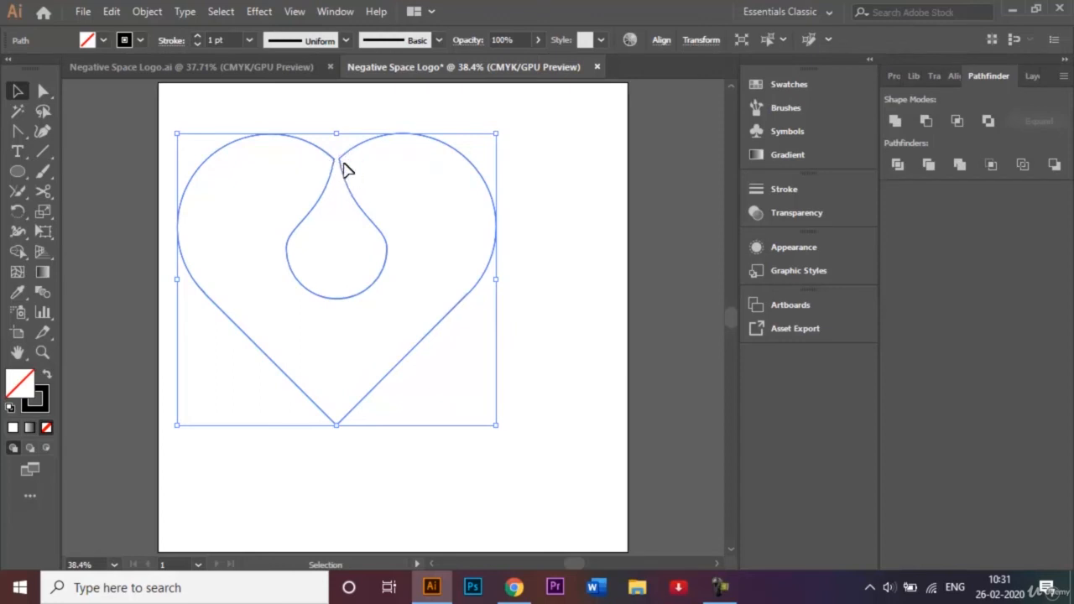
- Zoom in on the notch and direct-select the two anchors where the cutout meets the lobes
{"action": "left_click", "coordinate": [547, 198]}
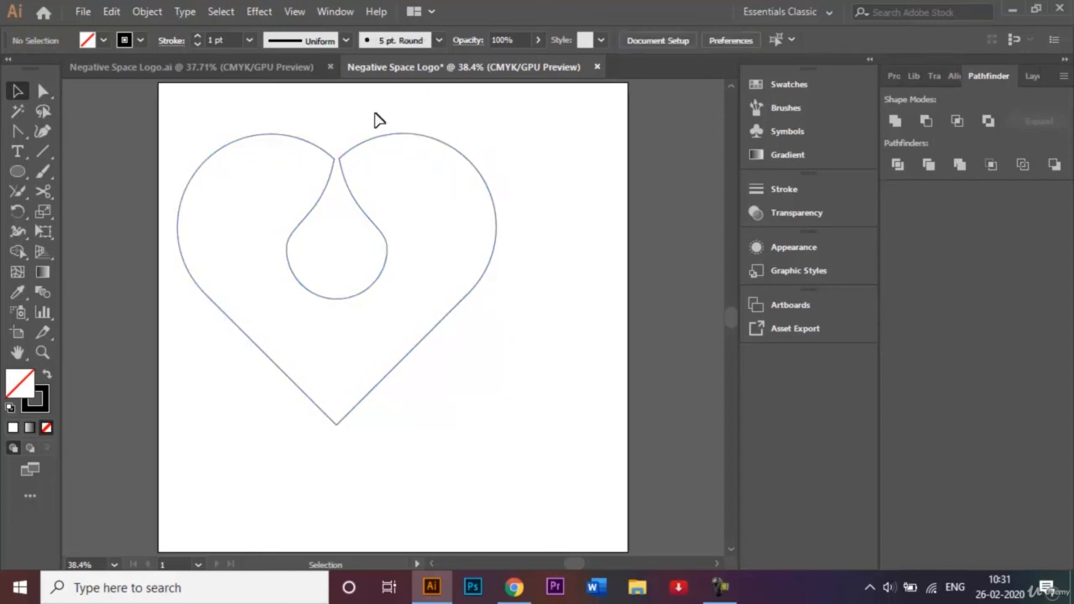
{"action": "left_click", "coordinate": [388, 256]}
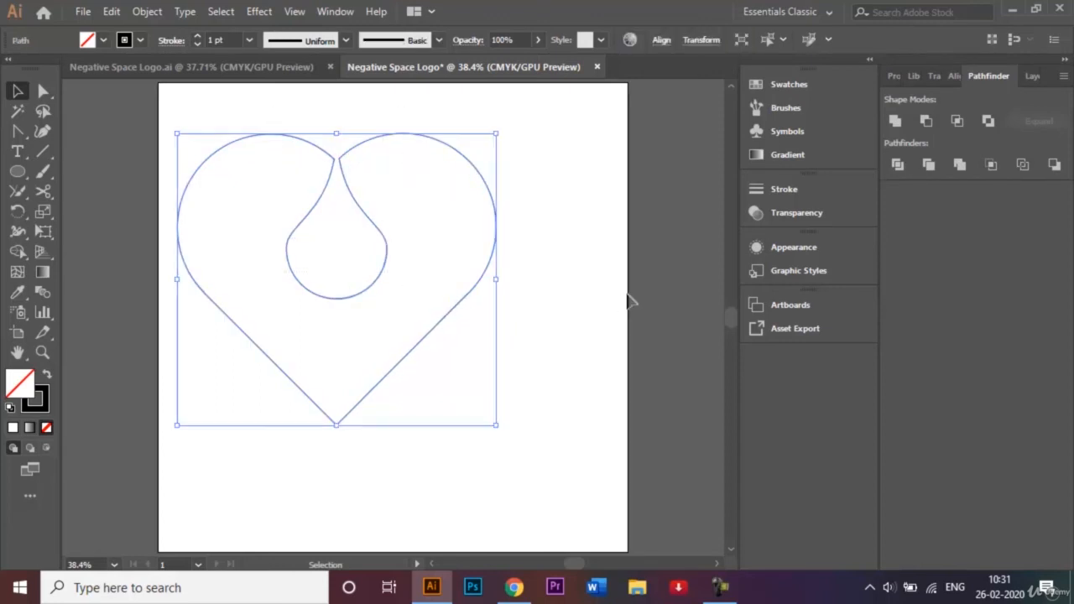
{"action": "key", "text": "a"}
{"action": "key", "text": "ctrl+plus"}
{"action": "key", "text": "ctrl+plus"}
{"action": "key", "text": "v"}
{"action": "key", "text": "ctrl+plus"}
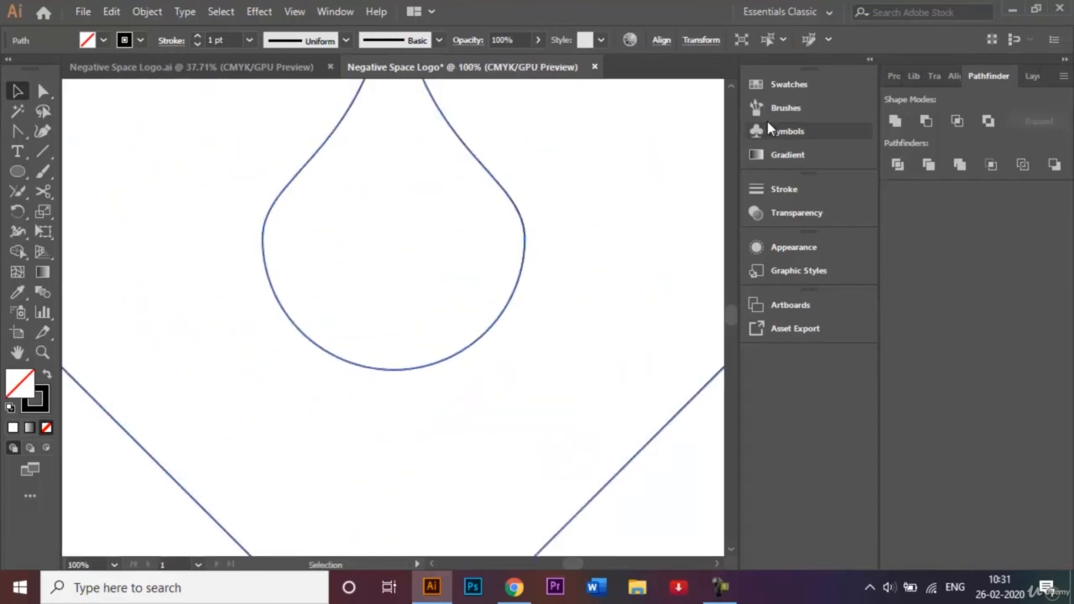
{"action": "scroll", "coordinate": [735, 87], "scroll_direction": "up", "scroll_amount": 5}
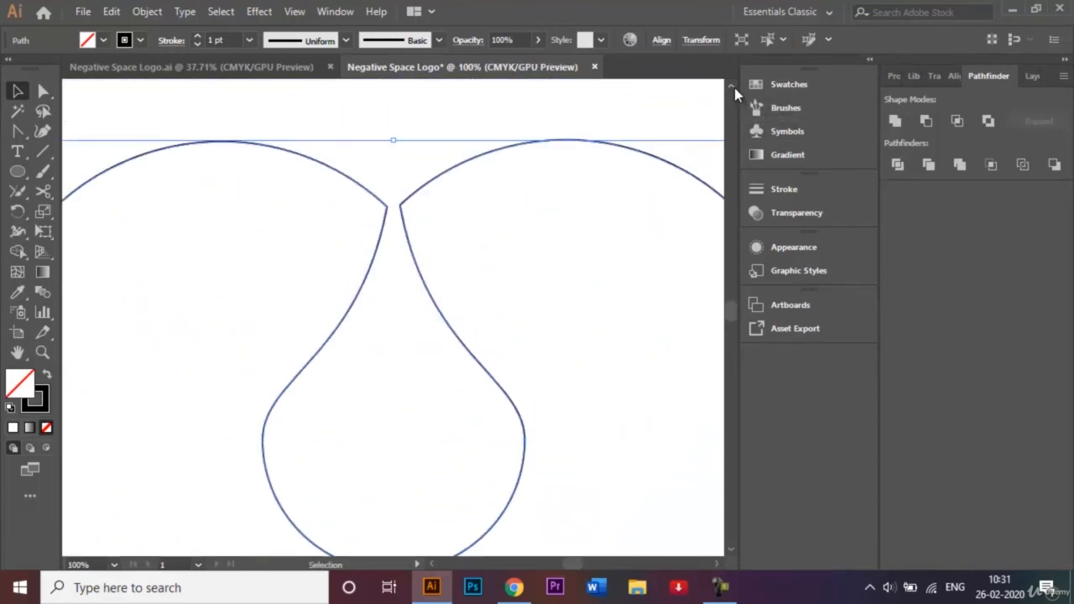
{"action": "left_click", "coordinate": [43, 93]}
{"action": "left_click", "coordinate": [319, 114]}
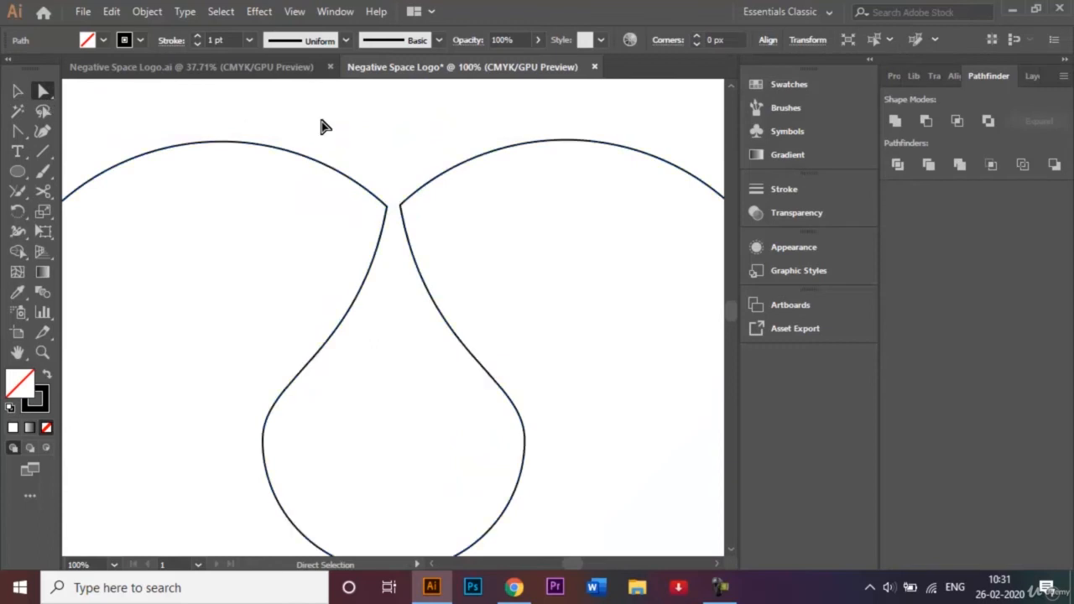
{"action": "left_click", "coordinate": [387, 208]}
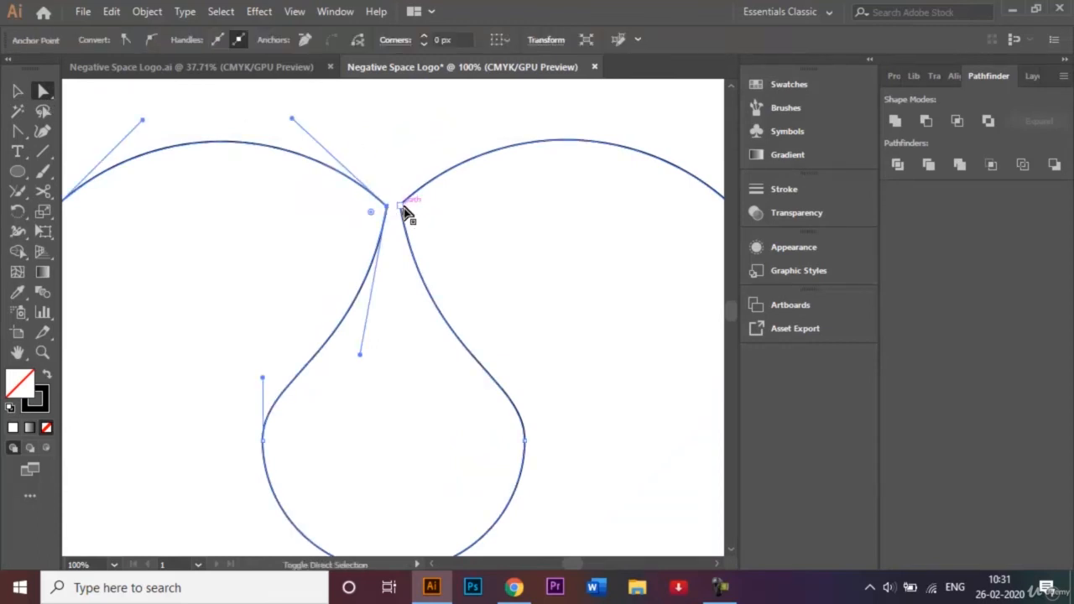
{"action": "left_click", "coordinate": [401, 208], "text": "shift"}
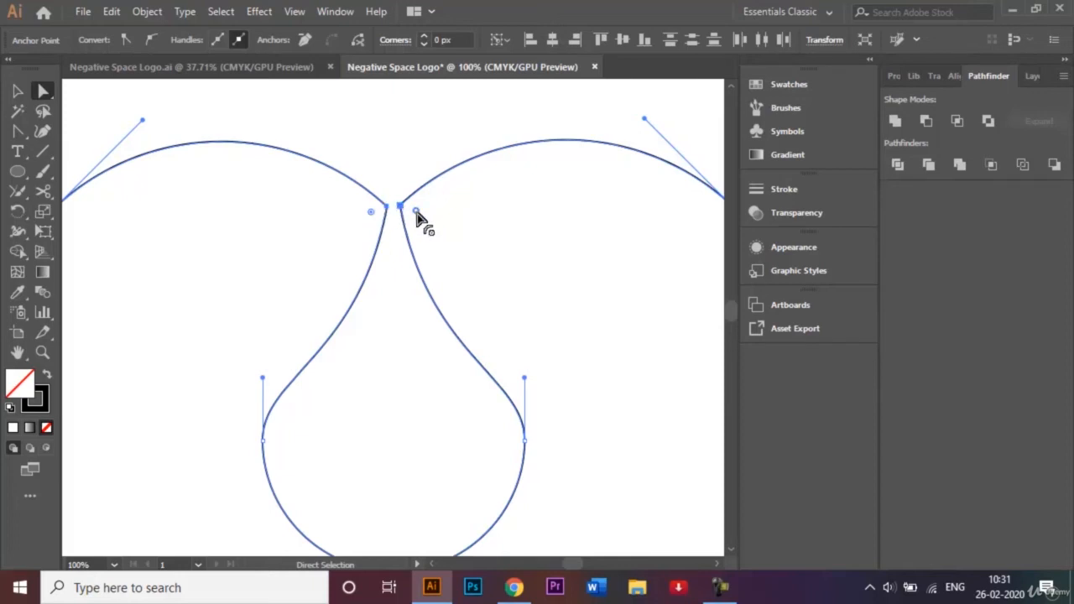
- Drag a live corner widget to round both junction points into smooth curves
{"action": "left_click_drag", "start_coordinate": [417, 212], "coordinate": [501, 264]}
{"action": "key", "text": "ctrl+z"}
{"action": "left_click_drag", "start_coordinate": [374, 216], "coordinate": [274, 268]}
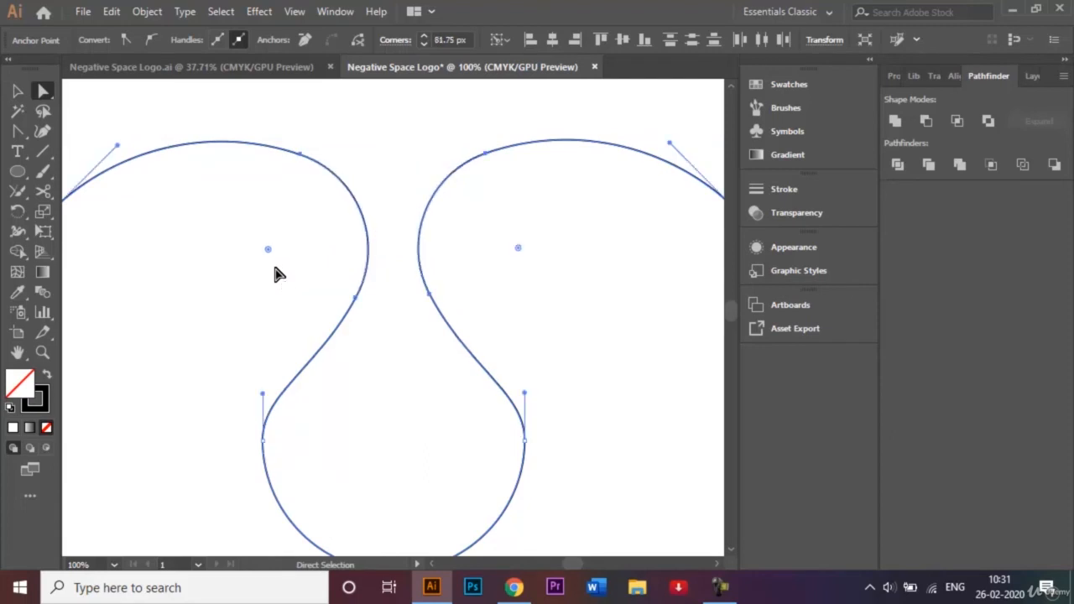
{"action": "left_click", "coordinate": [408, 165]}
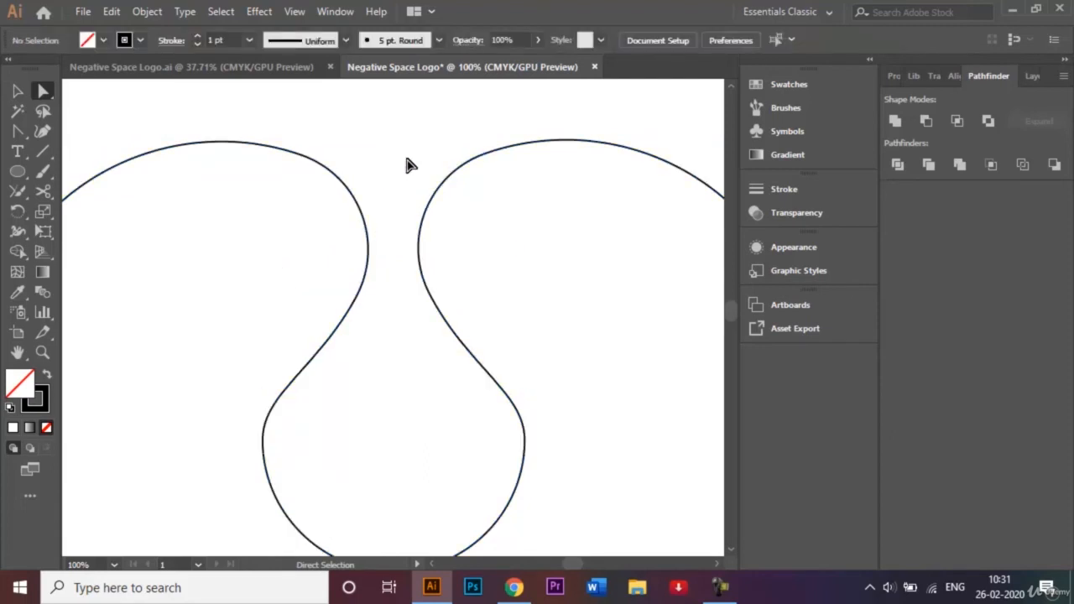
{"action": "key", "text": "ctrl+0"}
{"action": "left_click", "coordinate": [335, 422]}
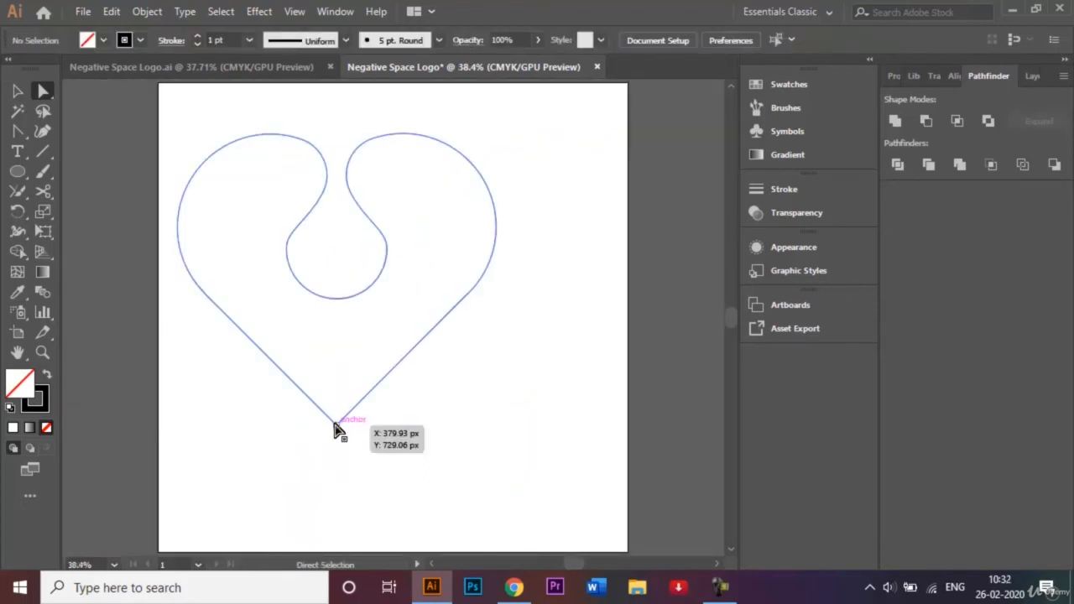
{"action": "left_click_drag", "start_coordinate": [335, 411], "coordinate": [336, 362]}
{"action": "left_click", "coordinate": [486, 436]}
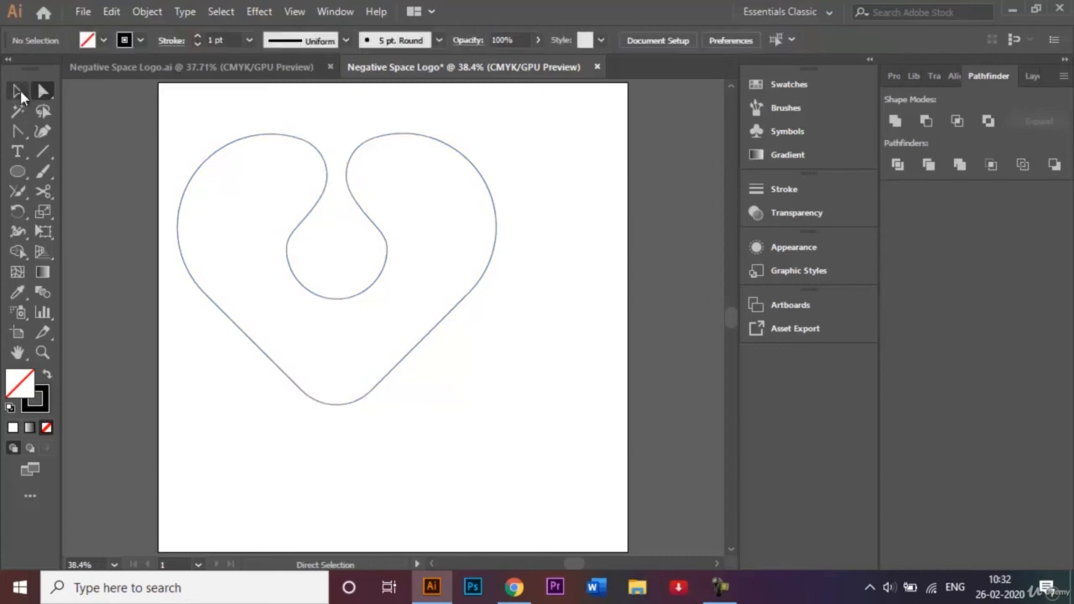
{"action": "left_click_drag", "start_coordinate": [209, 109], "coordinate": [398, 379]}
{"action": "left_click_drag", "start_coordinate": [378, 285], "coordinate": [425, 341]}
{"action": "key", "text": "ctrl+z"}
{"action": "left_click", "coordinate": [506, 340]}
{"action": "left_click", "coordinate": [15, 92]}
{"action": "left_click_drag", "start_coordinate": [187, 115], "coordinate": [407, 413]}
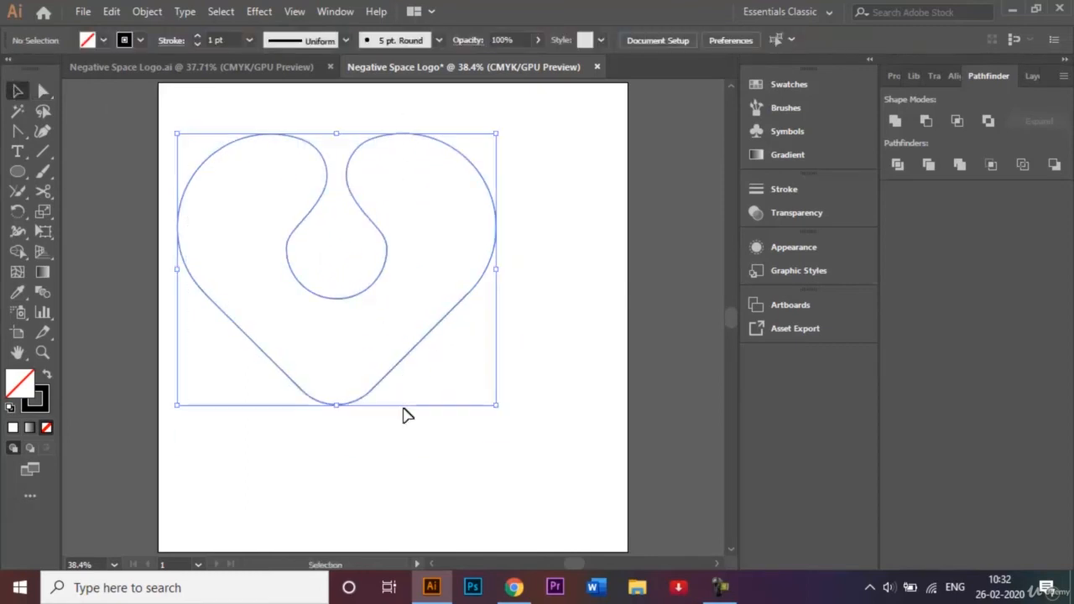
{"action": "key", "text": "shift+Down"}
{"action": "key", "text": "shift+Down"}
{"action": "key", "text": "shift+Down"}
{"action": "key", "text": "shift+Down"}
{"action": "key", "text": "shift+Down"}
{"action": "key", "text": "shift+Down"}
{"action": "key", "text": "shift+Down"}
{"action": "key", "text": "shift+Down"}
{"action": "key", "text": "shift+Down"}
{"action": "key", "text": "shift+Down"}
{"action": "key", "text": "shift+Down"}
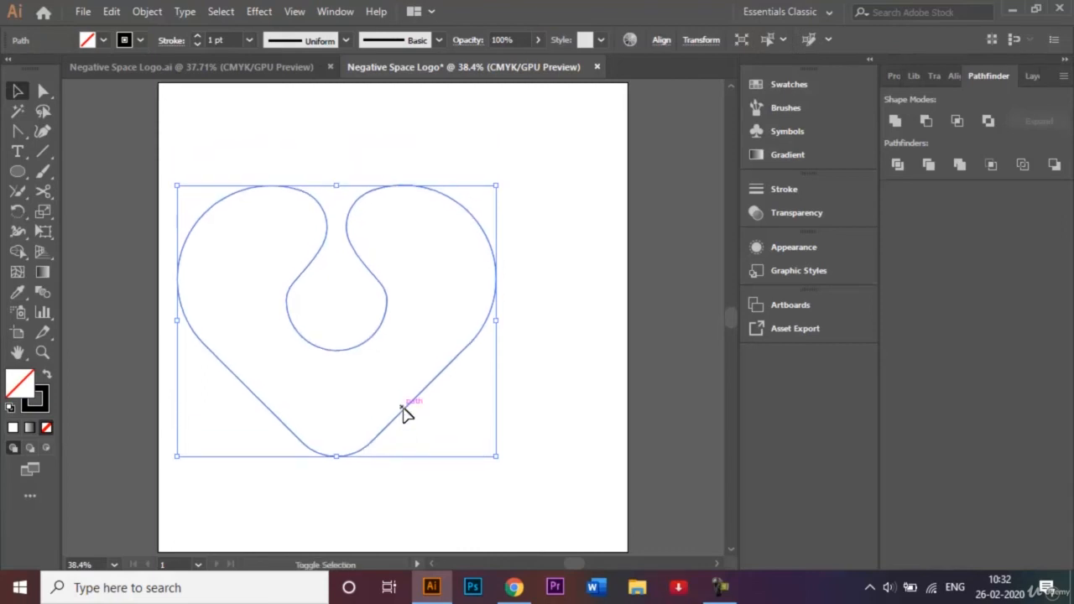
{"action": "key", "text": "shift+Right"}
{"action": "key", "text": "shift+Right"}
{"action": "key", "text": "shift+Right"}
{"action": "key", "text": "shift+Right"}
{"action": "key", "text": "shift+Right"}
{"action": "key", "text": "shift+Right"}
{"action": "key", "text": "shift+Right"}
{"action": "key", "text": "shift+Right"}
{"action": "key", "text": "shift+Right"}
{"action": "key", "text": "shift+Right"}
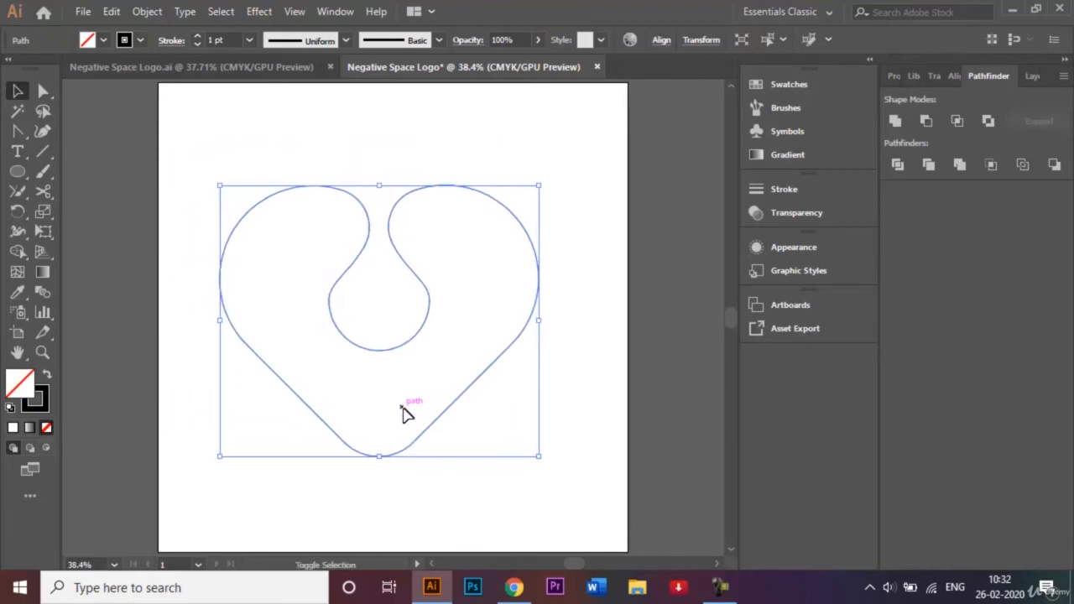
{"action": "key", "text": "shift+Right"}
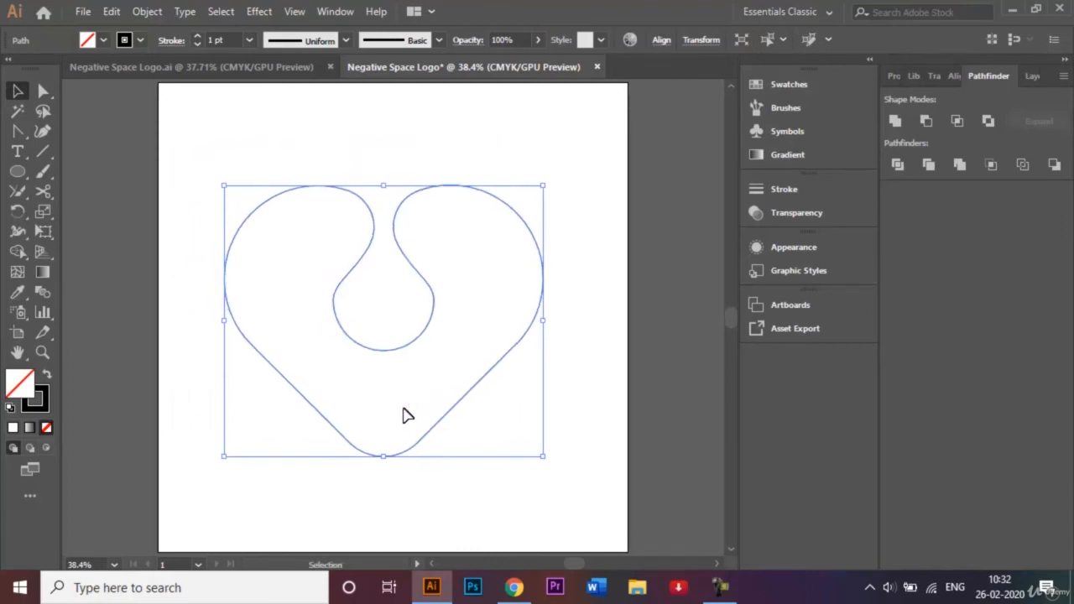
{"action": "left_click", "coordinate": [139, 66]}
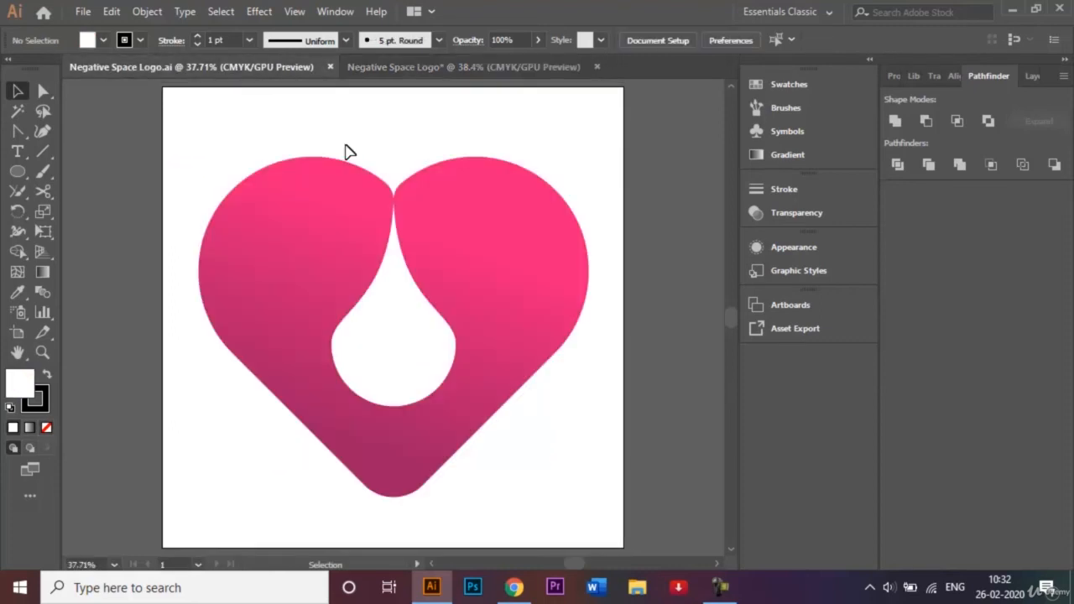
{"action": "left_click", "coordinate": [438, 68]}
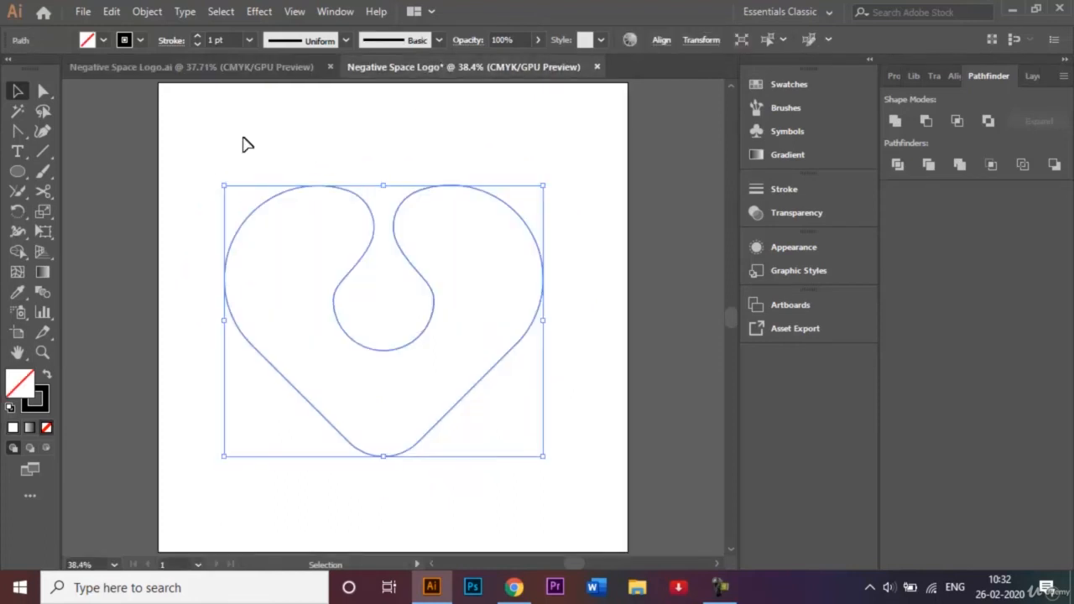
- Apply a gradient fill to the heart with a pink start stop and purple end stop
{"action": "left_click", "coordinate": [38, 275]}
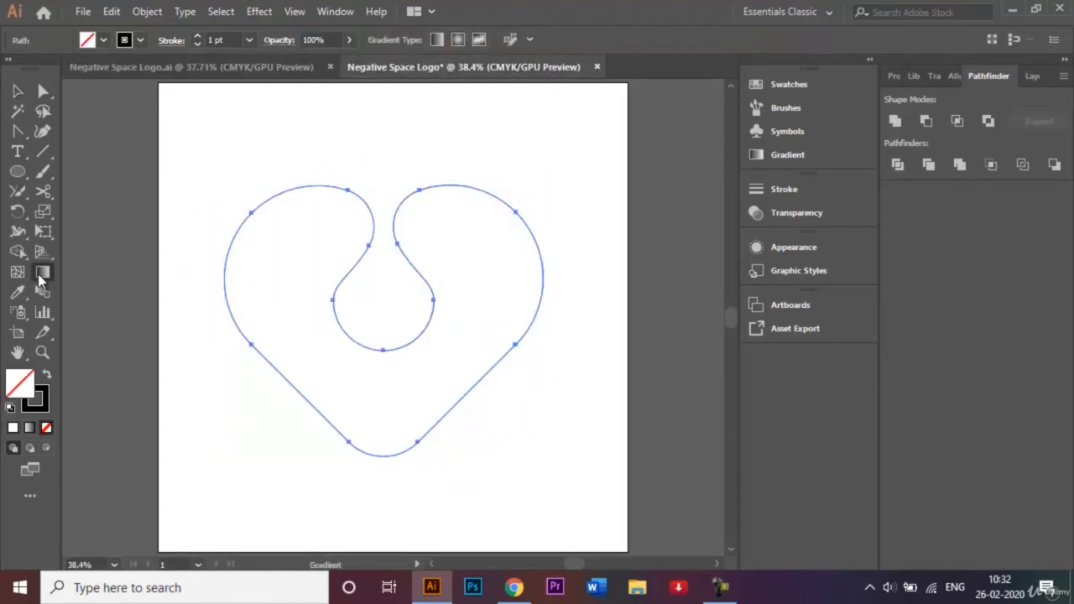
{"action": "double_click", "coordinate": [37, 273]}
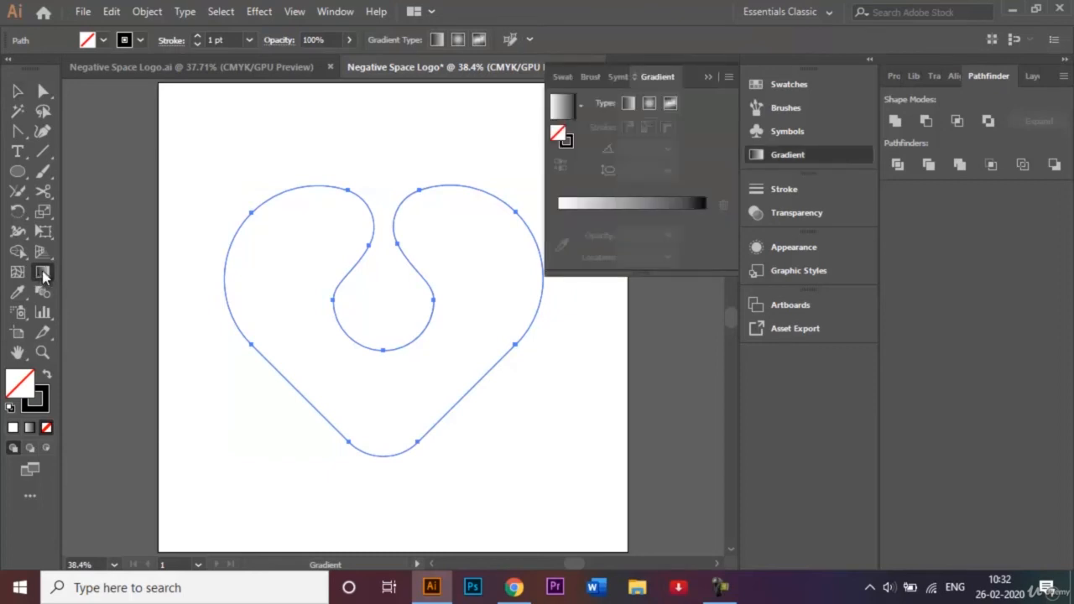
{"action": "left_click", "coordinate": [594, 209]}
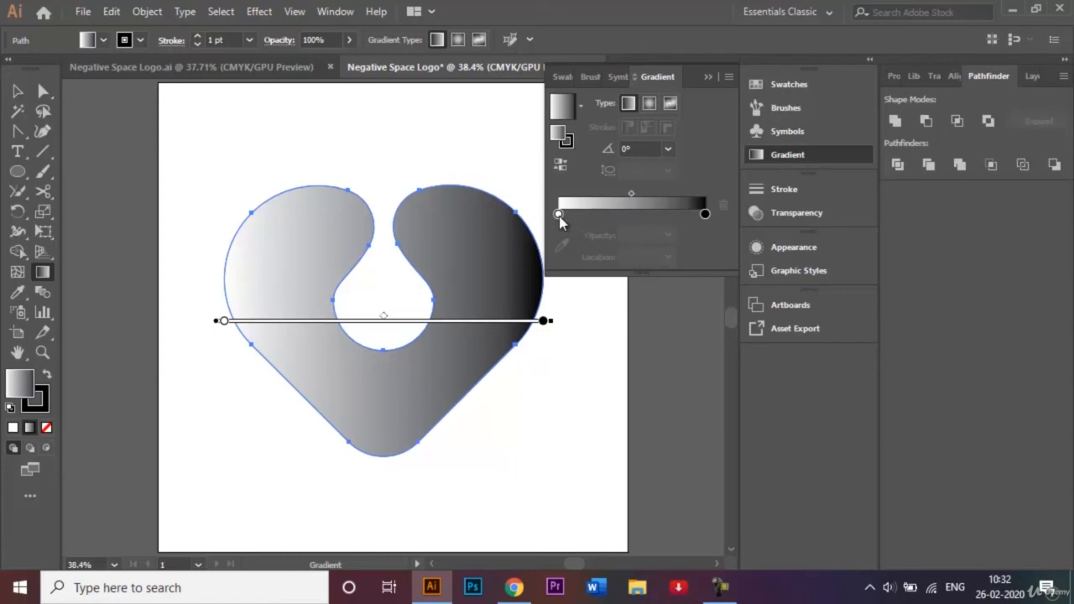
{"action": "double_click", "coordinate": [558, 215]}
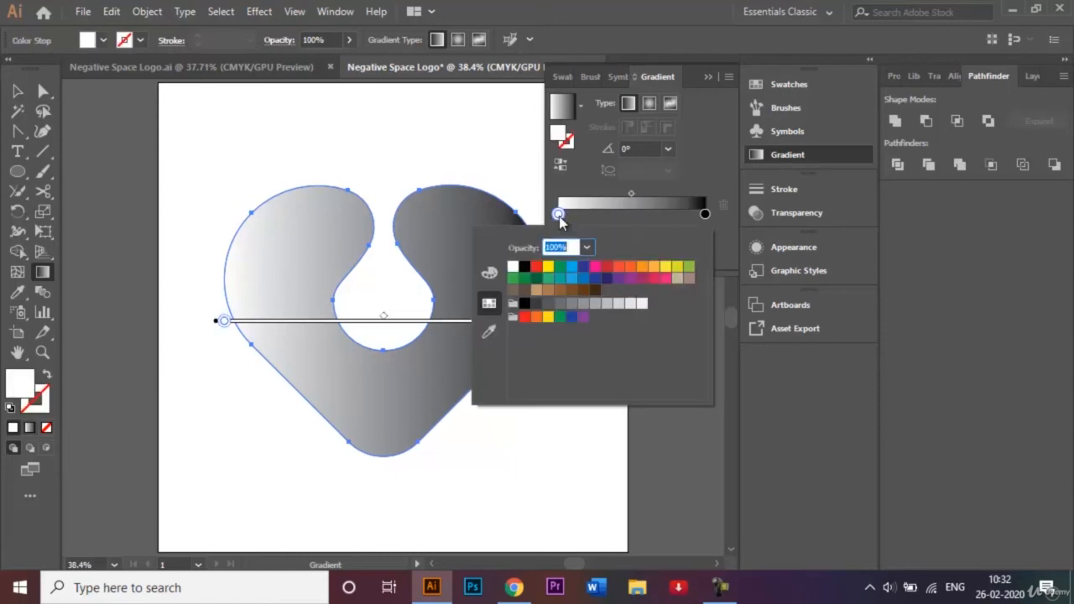
{"action": "left_click", "coordinate": [654, 279]}
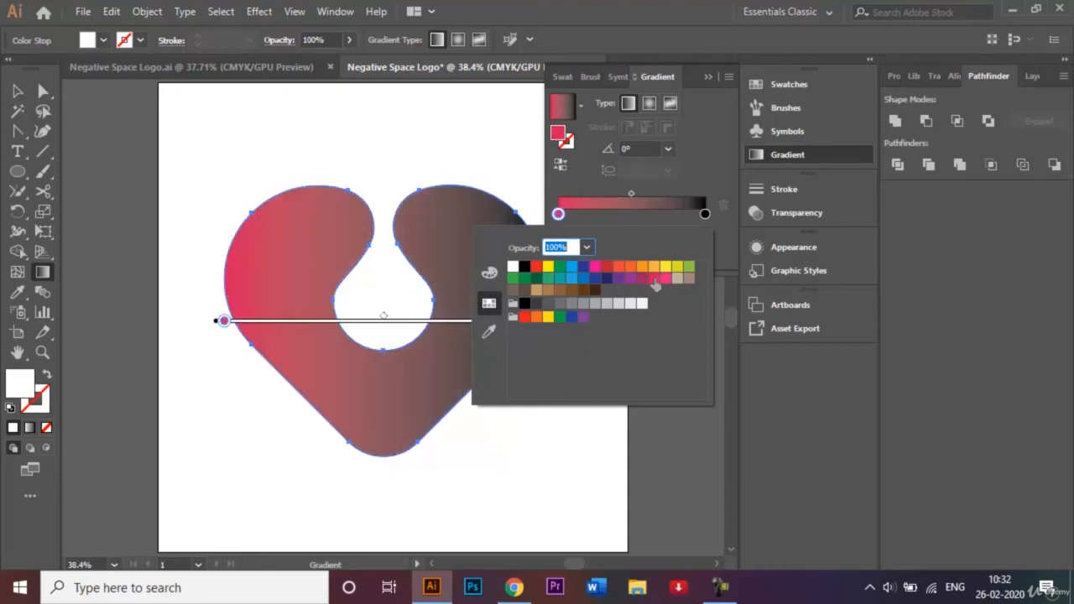
{"action": "double_click", "coordinate": [706, 216]}
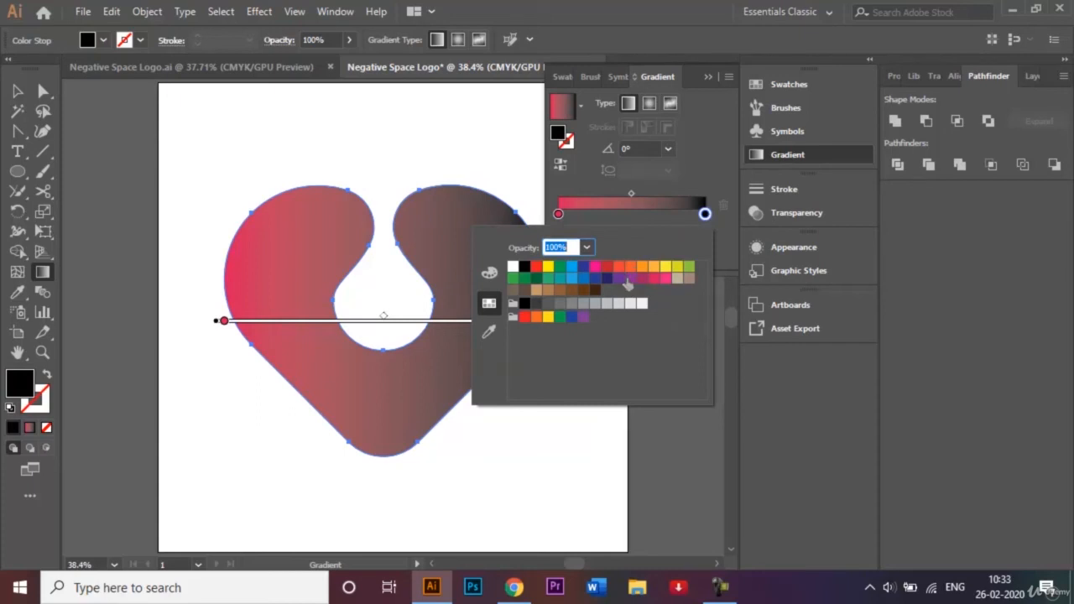
{"action": "left_click", "coordinate": [630, 279]}
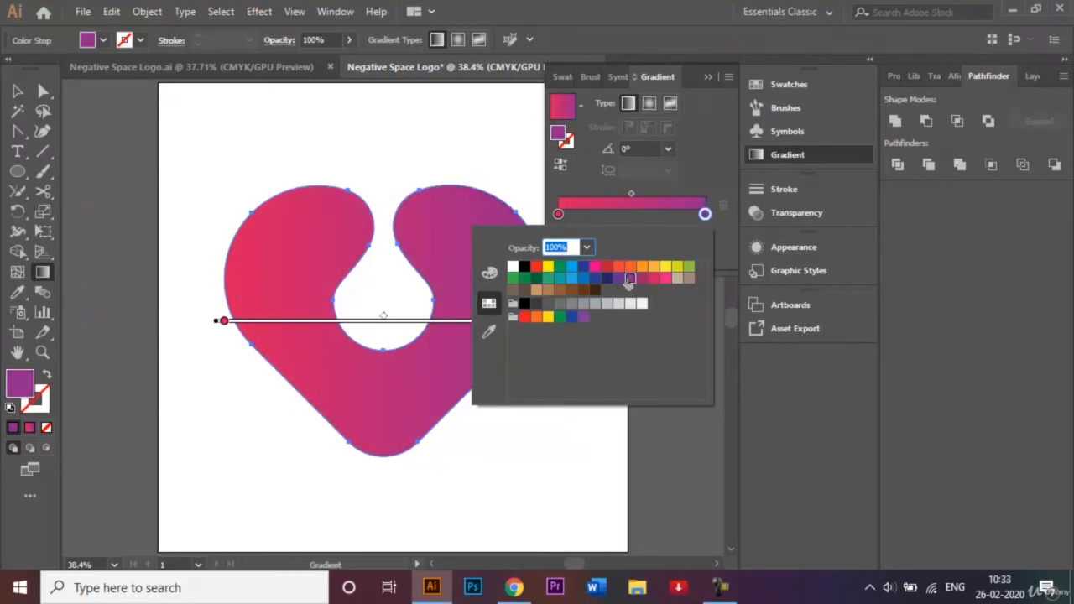
- Set the gradient angle to -90° so it runs vertically from pink to purple
{"action": "left_click", "coordinate": [714, 83]}
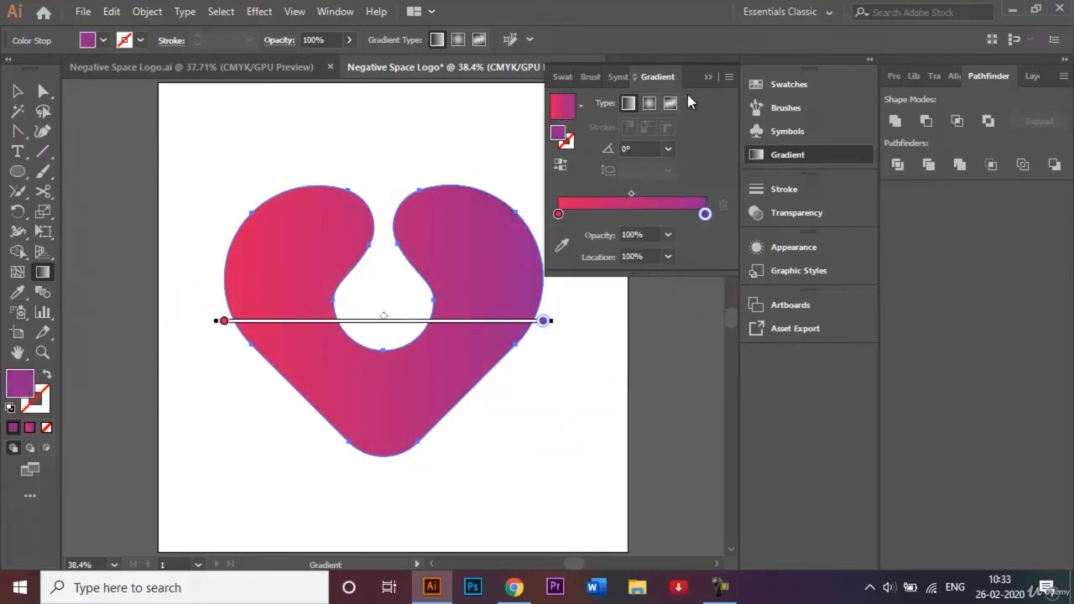
{"action": "left_click", "coordinate": [669, 148]}
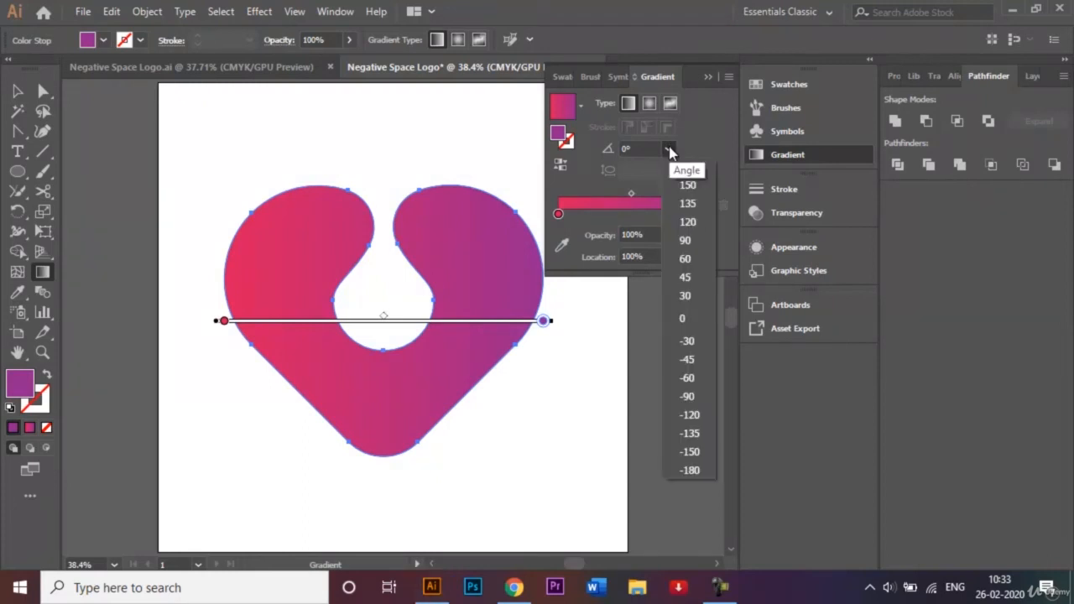
{"action": "left_click", "coordinate": [694, 393]}
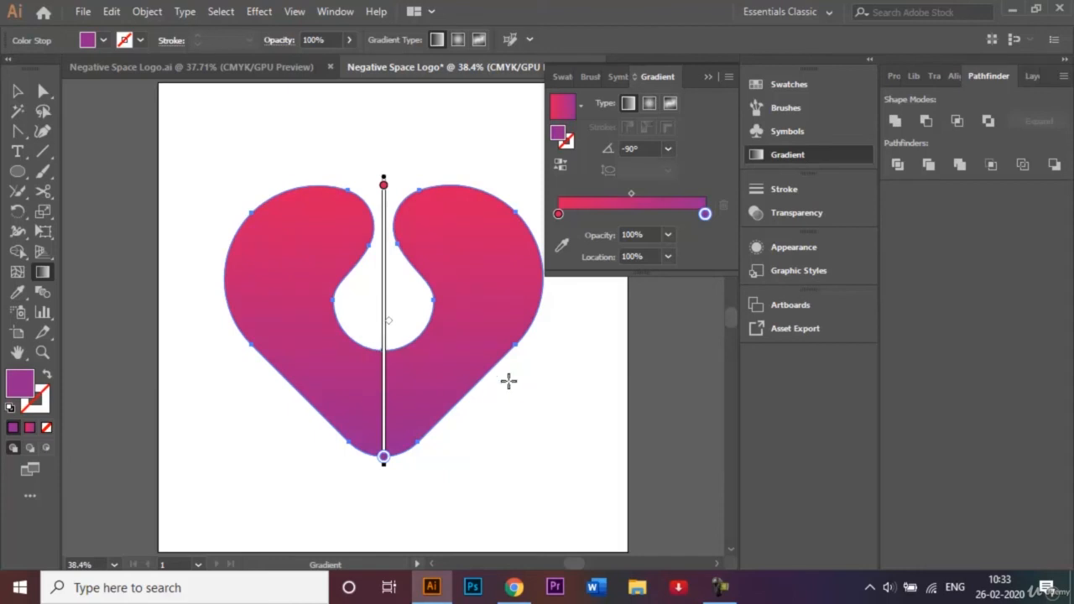
{"action": "left_click", "coordinate": [707, 76]}
{"action": "left_click", "coordinate": [17, 91]}
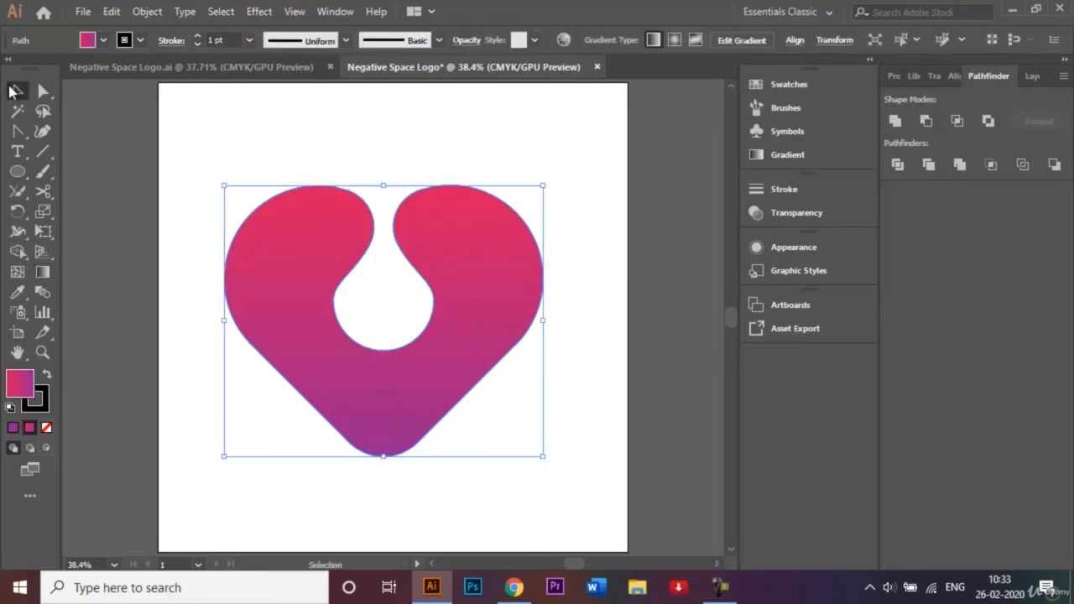
- Set the heart's stroke to None from the Control bar's Stroke swatch menu
{"action": "left_click", "coordinate": [328, 105]}
{"action": "left_click", "coordinate": [438, 378]}
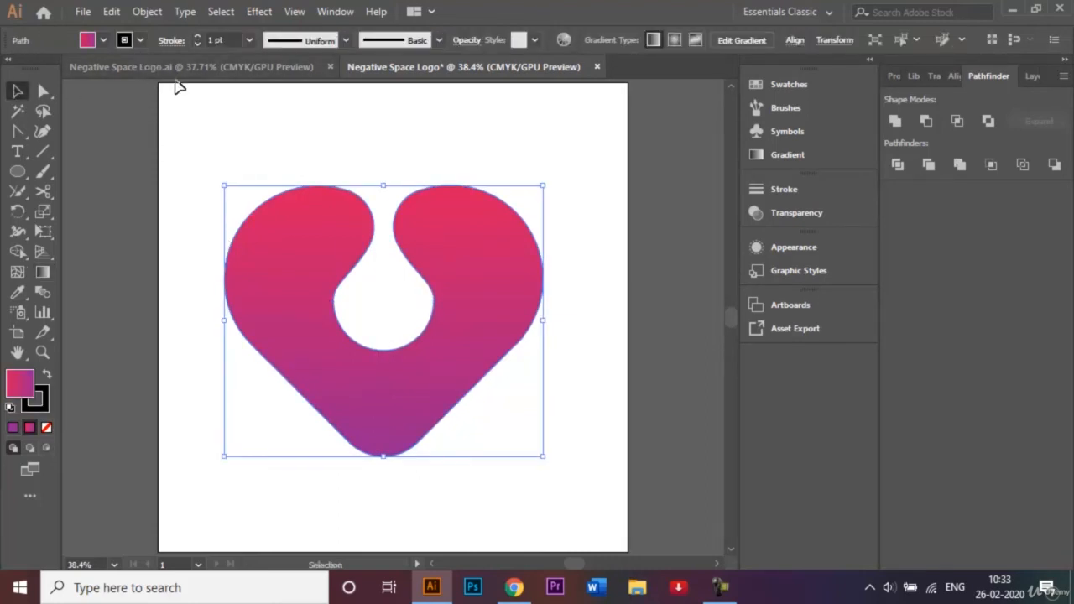
{"action": "left_click", "coordinate": [142, 40]}
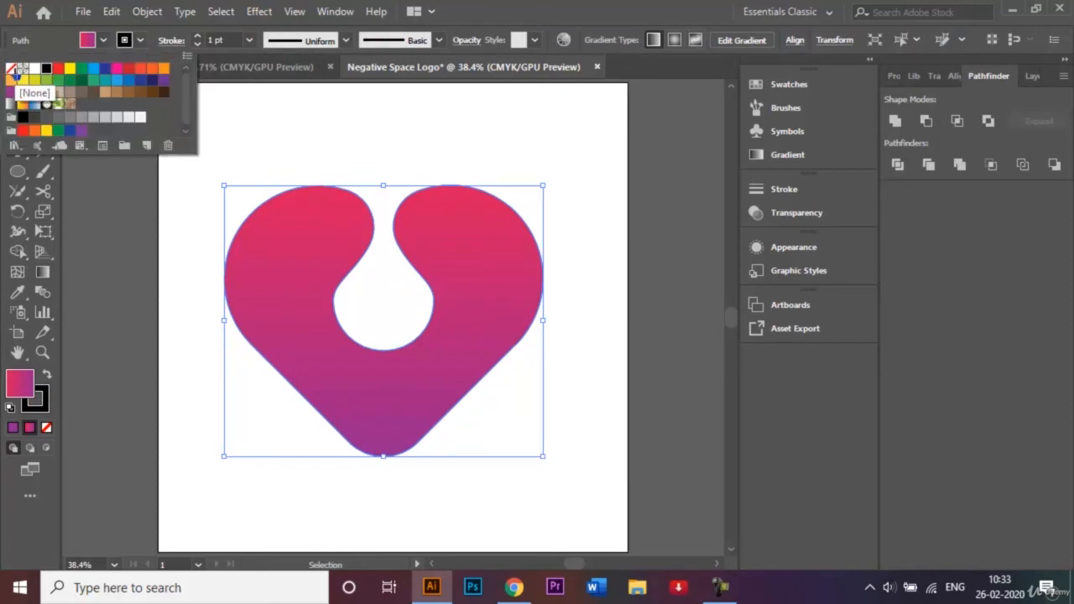
{"action": "left_click", "coordinate": [17, 74]}
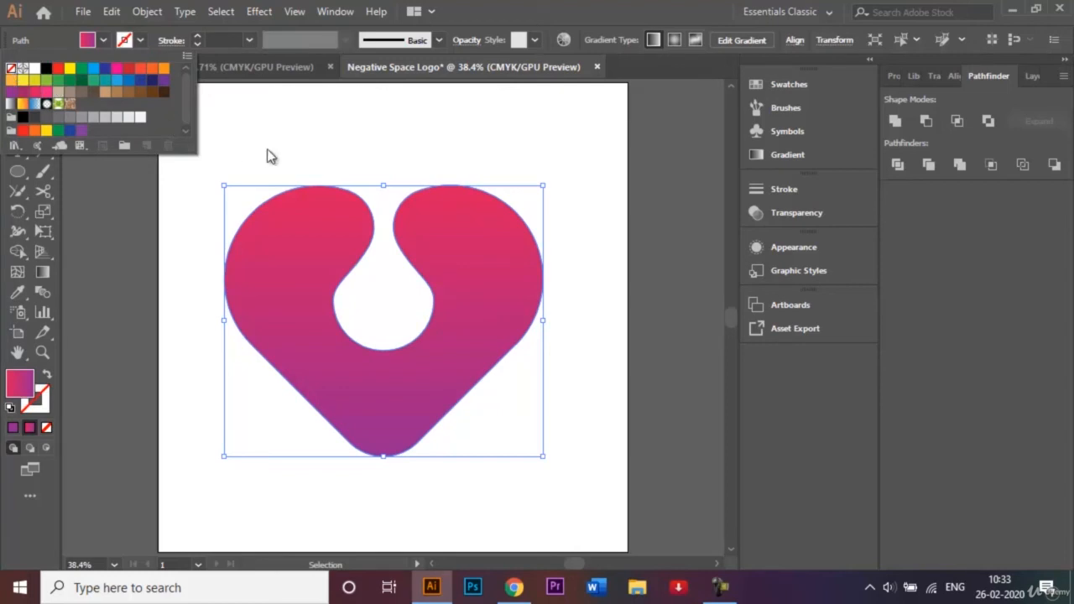
{"action": "left_click", "coordinate": [324, 160]}
{"action": "left_click", "coordinate": [401, 173]}
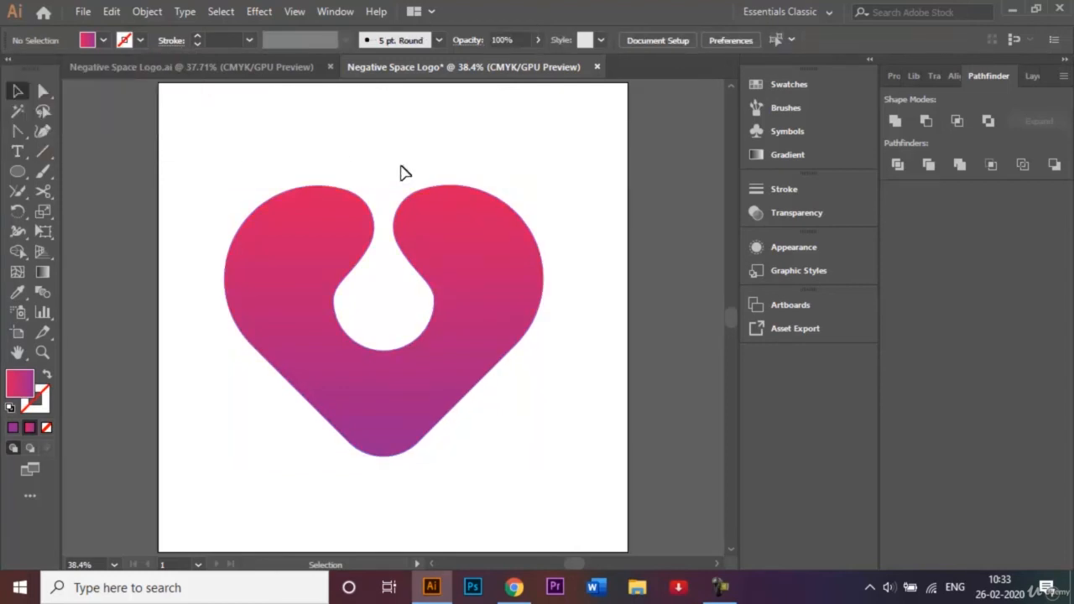
{"action": "left_click_drag", "start_coordinate": [280, 157], "coordinate": [389, 386]}
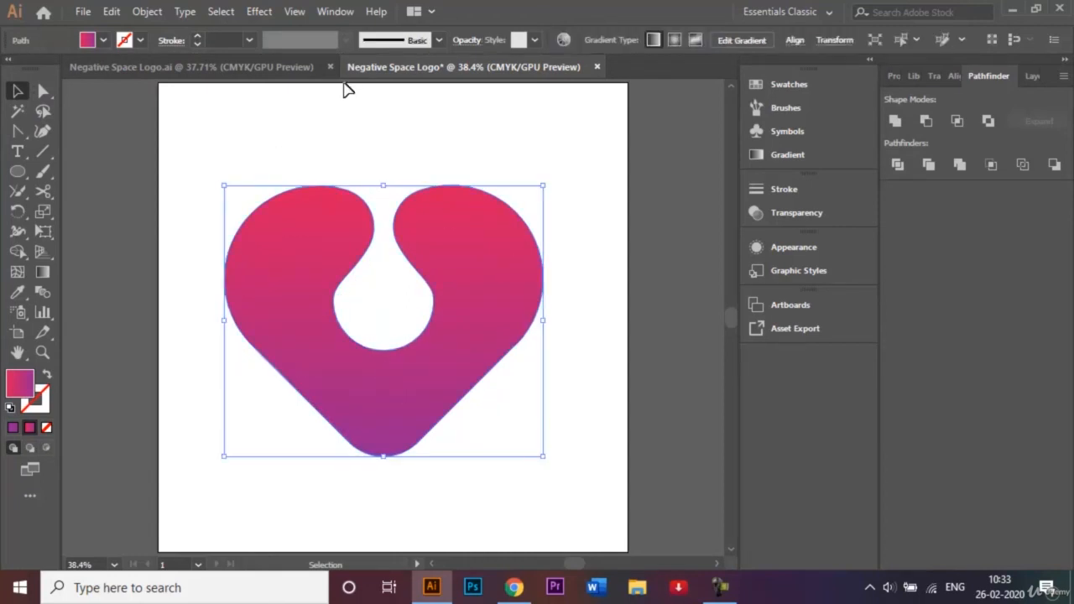
- Apply a Drop Shadow to the heart: Multiply, 75% opacity, 7 px offsets, 5 px blur
{"action": "left_click", "coordinate": [257, 15]}
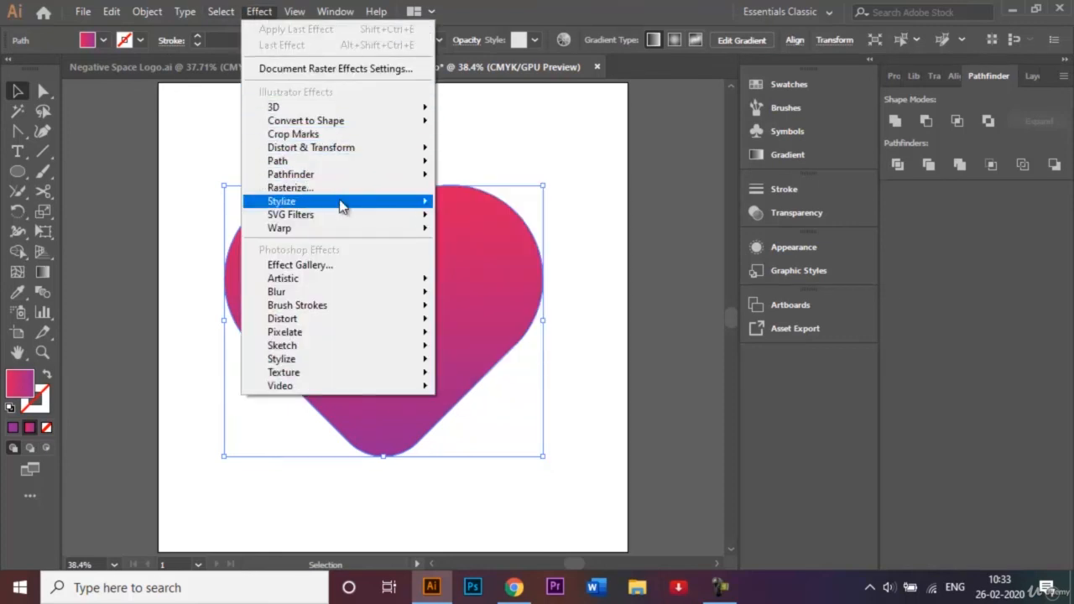
{"action": "mouse_move", "coordinate": [344, 204]}
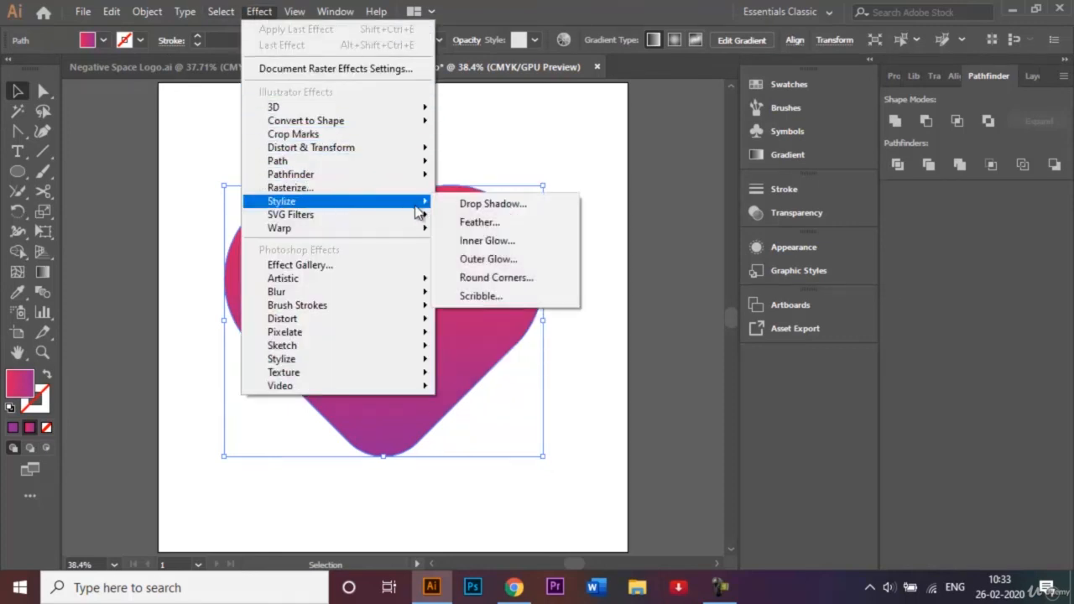
{"action": "left_click", "coordinate": [476, 205]}
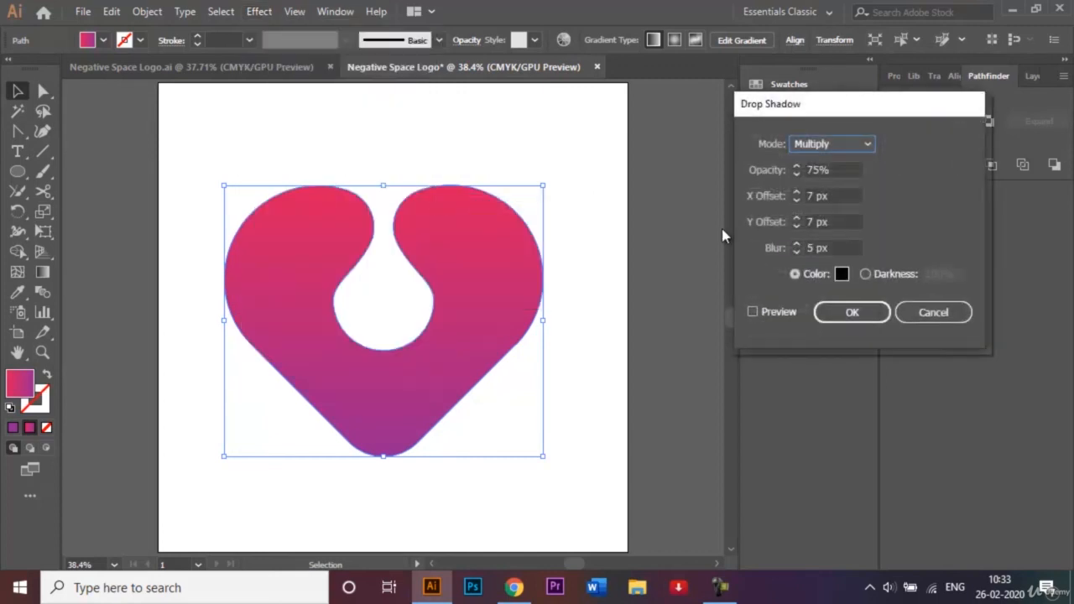
{"action": "left_click", "coordinate": [753, 312]}
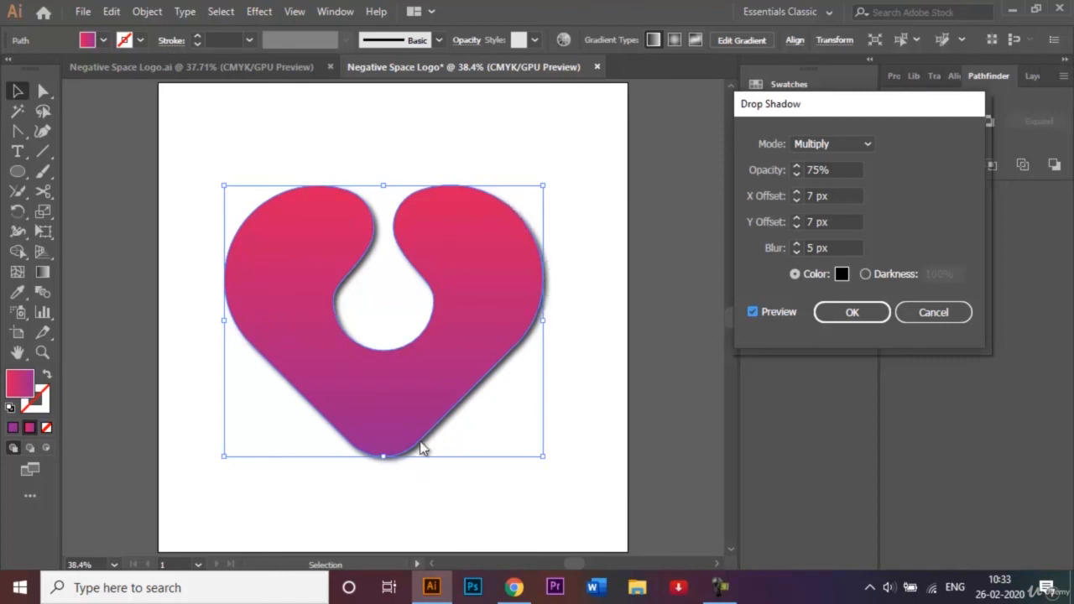
{"action": "left_click", "coordinate": [852, 312]}
{"action": "left_click", "coordinate": [568, 242]}
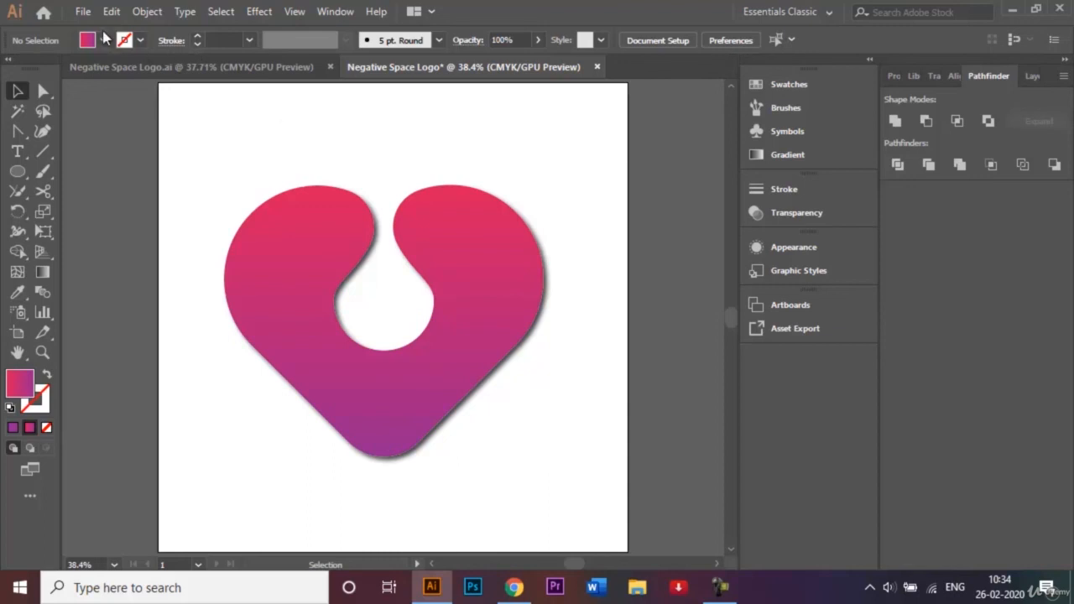
- Save As 'Negative Space Logo.ai' in Logos, replacing the old file and accepting Illustrator CC options
{"action": "left_click", "coordinate": [83, 16]}
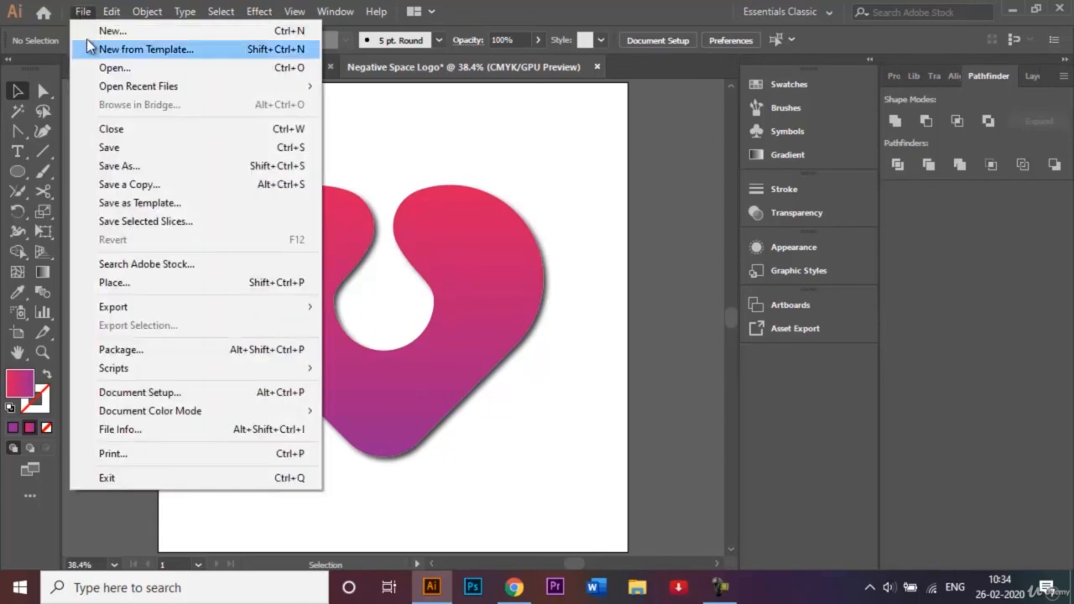
{"action": "left_click", "coordinate": [139, 168]}
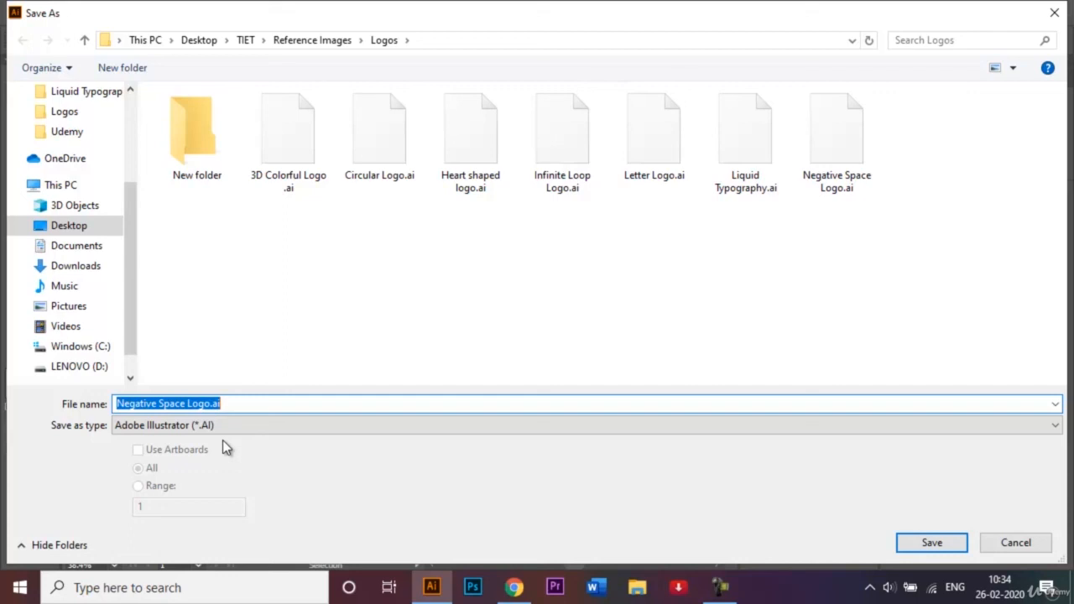
{"action": "left_click", "coordinate": [886, 543]}
{"action": "left_click", "coordinate": [931, 546]}
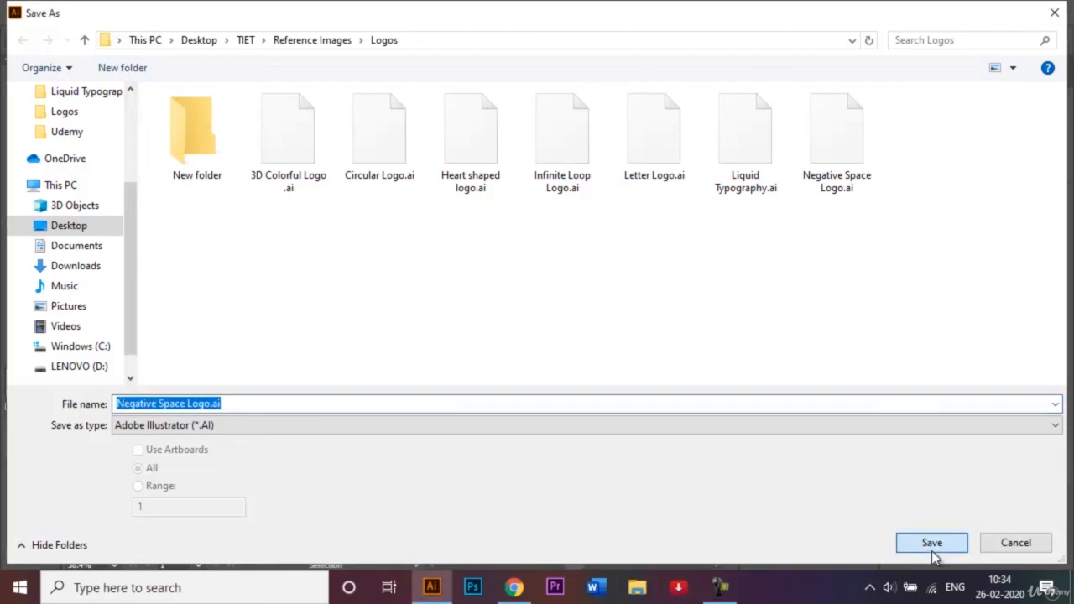
{"action": "left_click", "coordinate": [579, 358]}
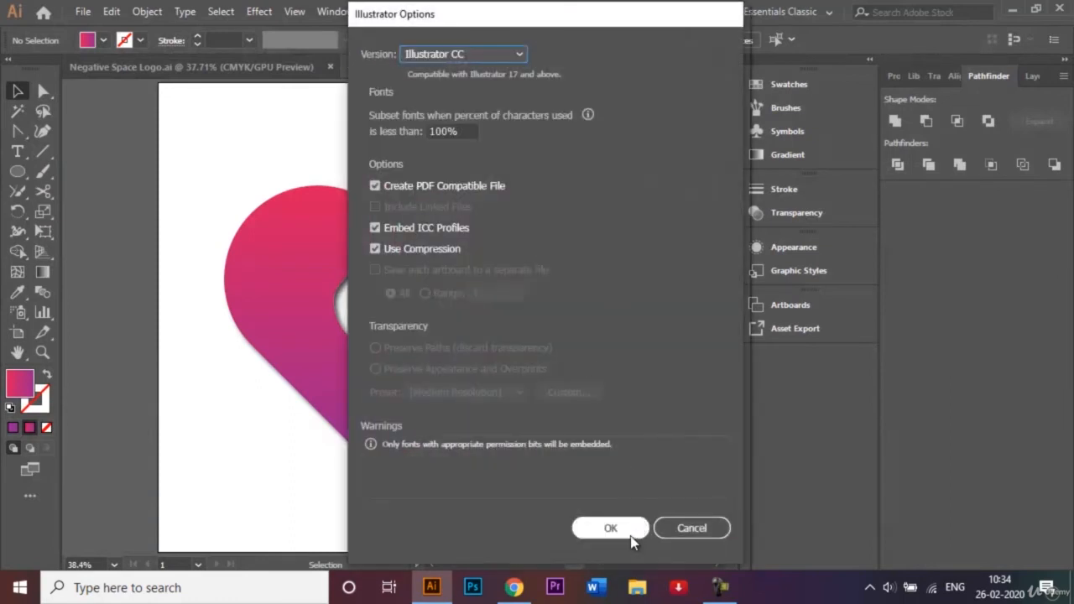
{"action": "left_click", "coordinate": [632, 534]}
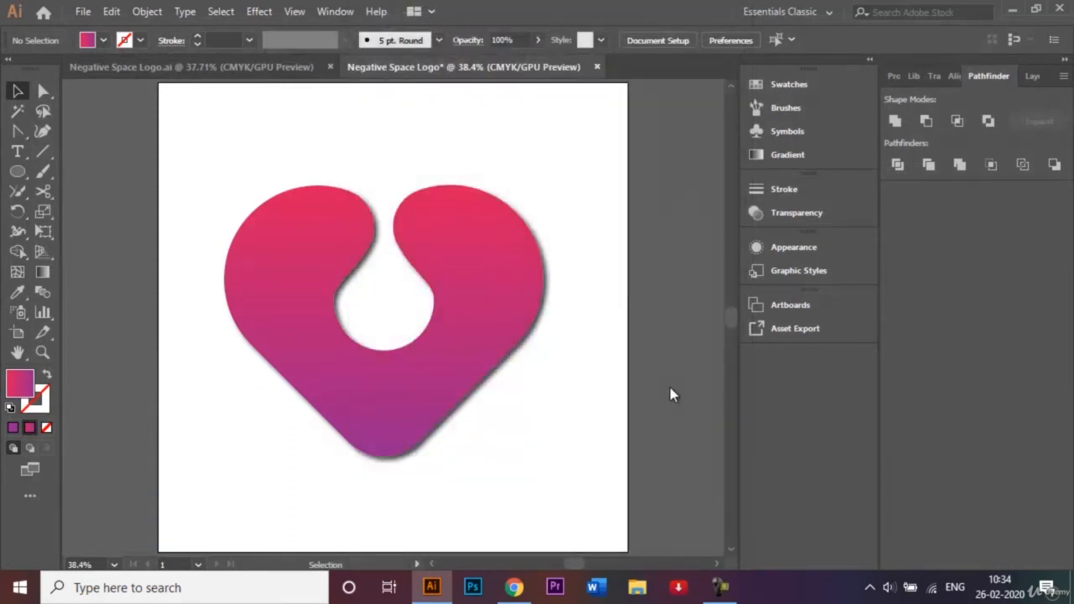